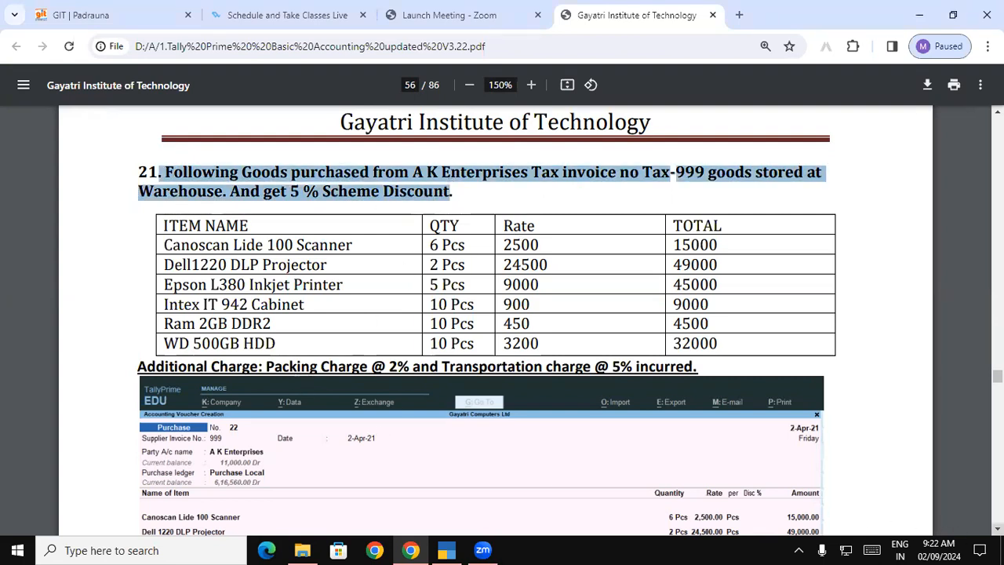
Look through exercise 21 and the following section on purchasing assets in the Tally PDF.
scroll(495, 314, "down", 7)
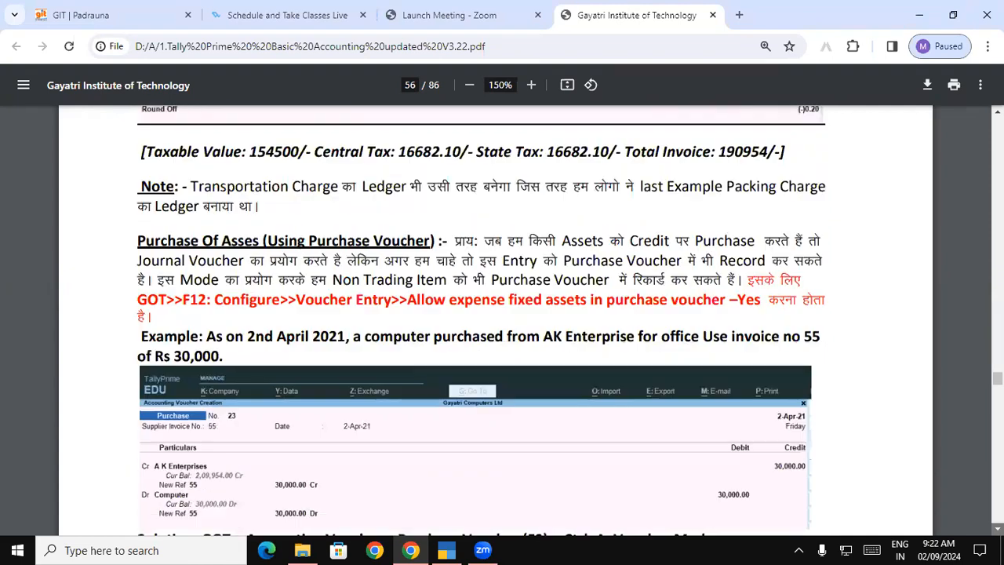
scroll(693, 392, "down", 1)
left_click_drag(138, 206, 270, 206)
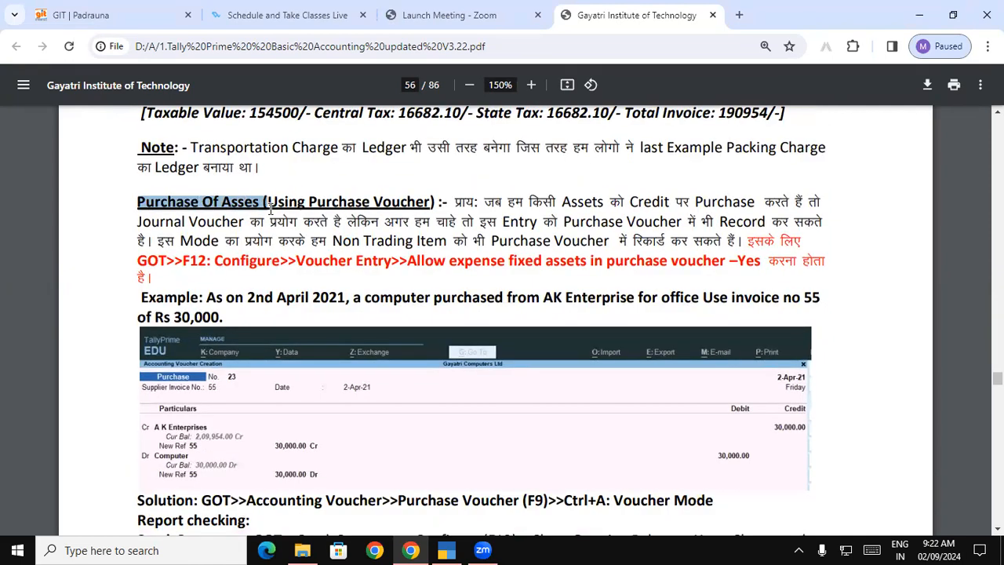
left_click_drag(352, 261, 224, 89)
left_click(182, 160)
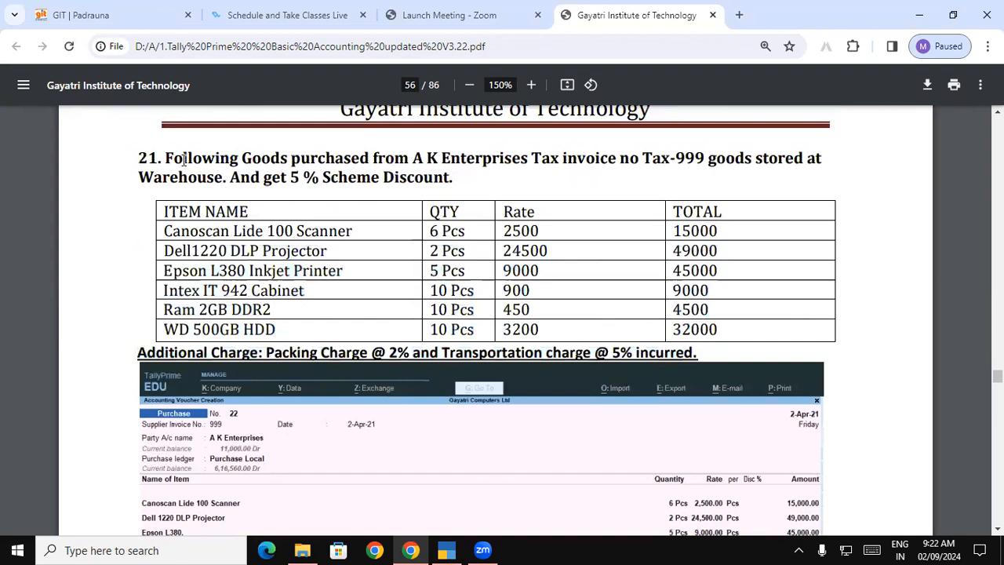
Read exercise 21's supplier, item table, tax invoice number, storage location and scheme discount terms.
left_click_drag(166, 160, 519, 163)
left_click_drag(162, 210, 272, 323)
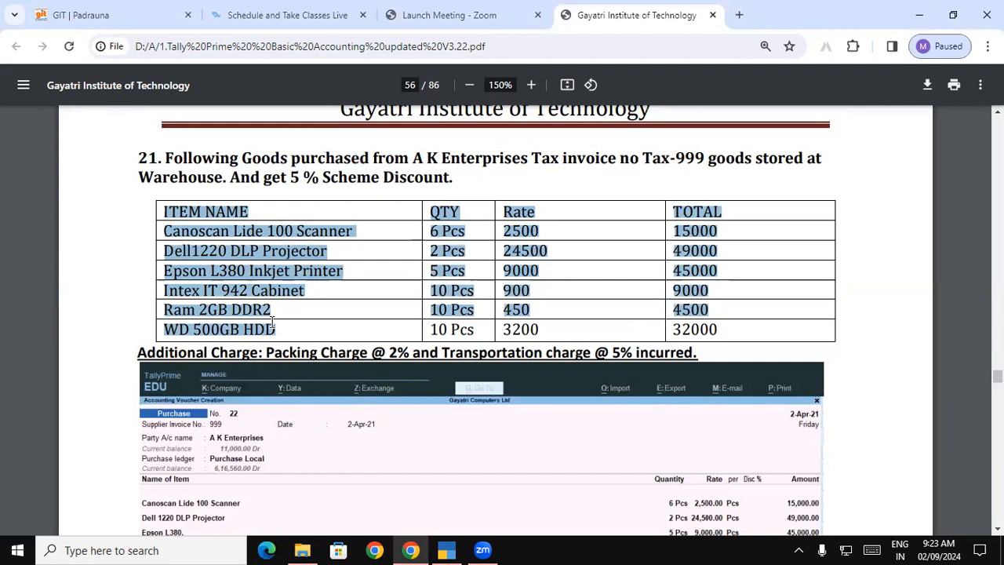
left_click_drag(410, 159, 821, 159)
left_click(728, 161)
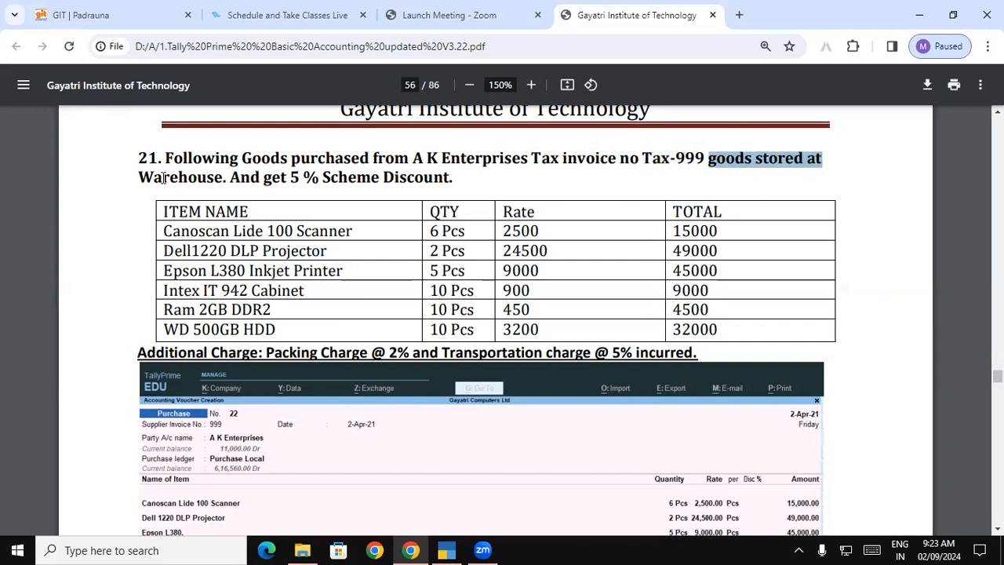
left_click_drag(139, 179, 306, 174)
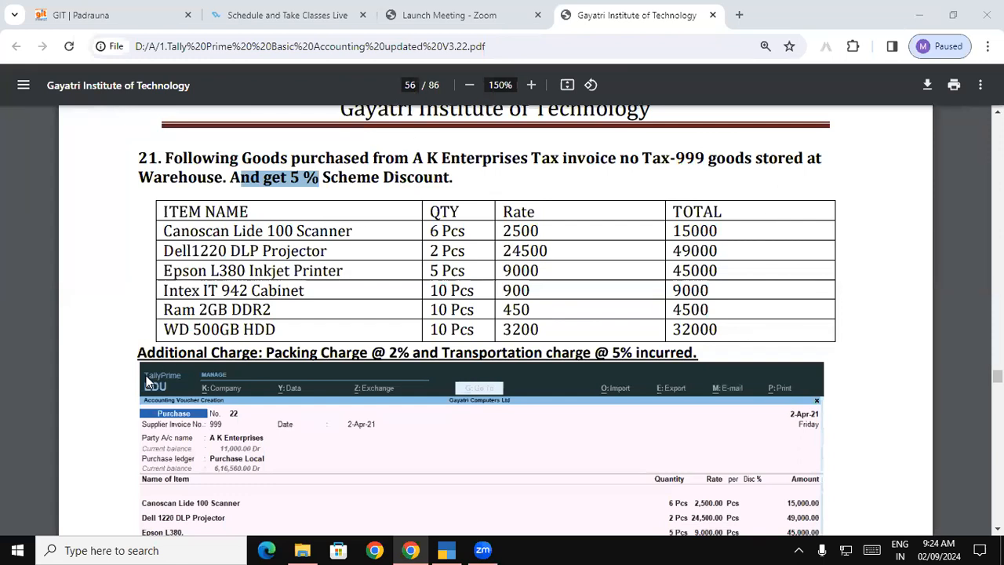
Read the additional charge line for the packing and transportation charges below the item table.
left_click_drag(138, 352, 596, 351)
left_click(291, 354)
left_click(453, 352)
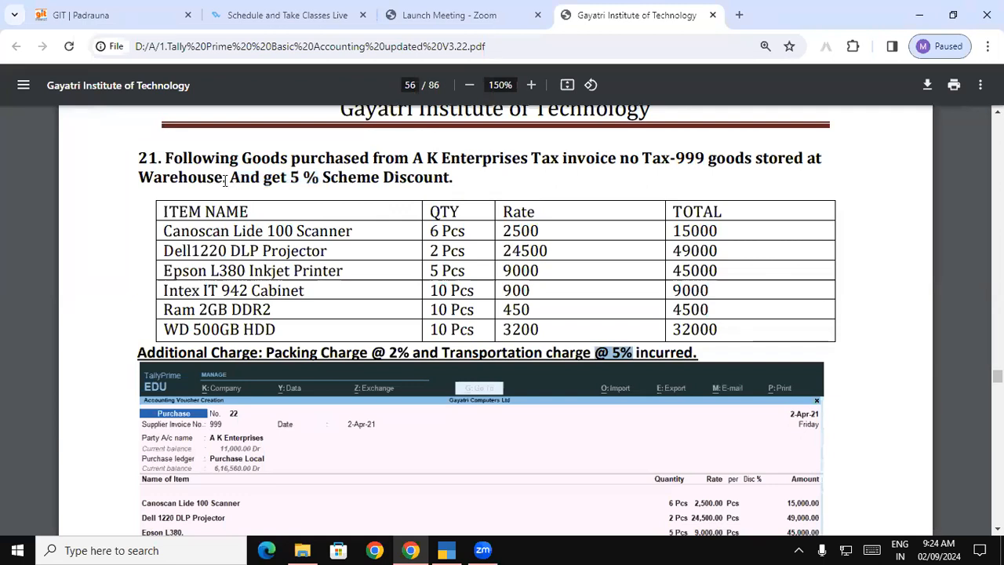
left_click(657, 355)
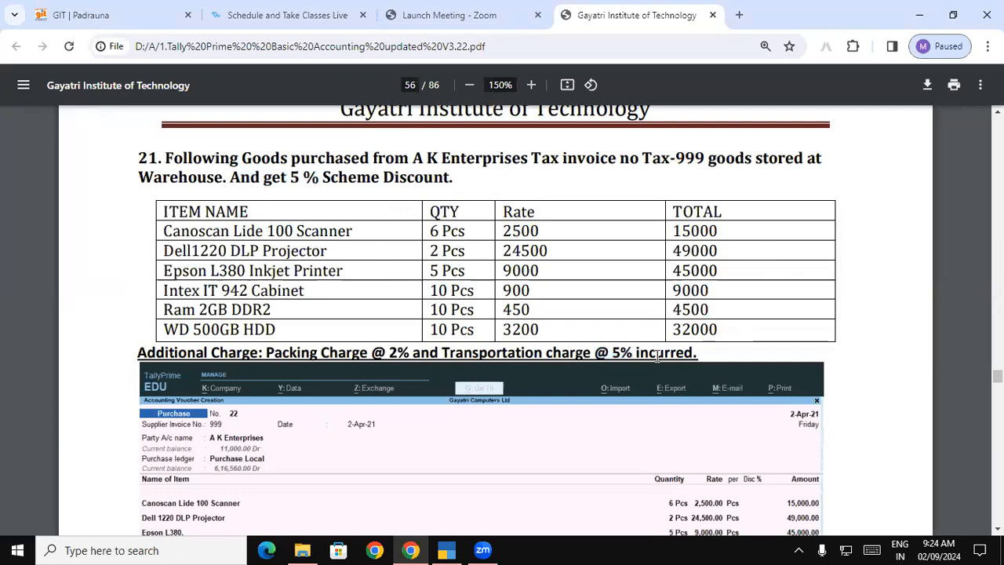
triple_click(657, 355)
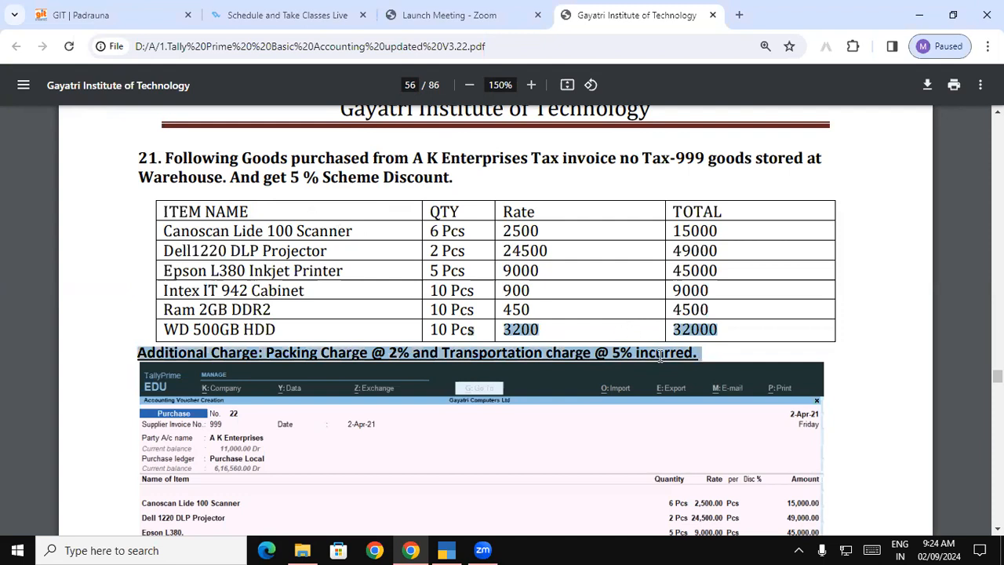
left_click_drag(464, 354, 690, 359)
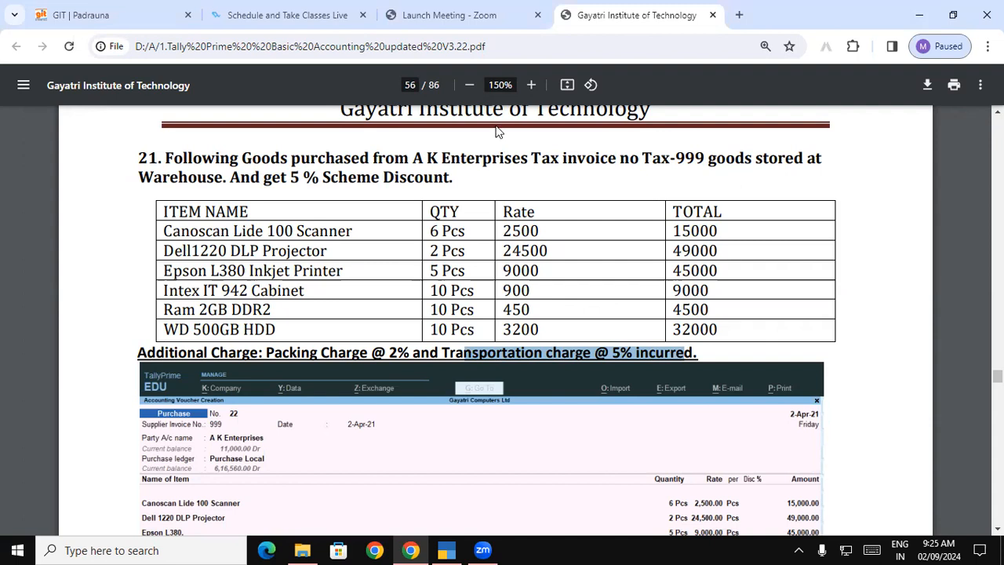
left_click_drag(468, 355, 609, 359)
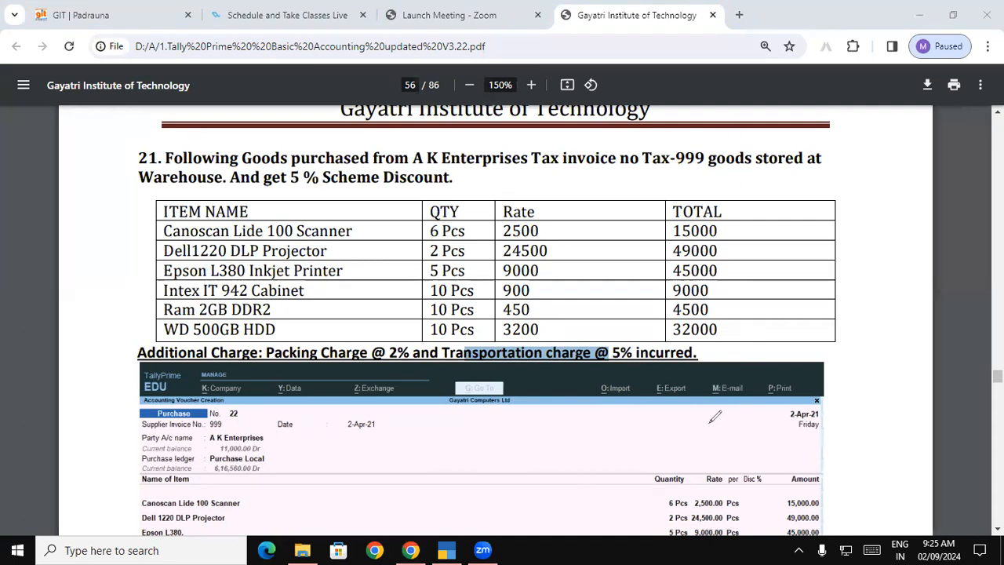
Mark the supplier A K Enterprises, the item table and the 5 % scheme discount with a red pen.
left_click_drag(410, 167, 464, 164)
mouse_move(154, 205)
left_mouse_down()
mouse_move(177, 354)
mouse_move(300, 346)
left_mouse_up()
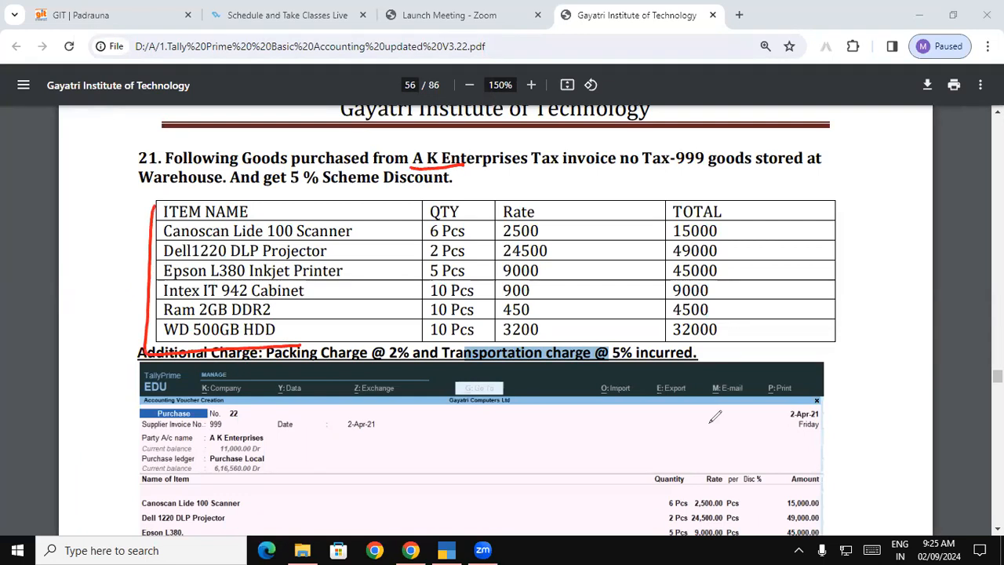
left_click_drag(147, 212, 248, 206)
mouse_move(318, 163)
left_mouse_down()
mouse_move(329, 187)
mouse_move(323, 166)
left_mouse_up()
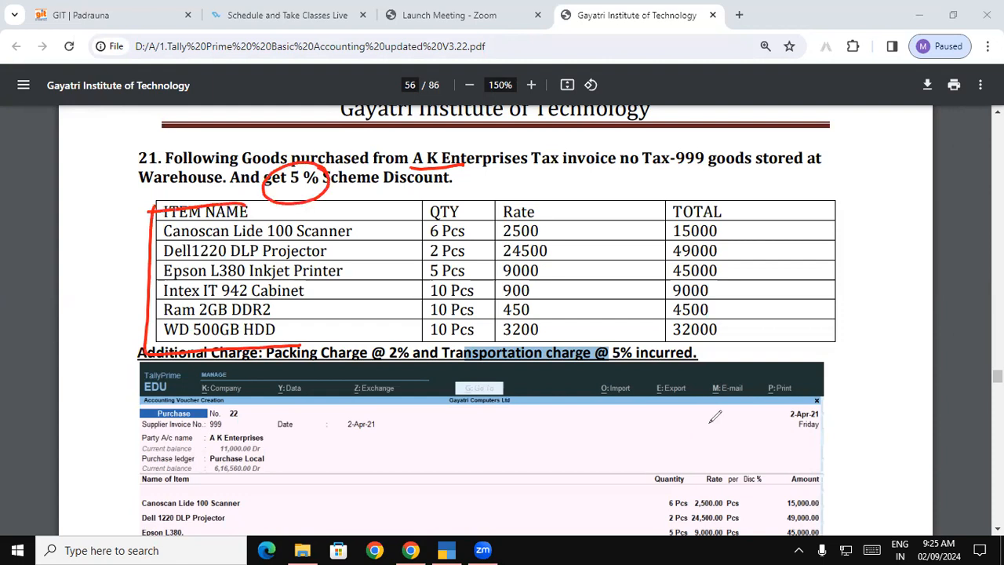
Mark the packing and transportation charges in red, and write 5% beside a line along the item totals.
left_click_drag(127, 360, 253, 360)
mouse_move(411, 339)
left_mouse_down()
mouse_move(381, 341)
mouse_move(408, 337)
left_mouse_up()
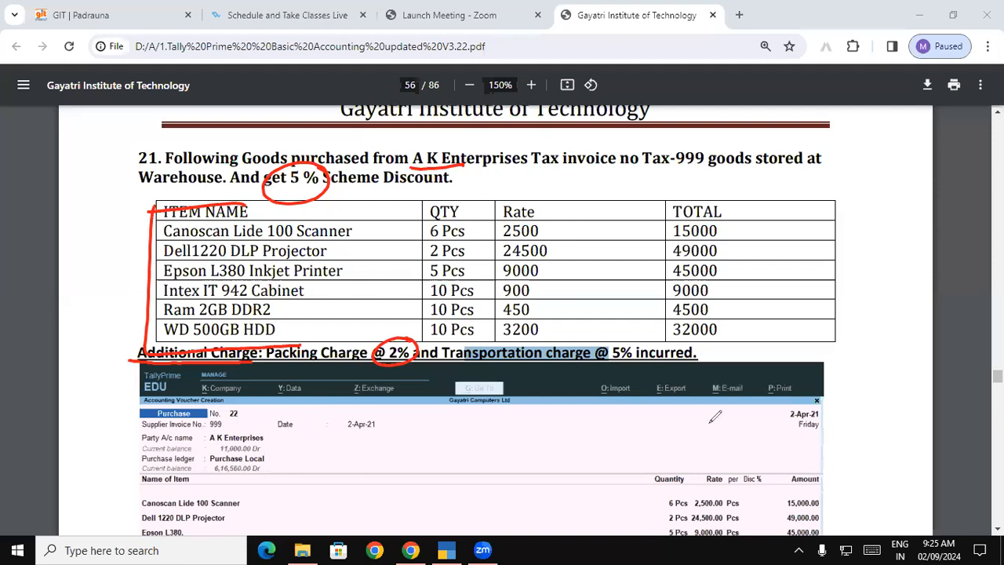
mouse_move(460, 337)
left_mouse_down()
mouse_move(448, 369)
mouse_move(613, 360)
mouse_move(559, 330)
mouse_move(464, 334)
left_mouse_up()
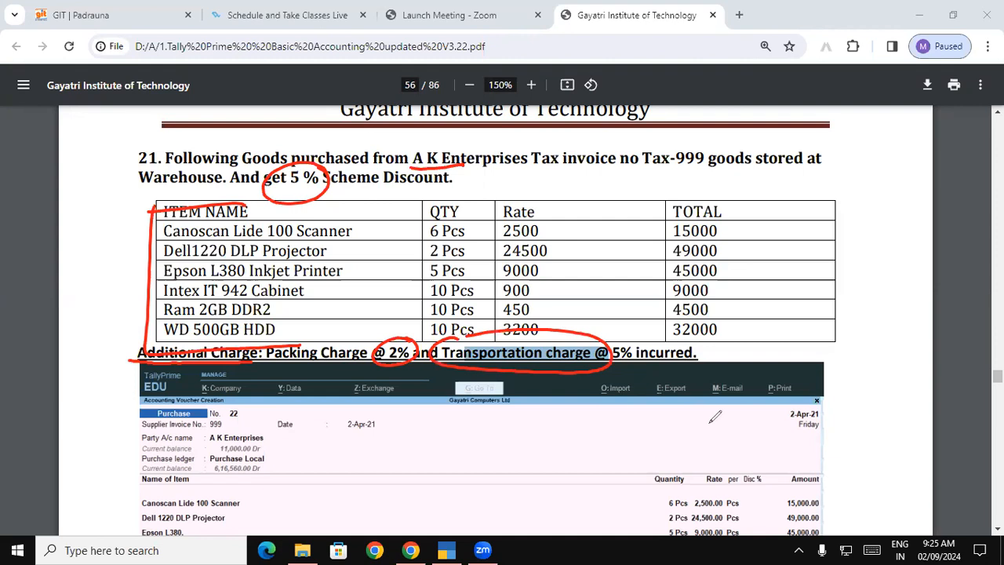
left_click_drag(726, 220, 723, 336)
mouse_move(762, 304)
left_mouse_down()
mouse_move(748, 313)
mouse_move(753, 329)
left_mouse_up()
mouse_move(788, 304)
left_mouse_down()
mouse_move(774, 323)
mouse_move(776, 309)
left_mouse_up()
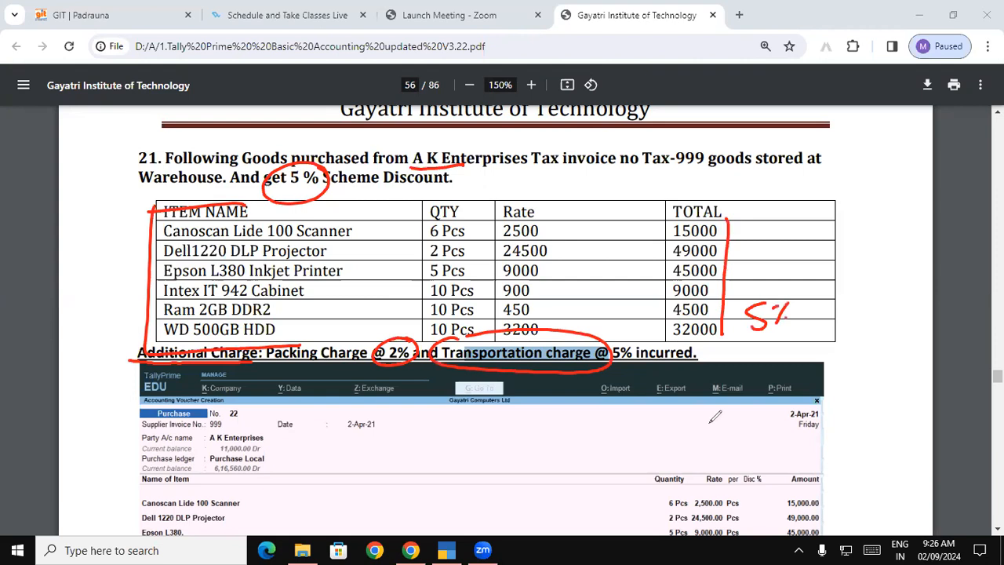
mouse_move(697, 348)
left_mouse_down()
mouse_move(664, 333)
mouse_move(633, 365)
mouse_move(696, 343)
left_mouse_up()
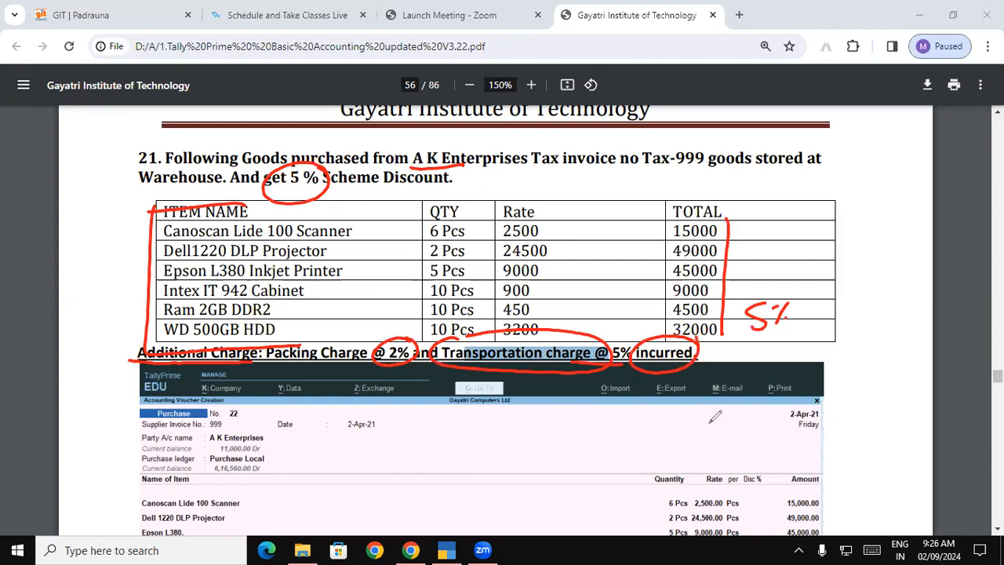
Circle the party name in the sample voucher in red, and clear all pen annotations from the page.
mouse_move(244, 415)
left_mouse_down()
mouse_move(196, 449)
mouse_move(224, 417)
left_mouse_up()
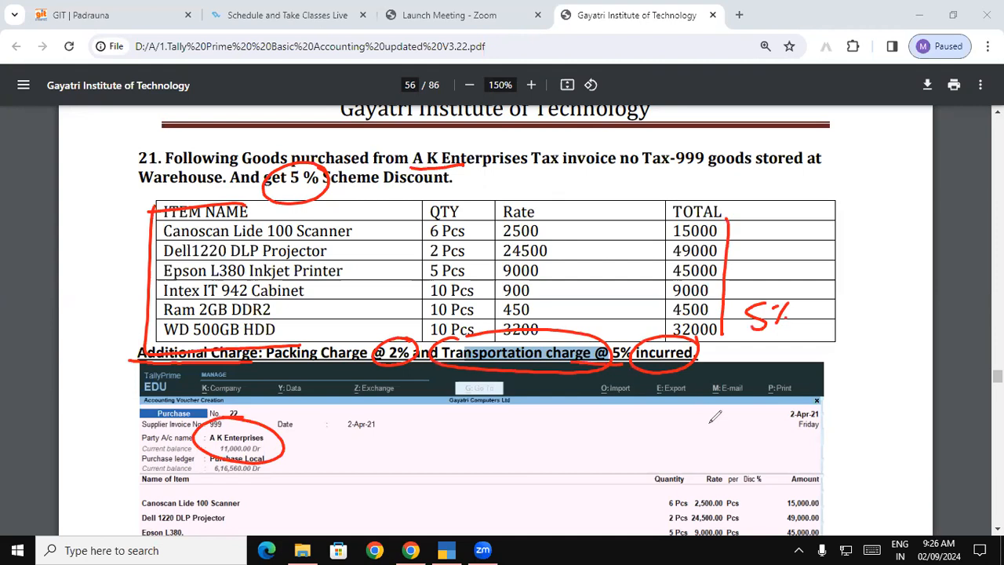
key("Escape")
left_click(709, 425)
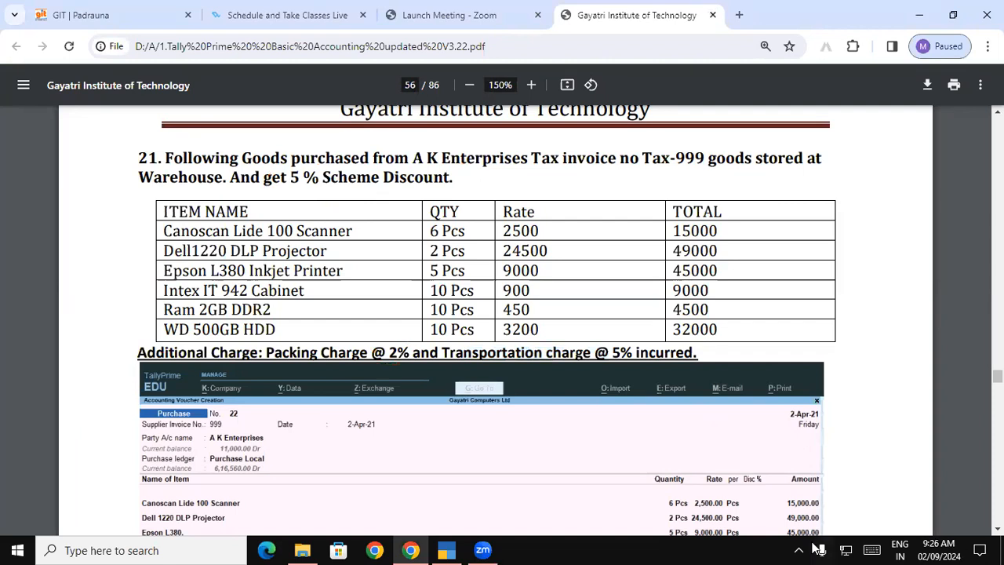
Switch to TallyPrime and start a new purchase voucher.
left_click(458, 548)
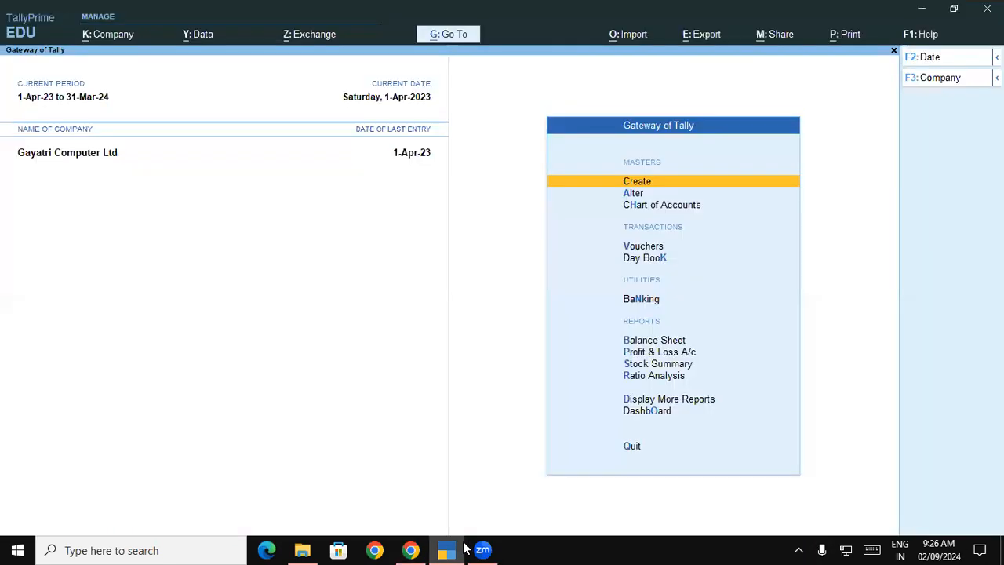
left_click(636, 248)
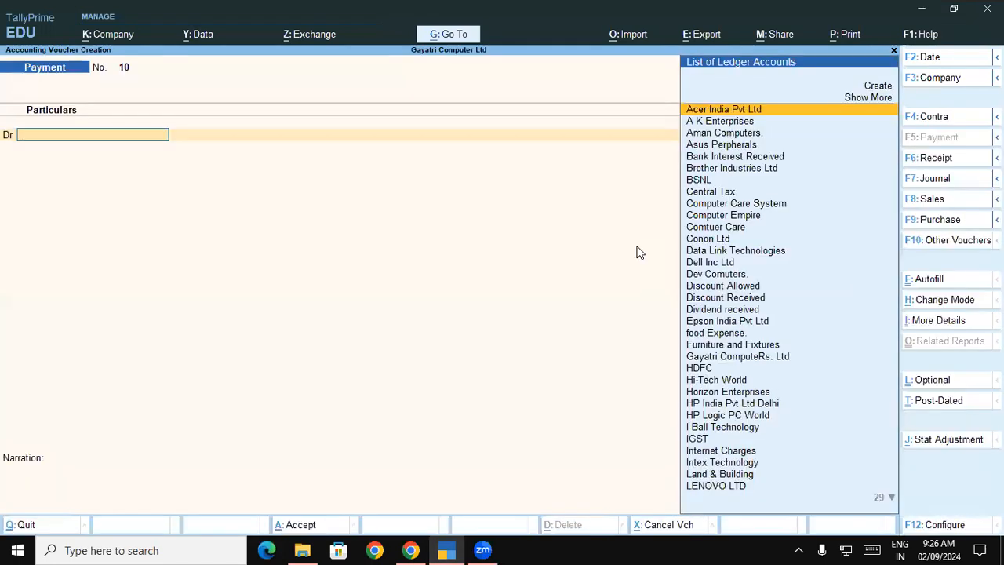
key("F9")
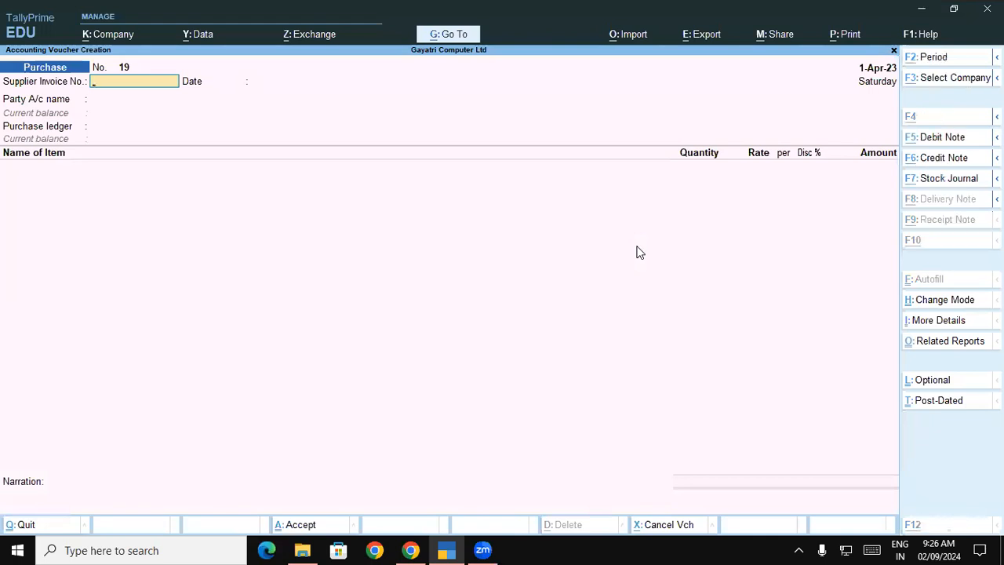
Enter Tax-999 from the PDF exercise as the supplier invoice number and accept 1-Apr-23 as its date.
key("alt+Tab")
left_click_drag(644, 157, 704, 159)
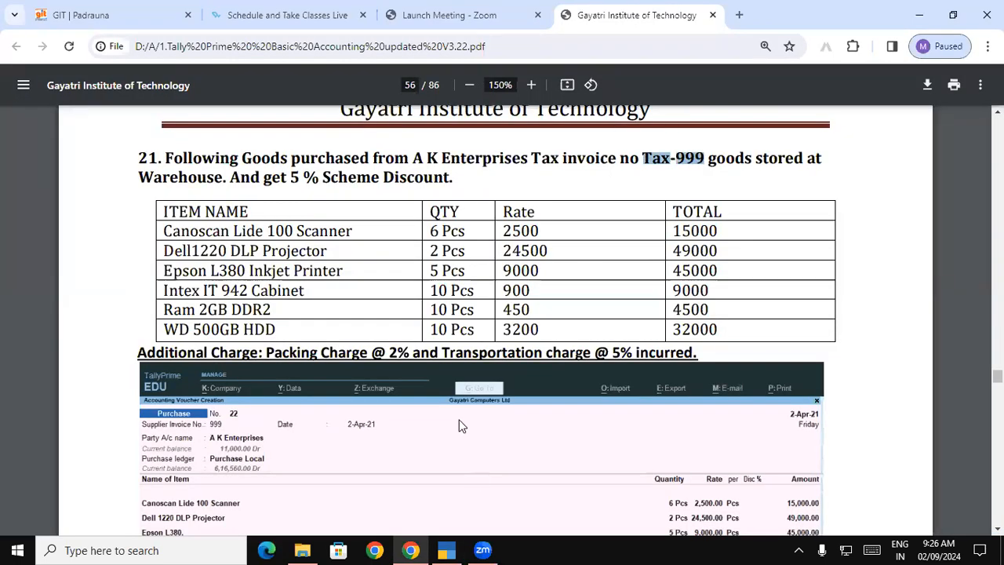
key("alt+Tab")
type("Tax-")
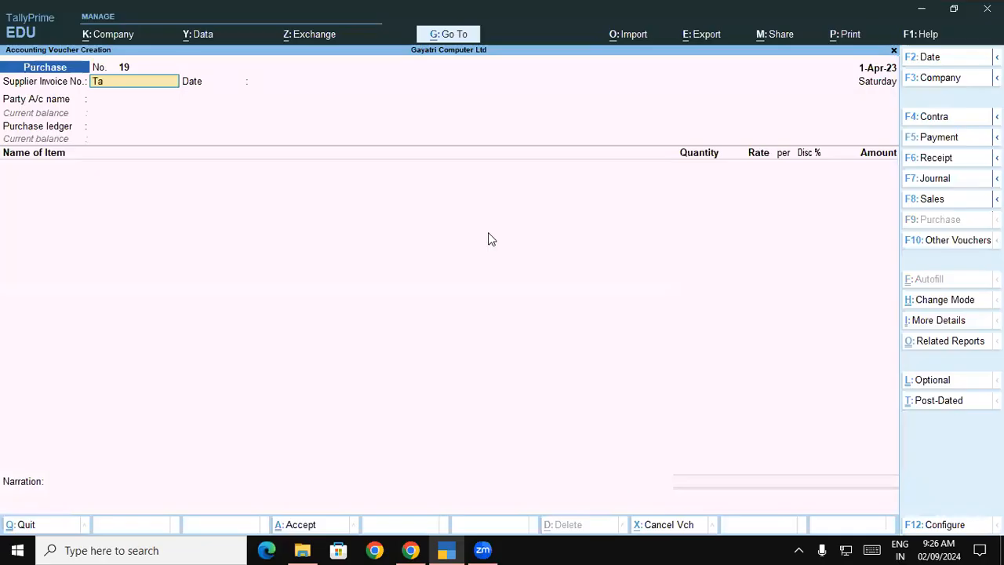
type("99")
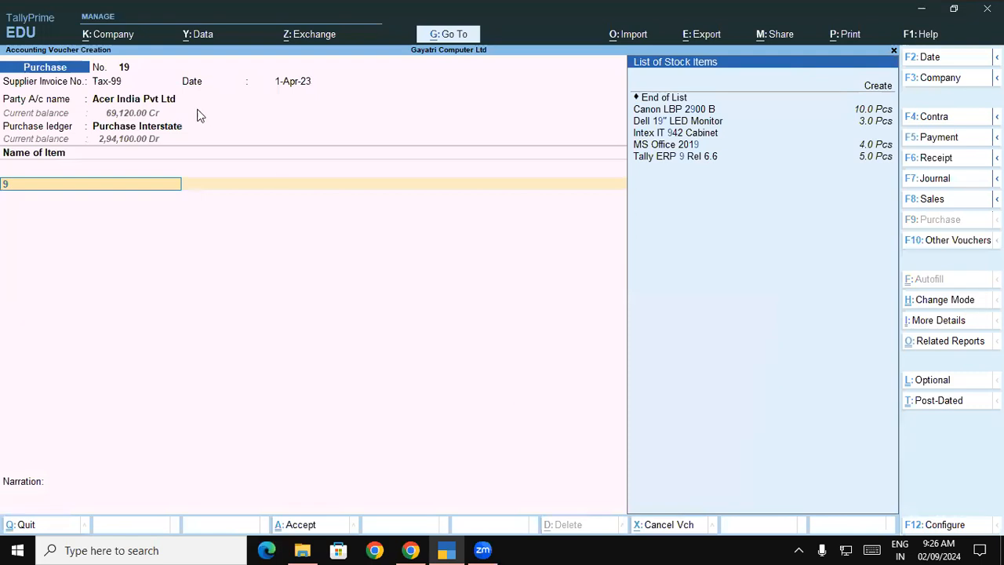
left_click(133, 84)
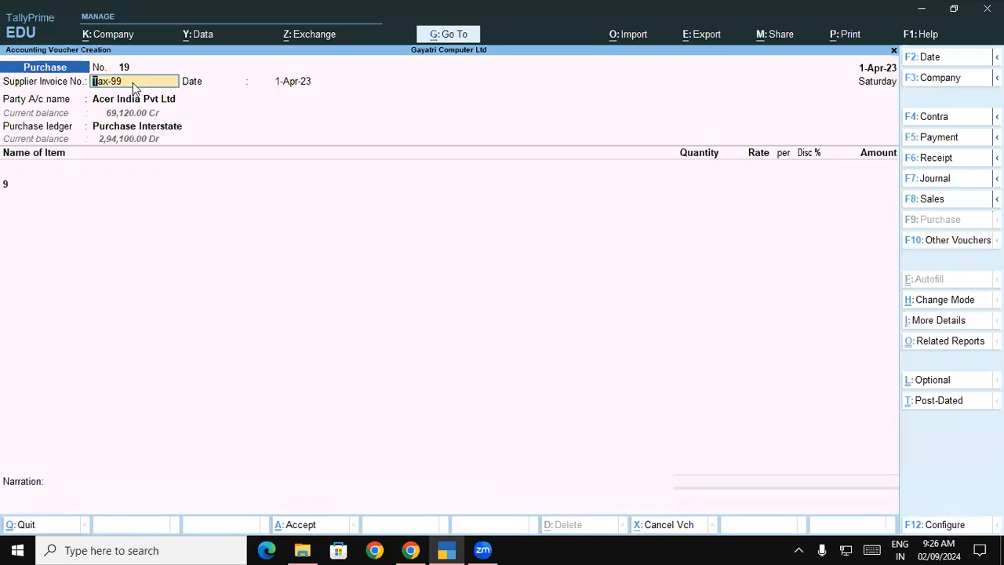
type("Tax-999")
key("Return")
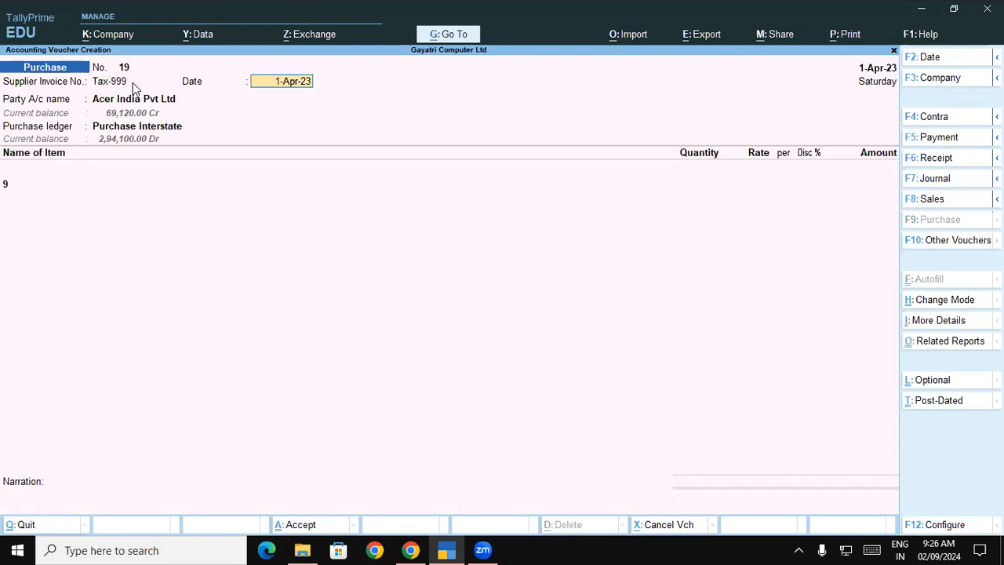
key("Return")
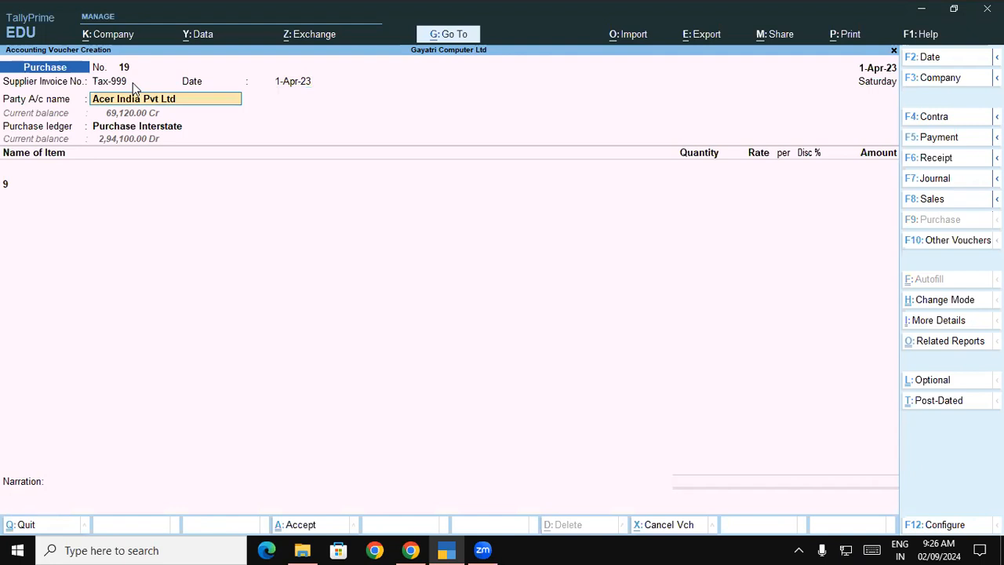
Choose A K Enterprises as the party account, leave the receipt details blank and accept its party details.
type("A")
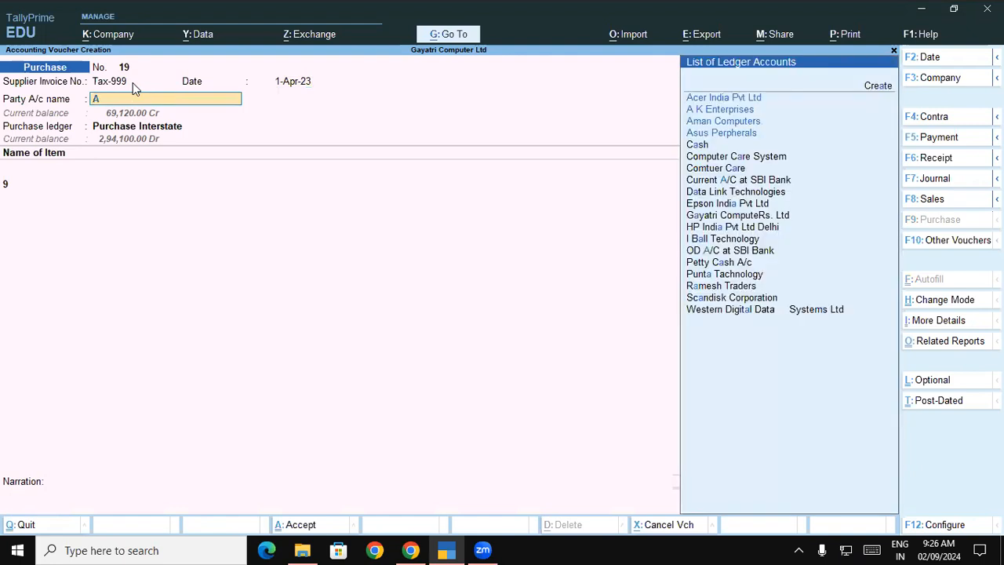
key("Down")
key("Return")
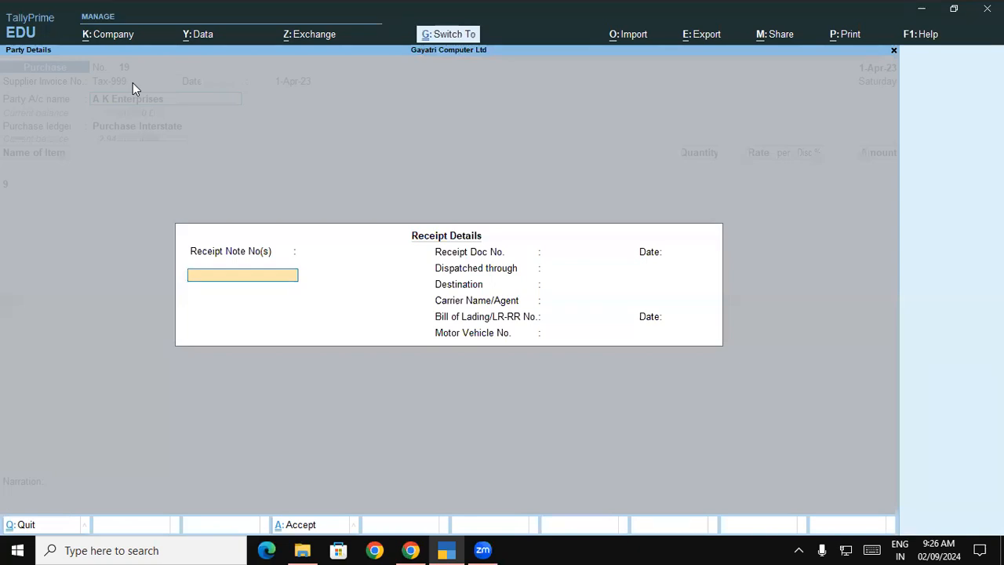
key("Return")
key("Return")
key("Return")
key("Return")
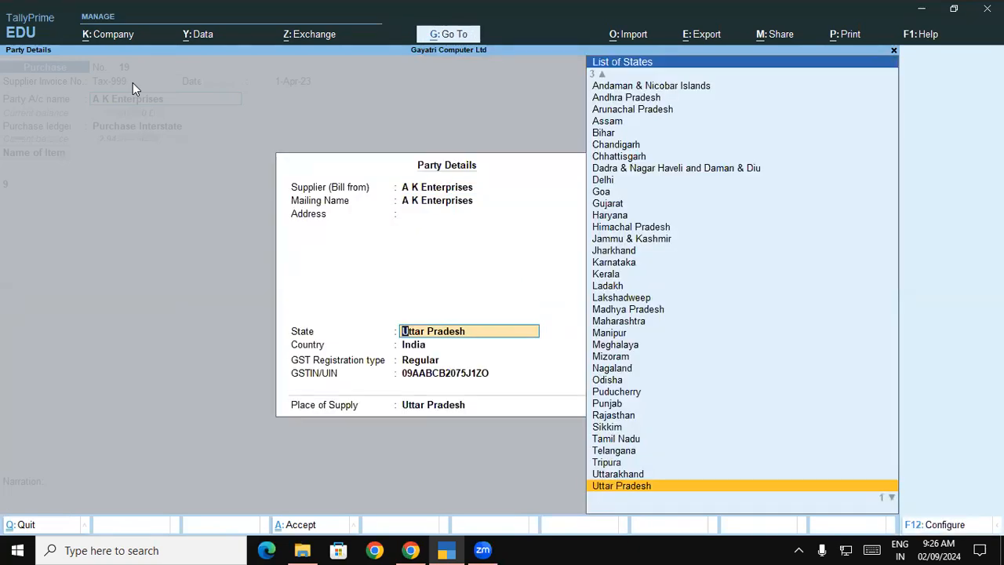
key("Return")
key("Return")
key("Return")
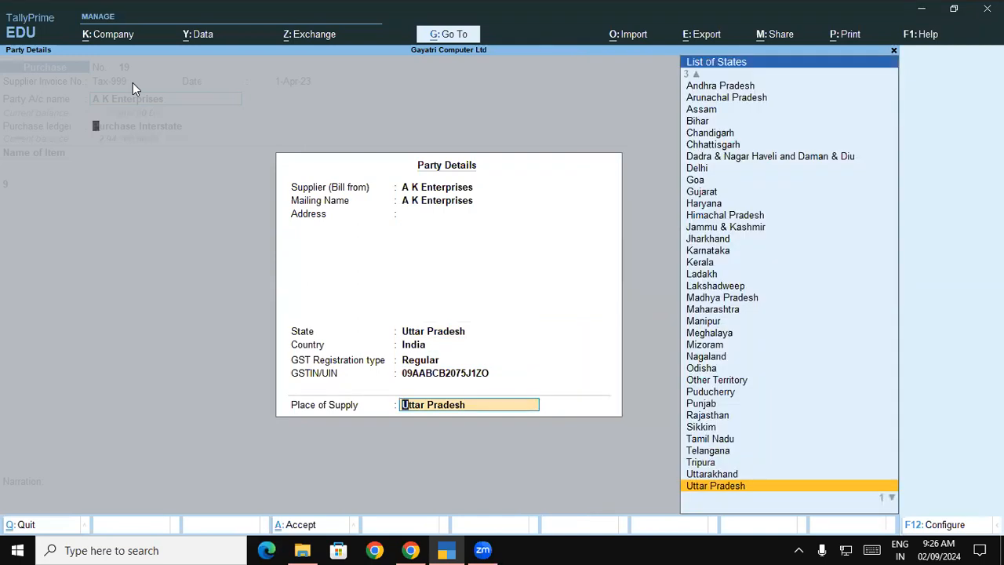
key("Return")
Set the voucher's purchase ledger to Purchase Local.
key("Down")
key("Up")
key("Down")
key("Return")
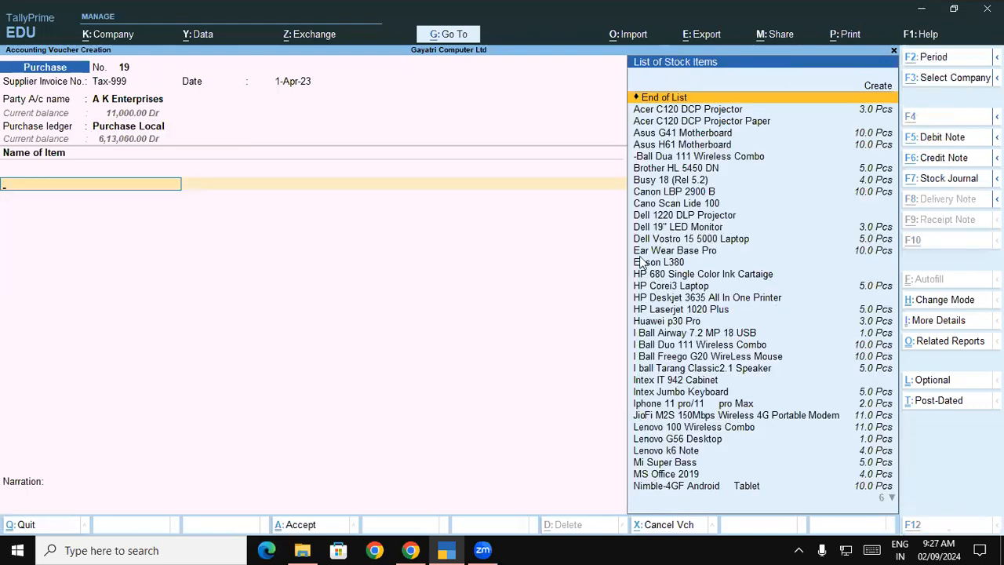
Switch to the PDF and check the name, quantity, rate and total of the Canoscan Lide 100 Scanner.
key("alt+Tab")
left_click_drag(165, 231, 503, 231)
left_click(504, 230)
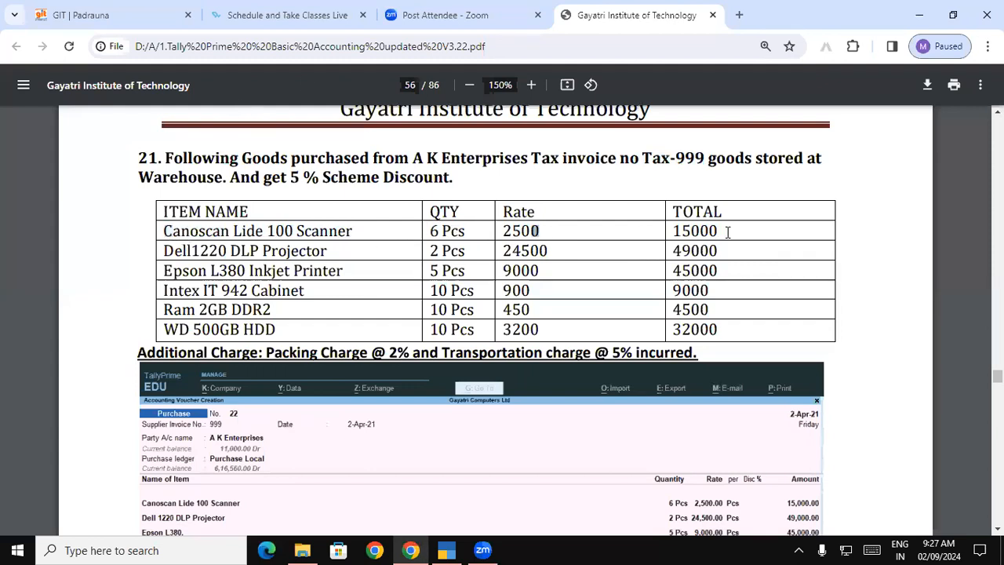
left_click_drag(723, 231, 664, 230)
left_click_drag(162, 230, 187, 231)
left_click(224, 230)
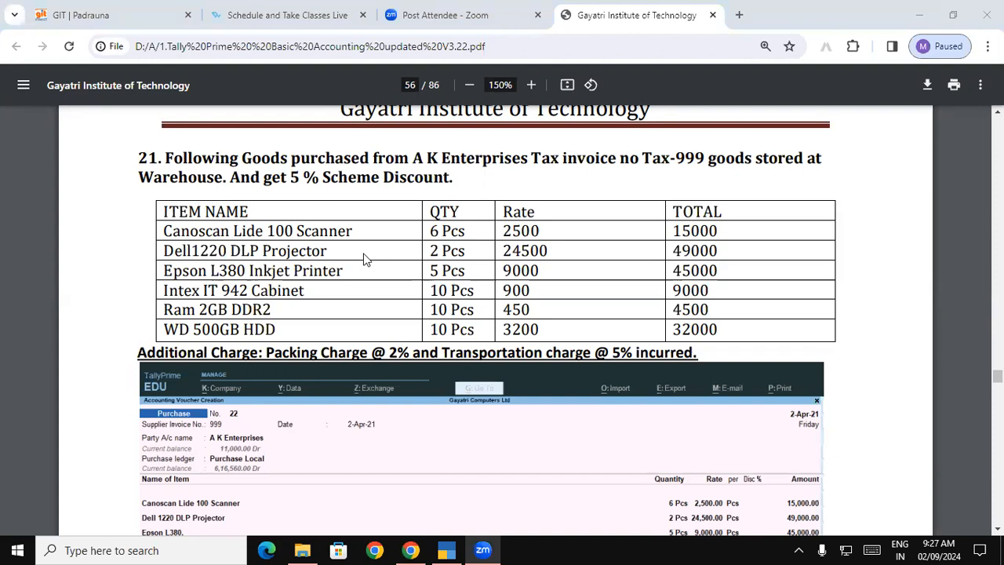
Check the scanner's name and quantity in the PDF, and add Cano Scan Lide 100 to the TallyPrime voucher with a blank description.
left_click(312, 248)
left_click_drag(161, 228, 346, 231)
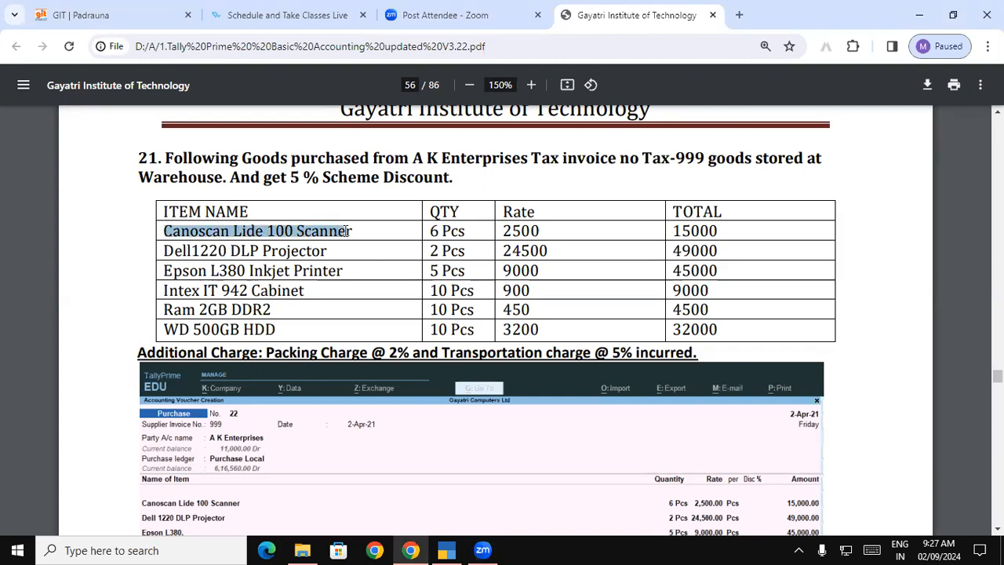
left_click_drag(431, 231, 463, 231)
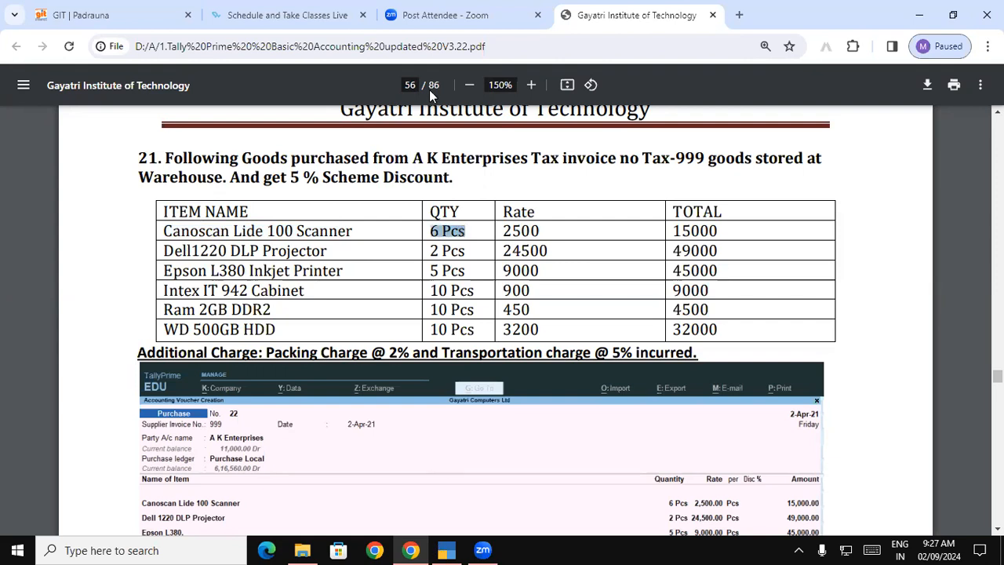
key("alt+Tab")
type("C")
key("Down")
key("Down")
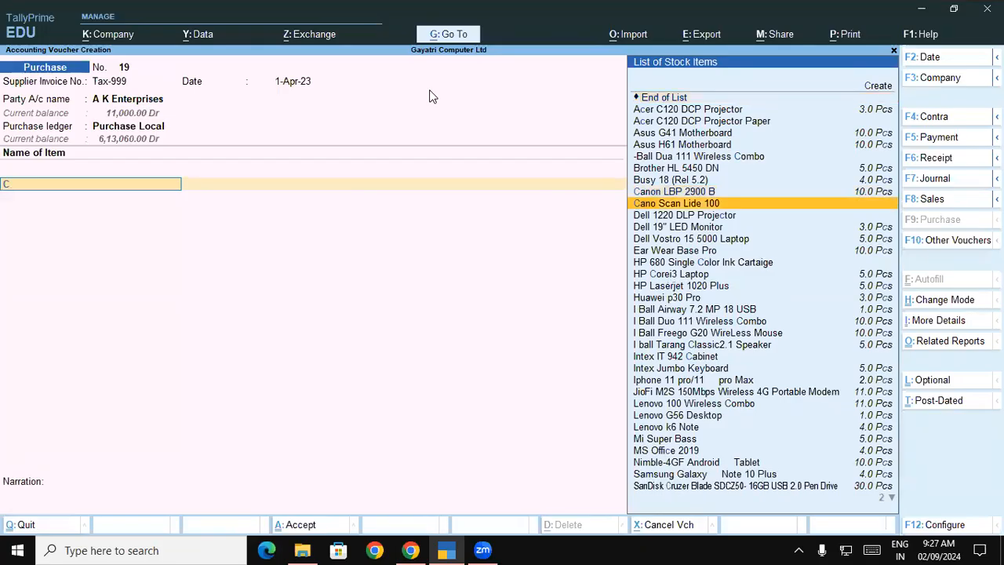
key("Return")
key("Return")
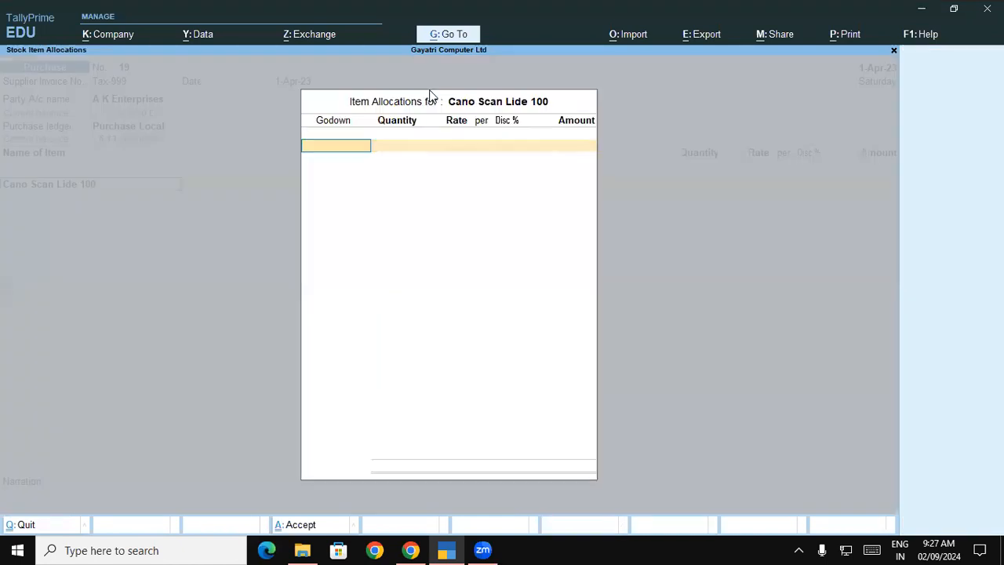
key("Escape")
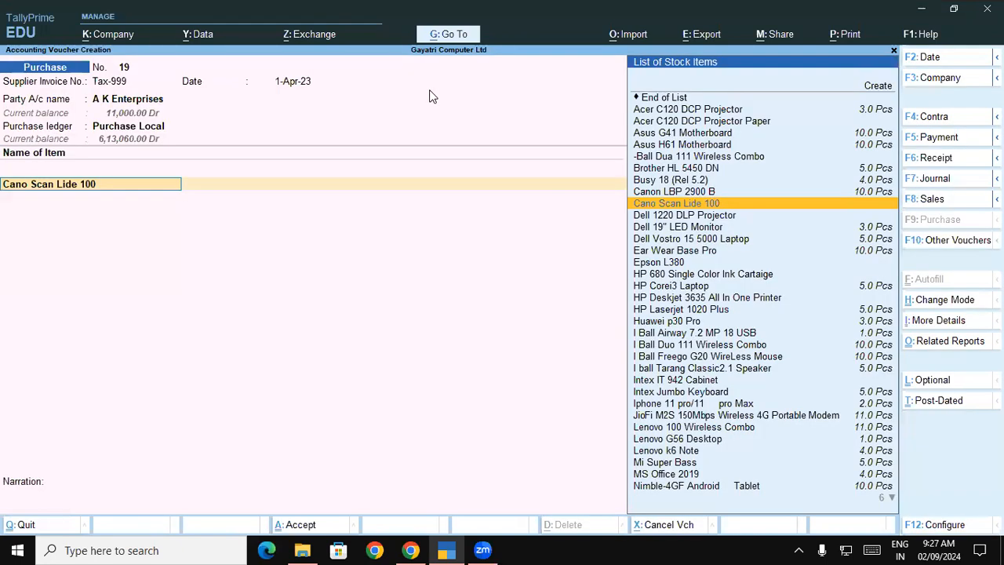
key("Return")
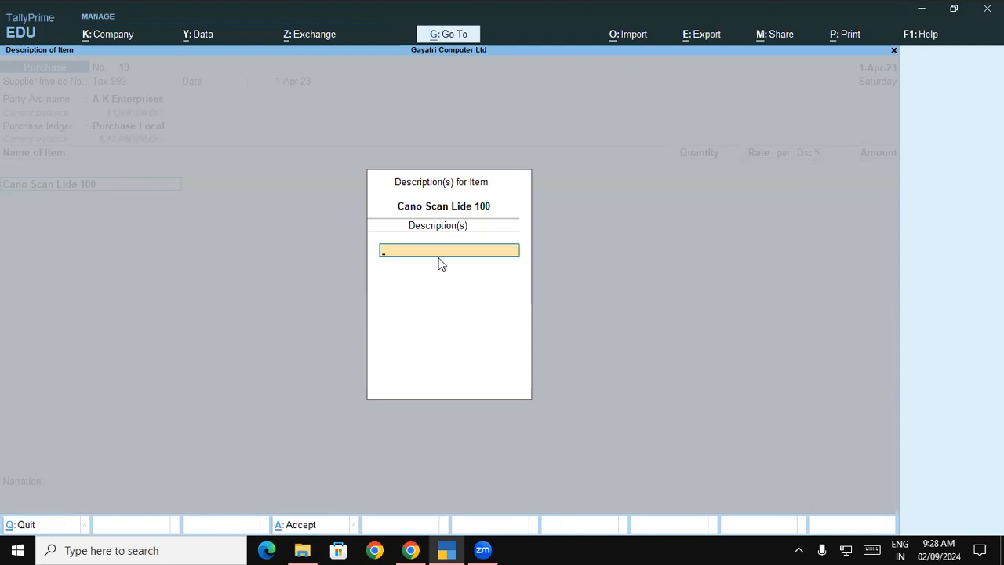
key("Return")
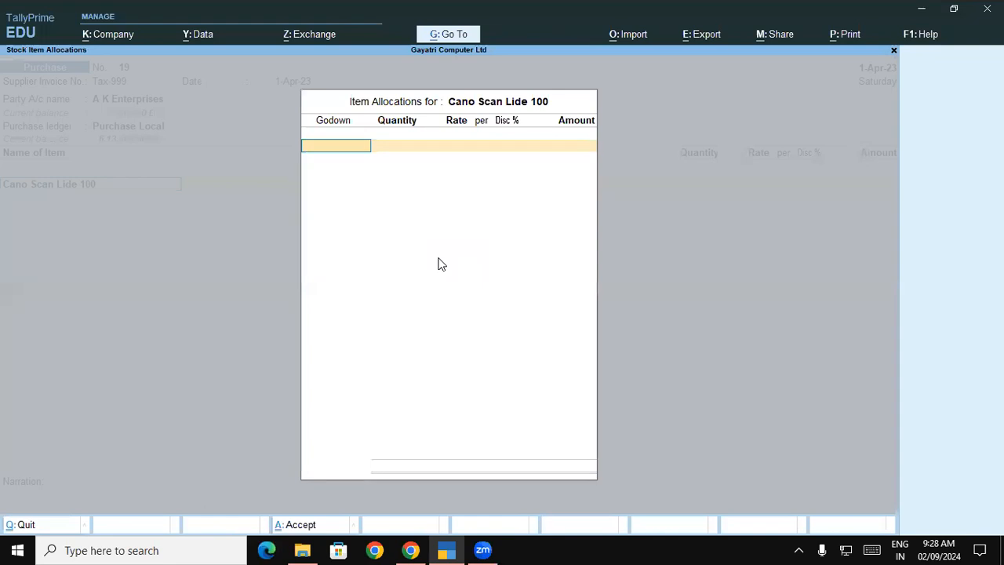
Check the storage location in the PDF exercise and allocate 6 Pcs of Cano Scan Lide 100 to the Warehouse godown.
key("alt+Tab")
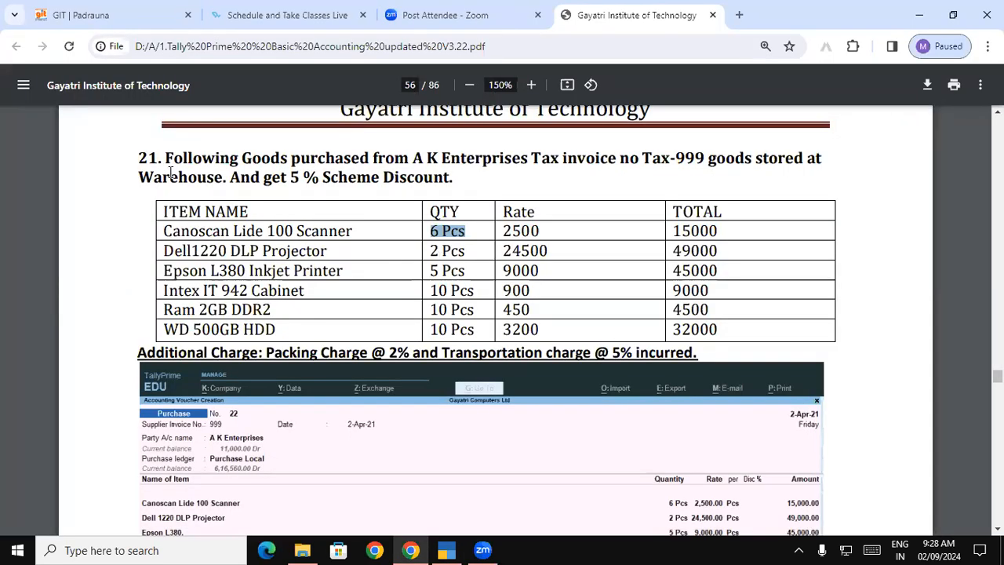
key("alt+Tab")
key("Down")
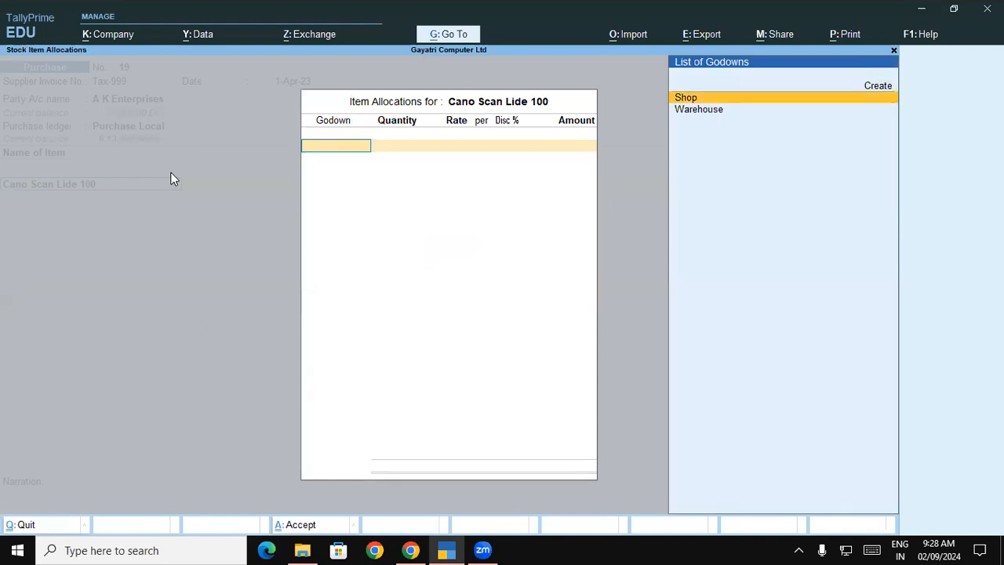
key("Down")
key("Return")
type("6.0 Pcs")
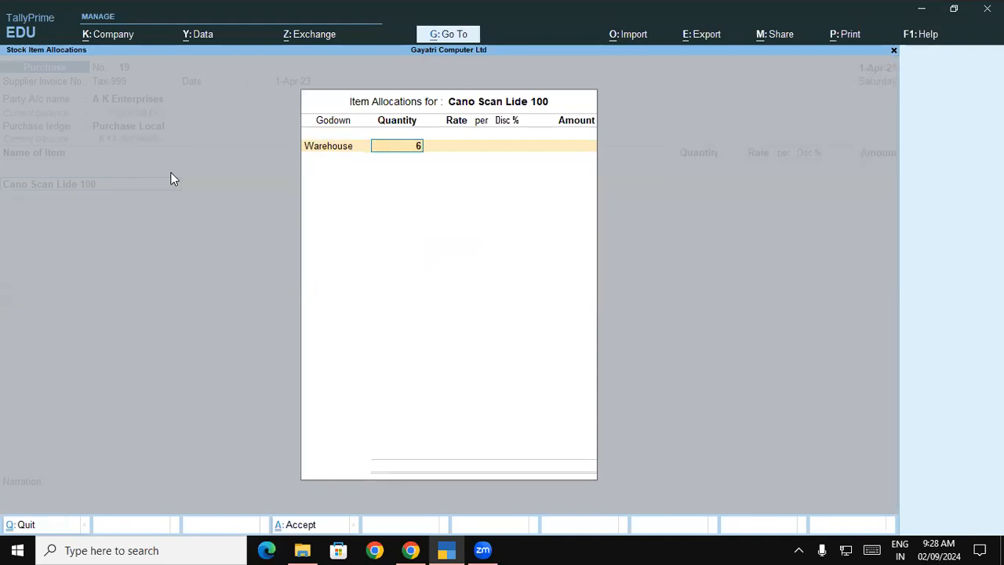
key("Return")
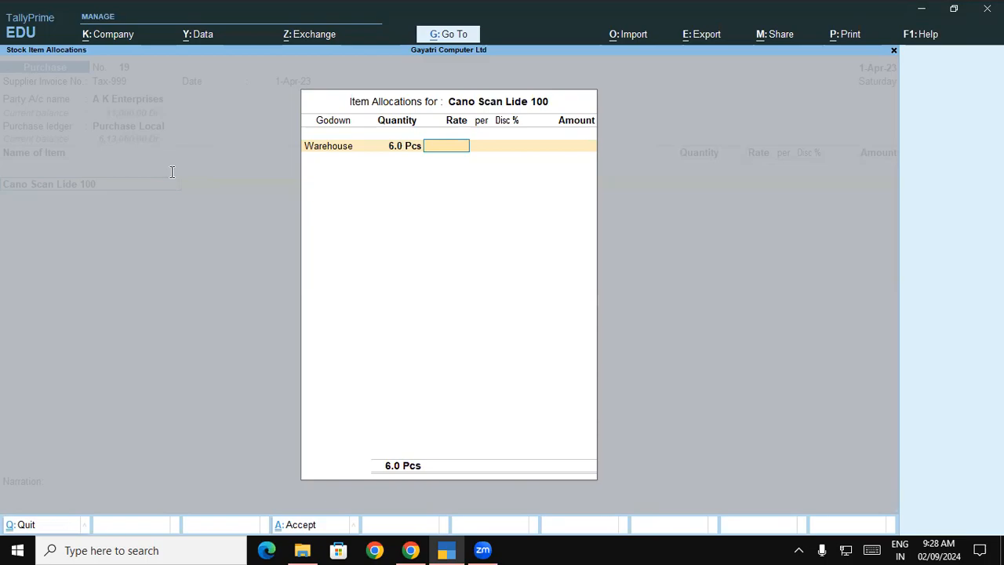
Set the Cano Scan Lide 100 rate to 2,500 per piece as in the PDF, without discount, and accept the item line.
key("alt+Tab")
key("alt+Tab")
type("2,500")
key("Return")
key("Return")
key("Return")
key("Return")
key("Return")
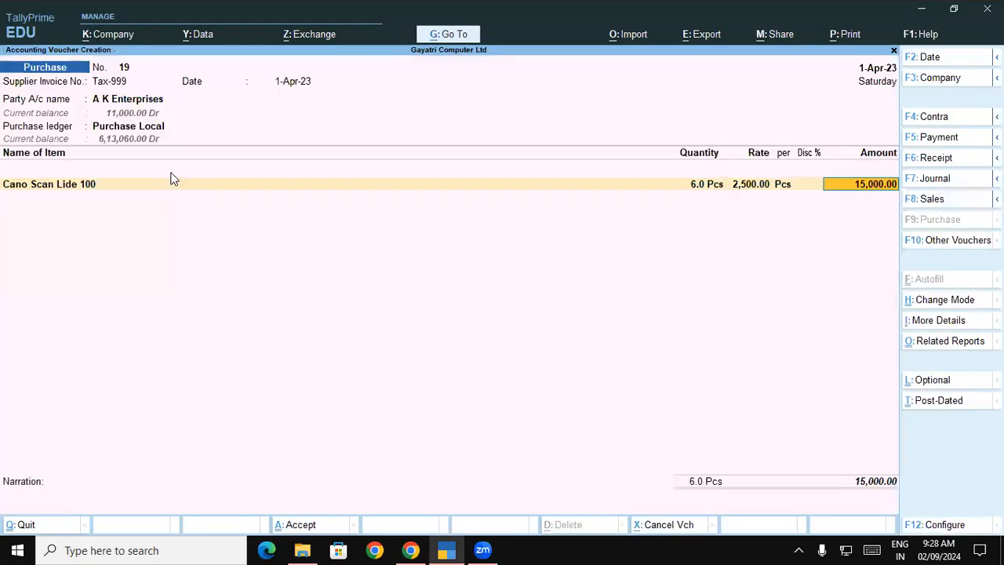
key("Return")
Add Dell 1220 DLP Projector from the PDF list as the second item, with no description and Warehouse as its godown.
key("alt+Tab")
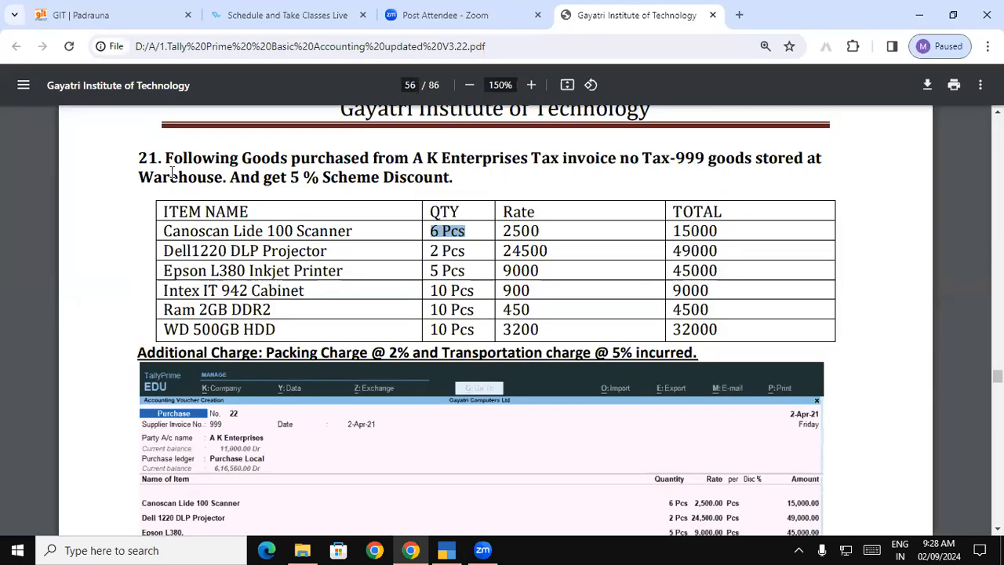
key("alt+Tab")
type("De")
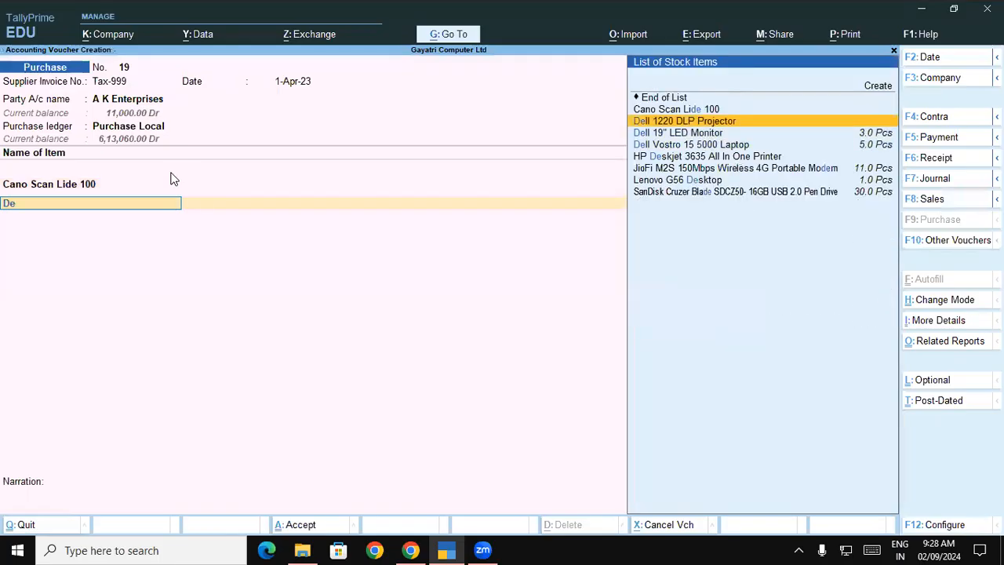
key("Return")
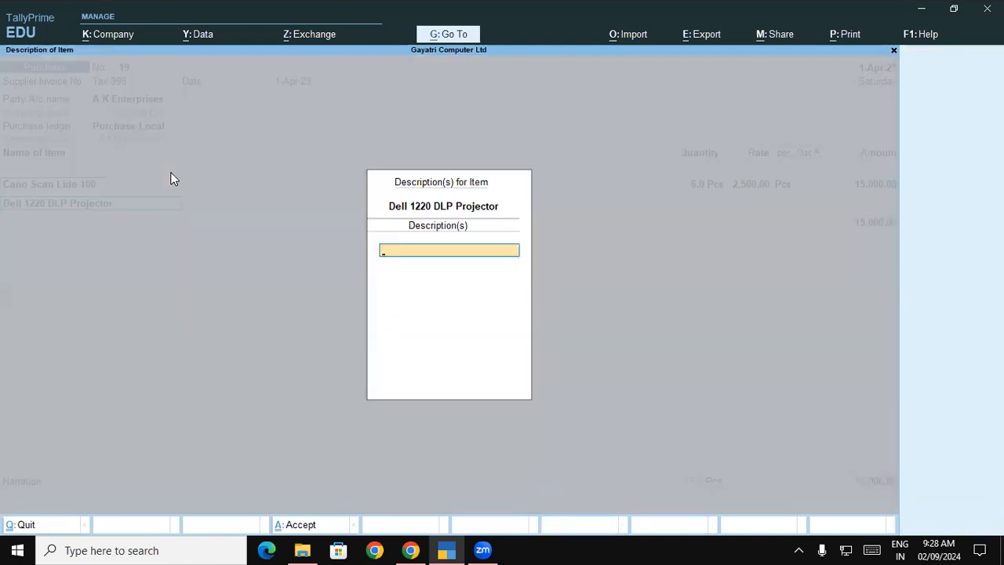
key("Return")
key("Down")
key("Down")
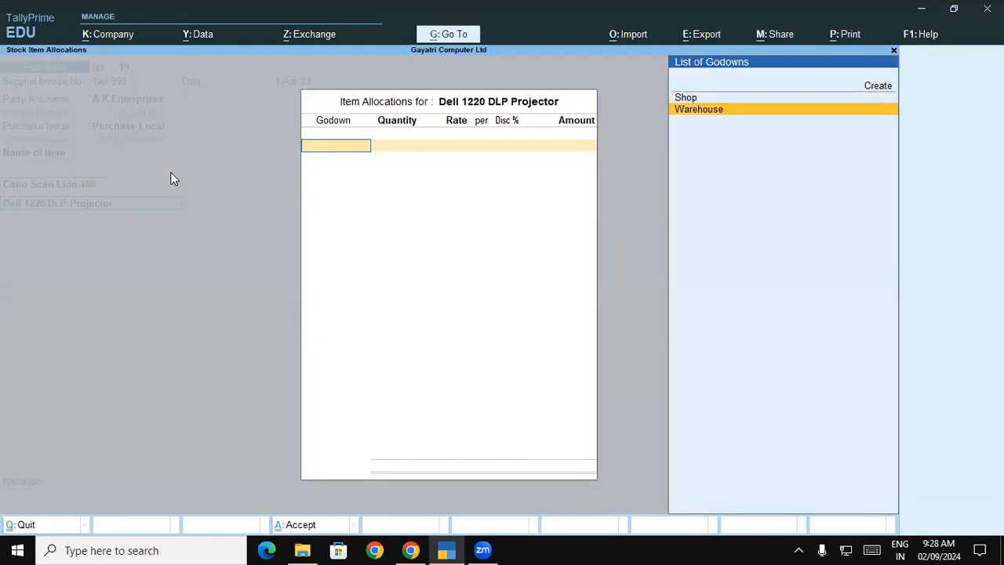
key("Return")
Enter the projector's quantity of 2 Pcs and rate of 24,500 from the PDF, and accept the item line without discount.
key("alt+Tab")
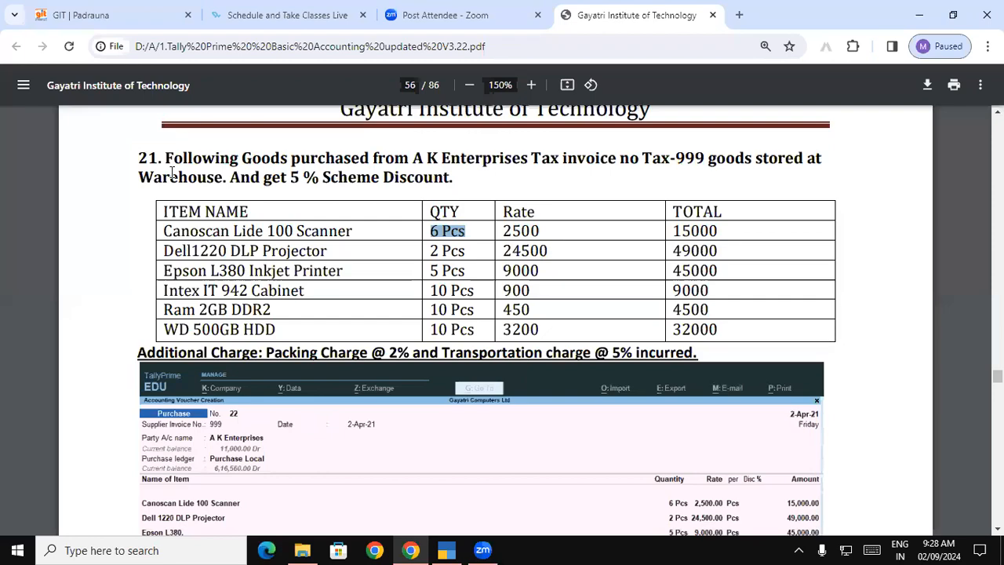
key("alt+Tab")
type("2")
key("Return")
type("24500")
key("Return")
key("Return")
key("Return")
key("Return")
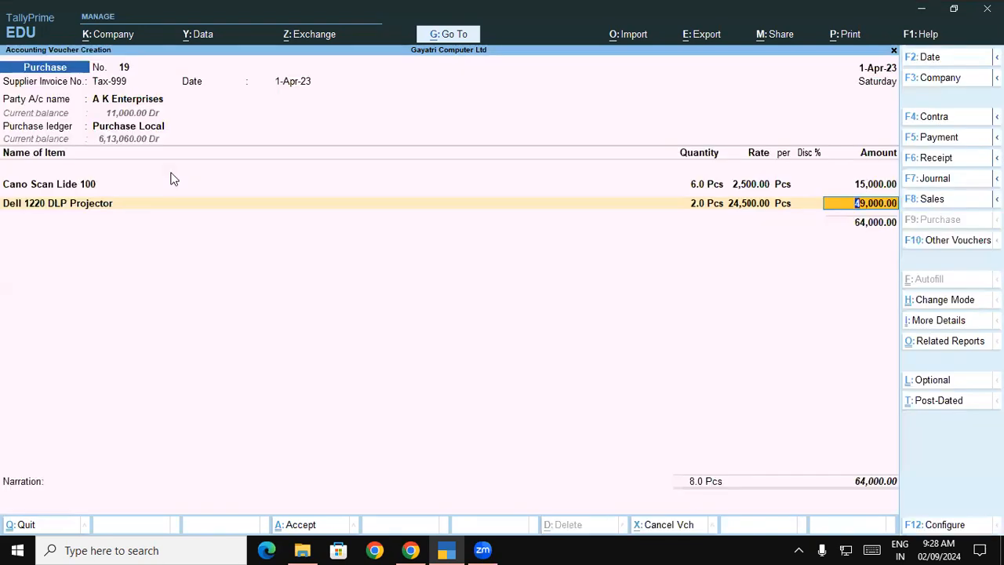
key("Return")
Add Epson L380 from the PDF list as the third item, with no description and Warehouse as its godown.
key("alt+Tab")
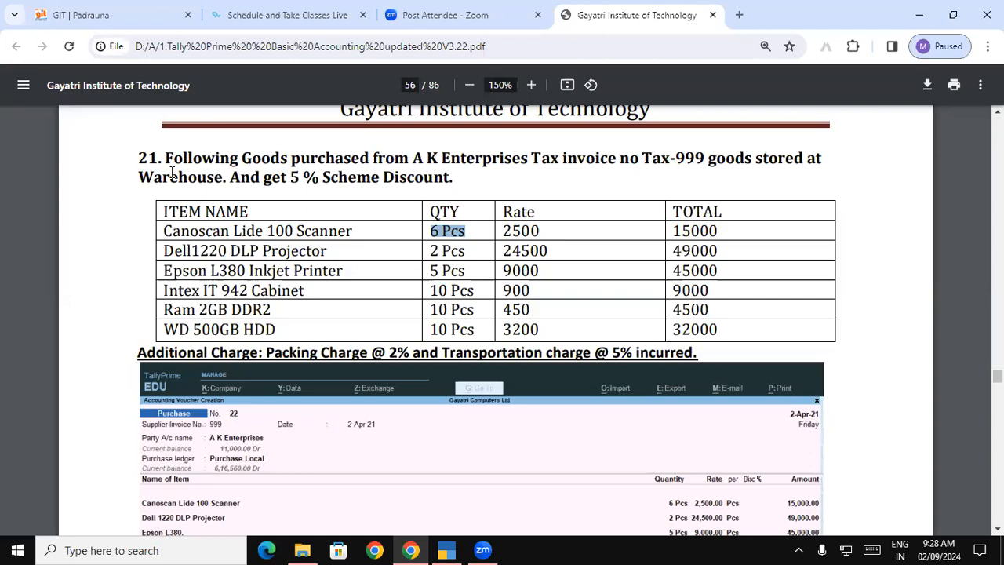
key("alt+Tab")
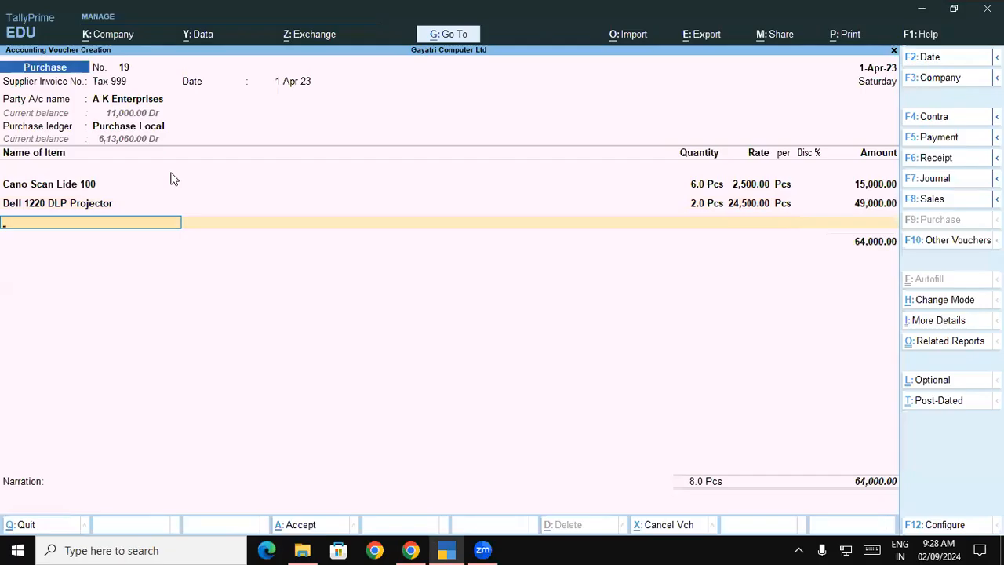
type("E")
key("Down")
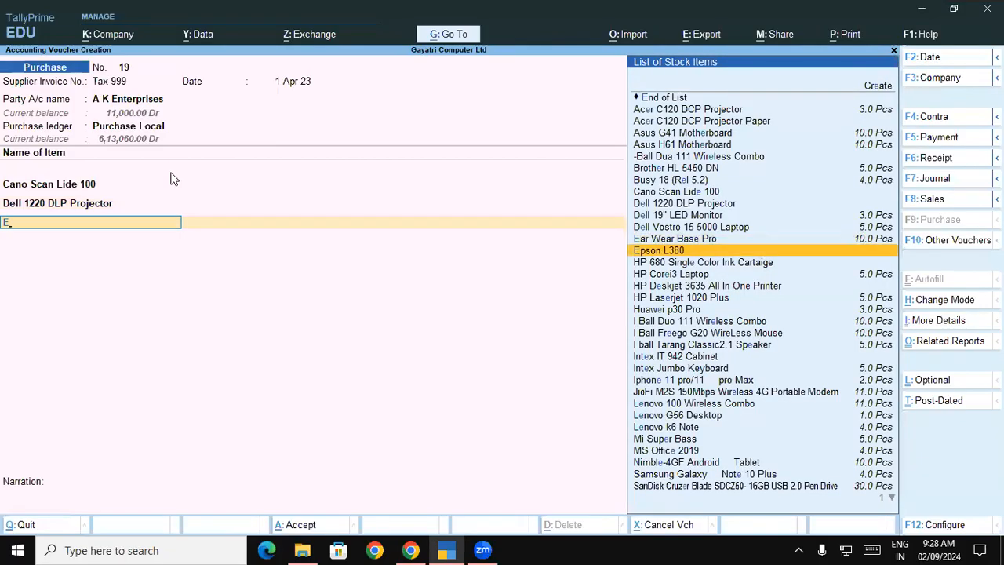
key("Return")
key("Return")
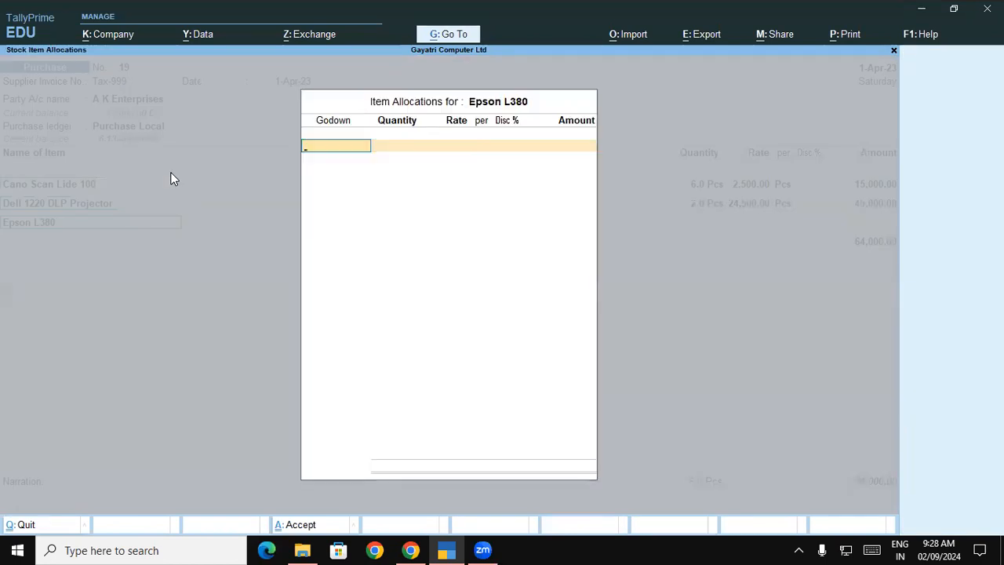
key("Down")
key("Down")
key("Return")
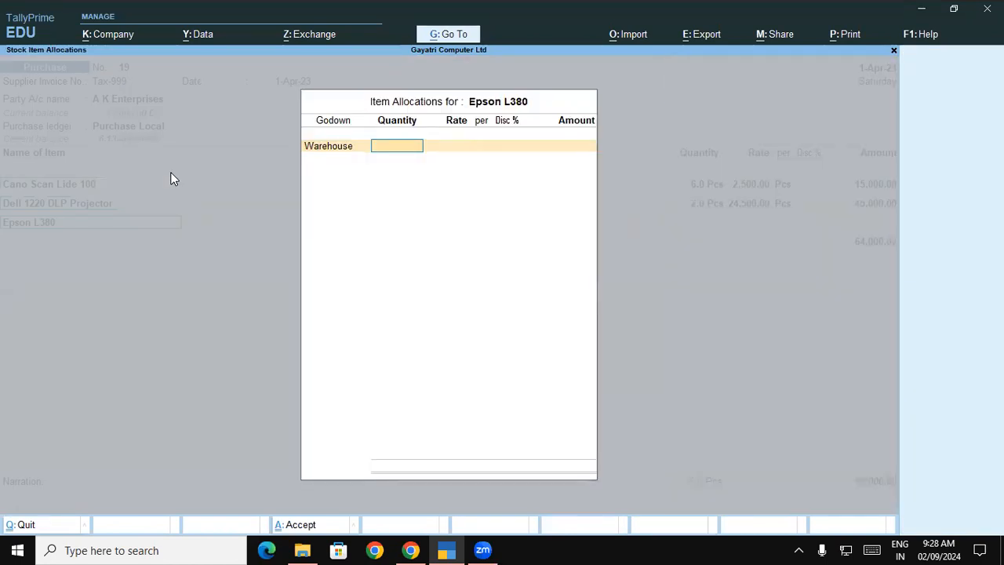
Enter the Epson L380's quantity of 5 Pcs and rate of 9,000 from the PDF, and accept the item line without discount.
key("alt+Tab")
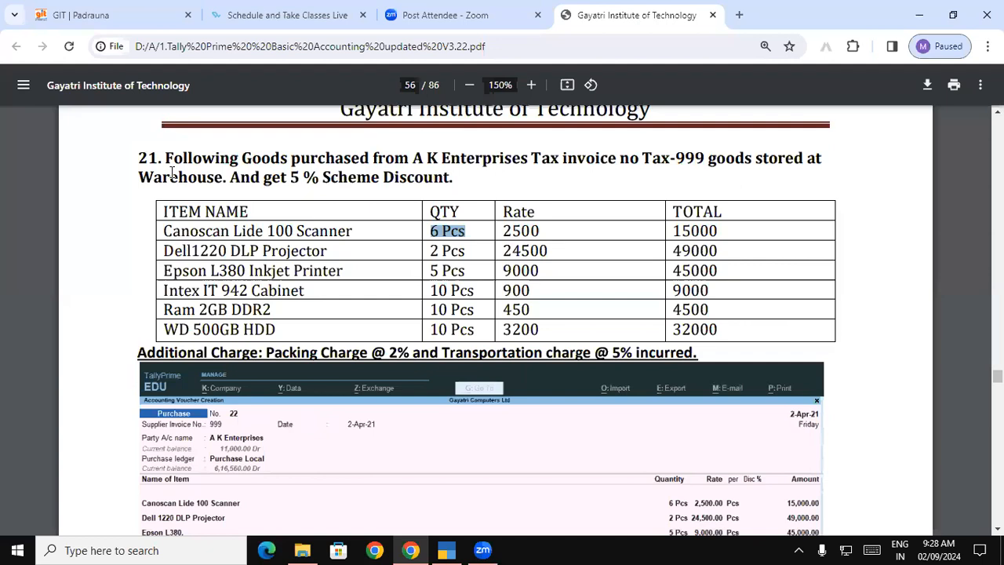
key("alt+Tab")
type("5")
key("Return")
type("9,00")
type("000")
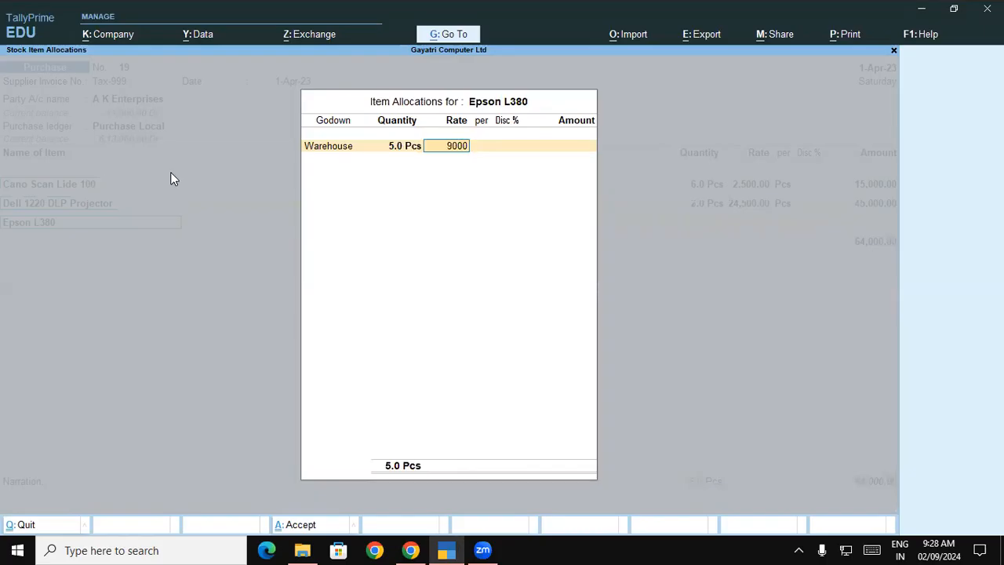
key("Return")
key("Return")
key("Return")
key("Return")
key("Return")
key("Return")
Add Intex IT 942 Cabinet from the PDF list as the fourth item, with no description and Warehouse as its godown.
key("alt+Tab")
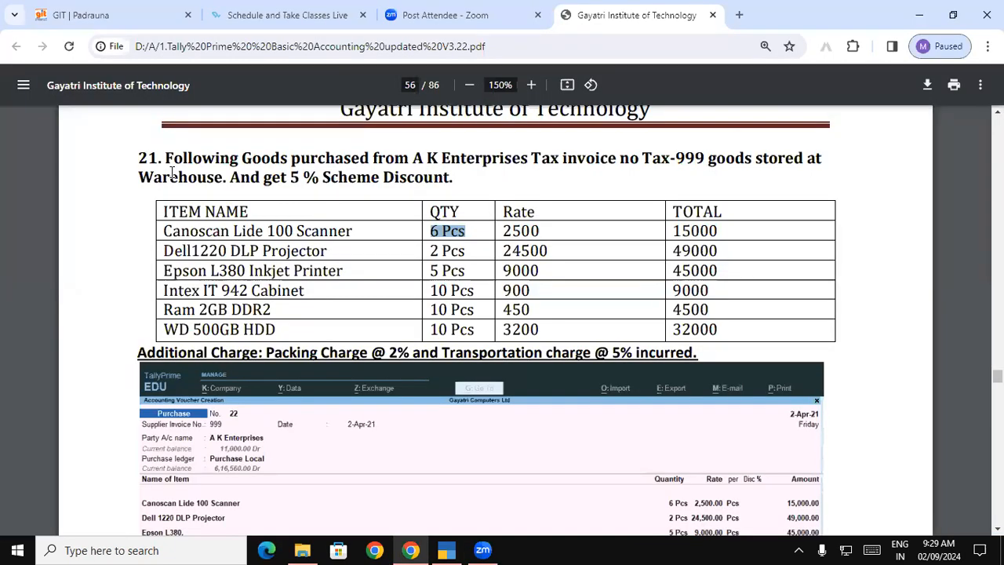
key("alt+Tab")
type("In")
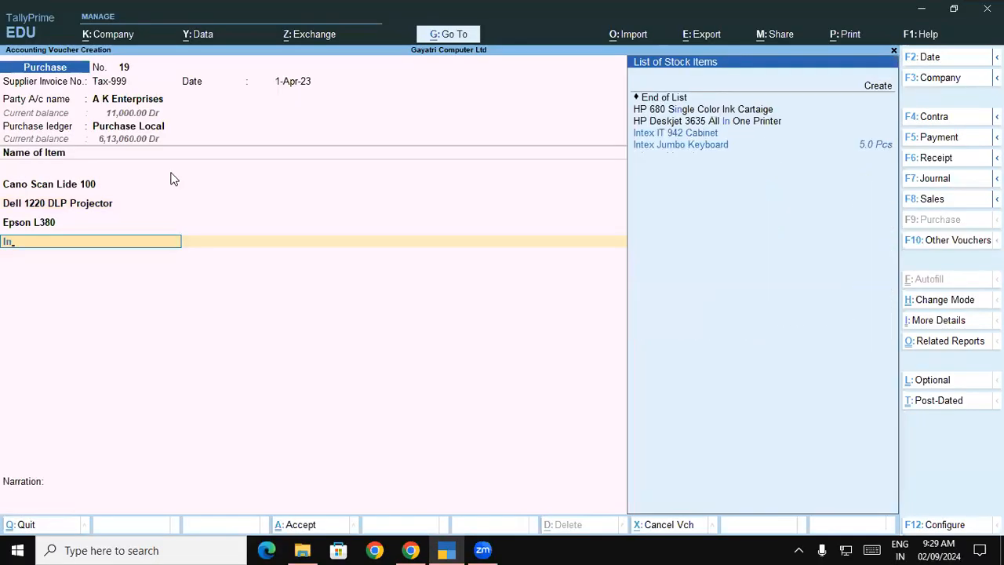
key("Return")
key("Return")
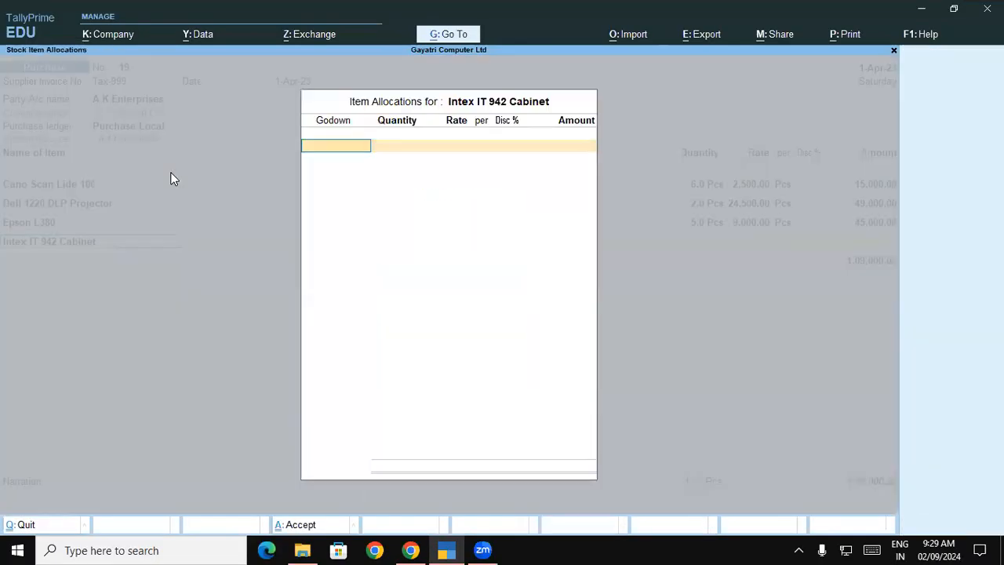
key("Down")
key("Down")
key("Return")
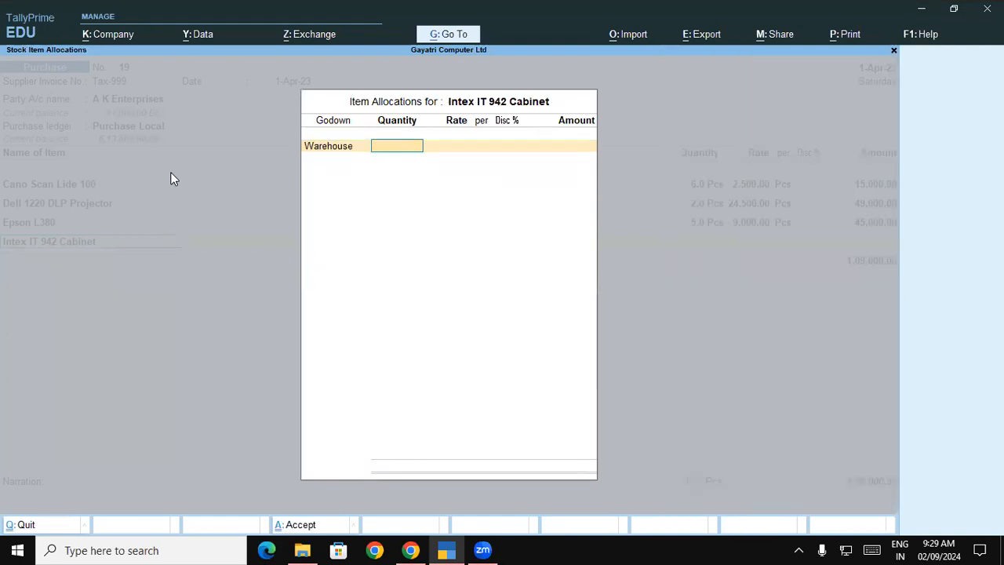
Enter the cabinet's quantity of 10 Pcs and rate of 900 from the PDF, and accept the item line without discount.
type("10")
key("Return")
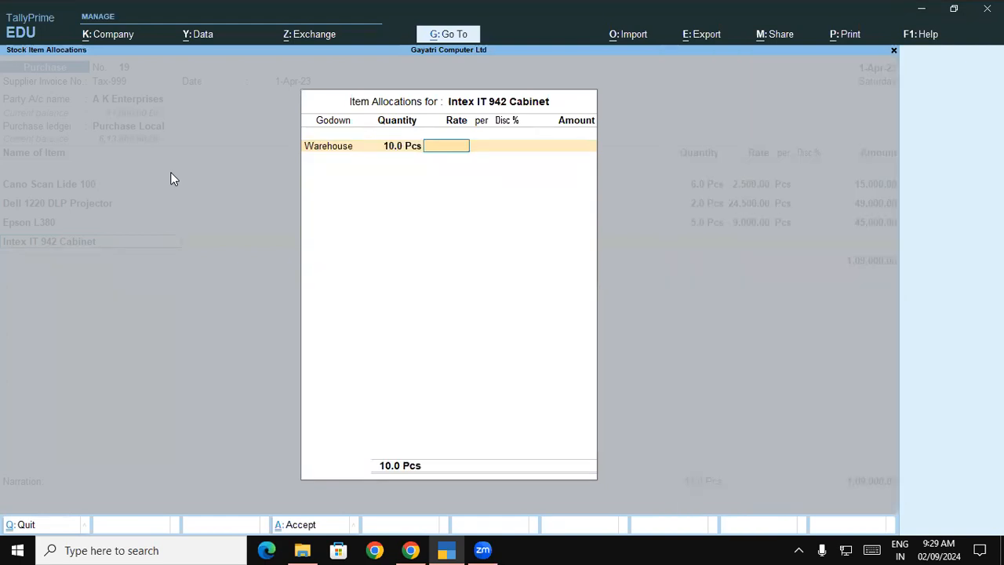
key("alt+Tab")
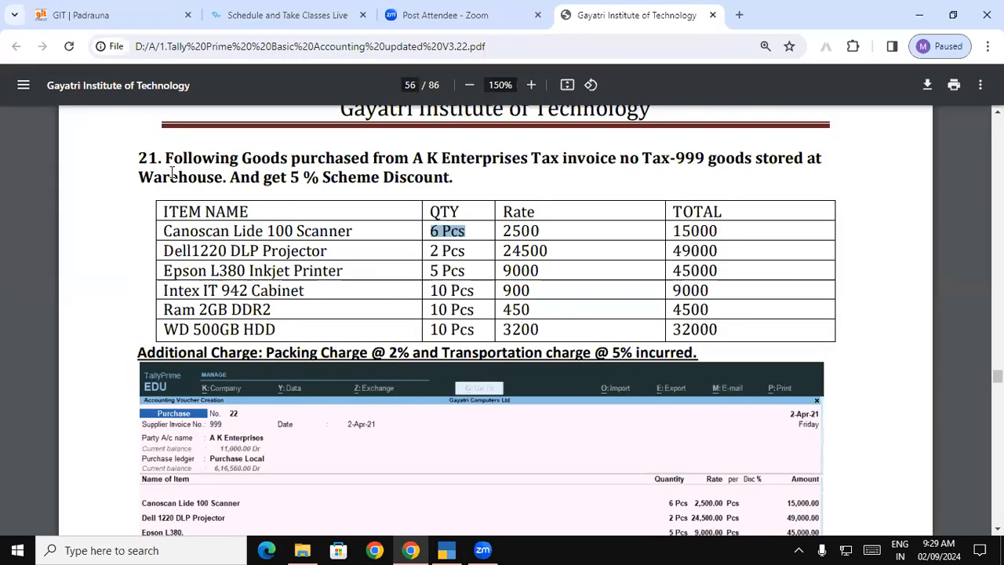
key("alt+Tab")
type("9")
key("BackSpace")
type("900")
key("Return")
key("Return")
key("Return")
key("Return")
key("Return")
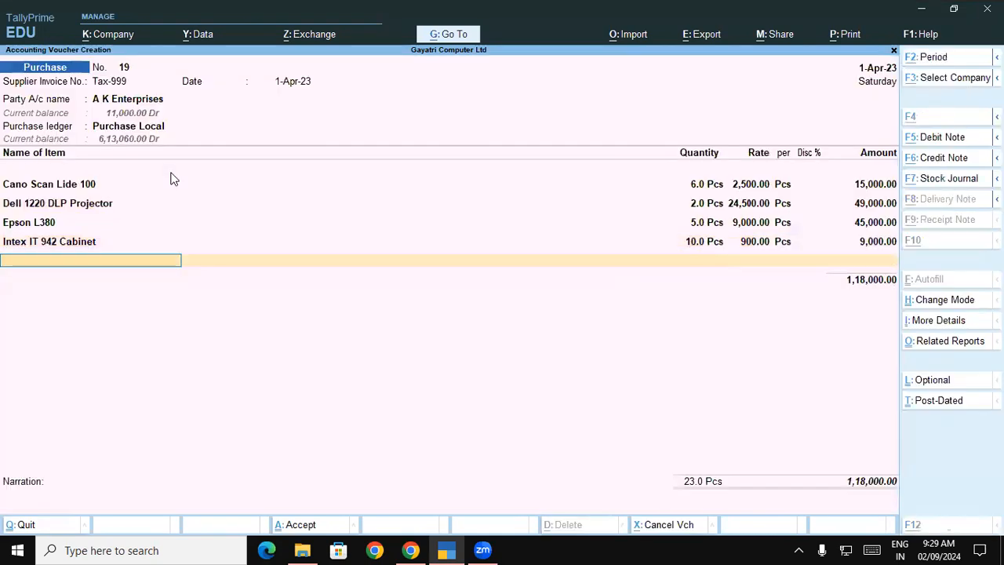
Add Ram 2GB DDR2 from the PDF list as the fifth item, with no description and Warehouse as its godown.
key("alt+Tab")
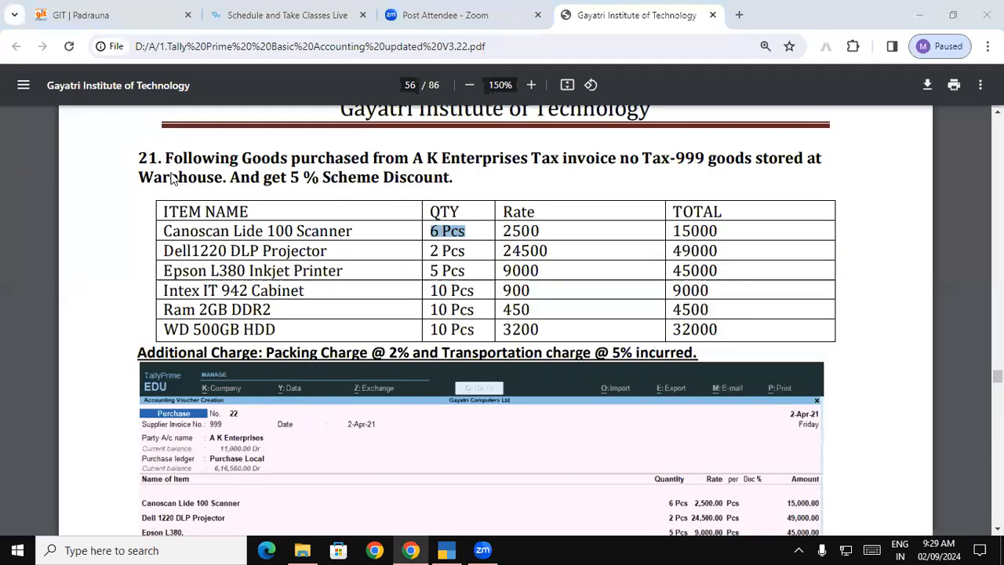
key("alt+Tab")
type("Ra")
key("Return")
key("Return")
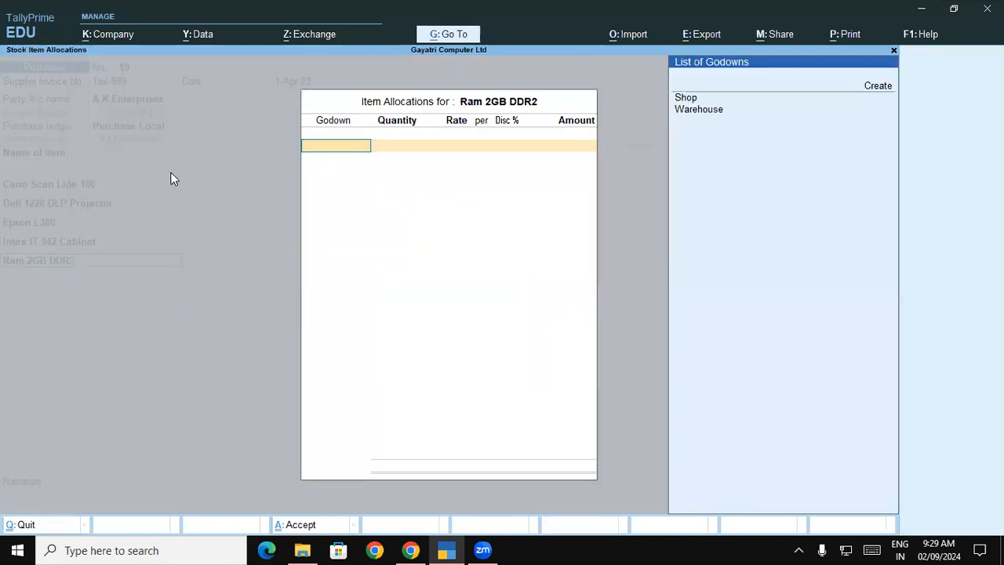
key("Down")
key("Return")
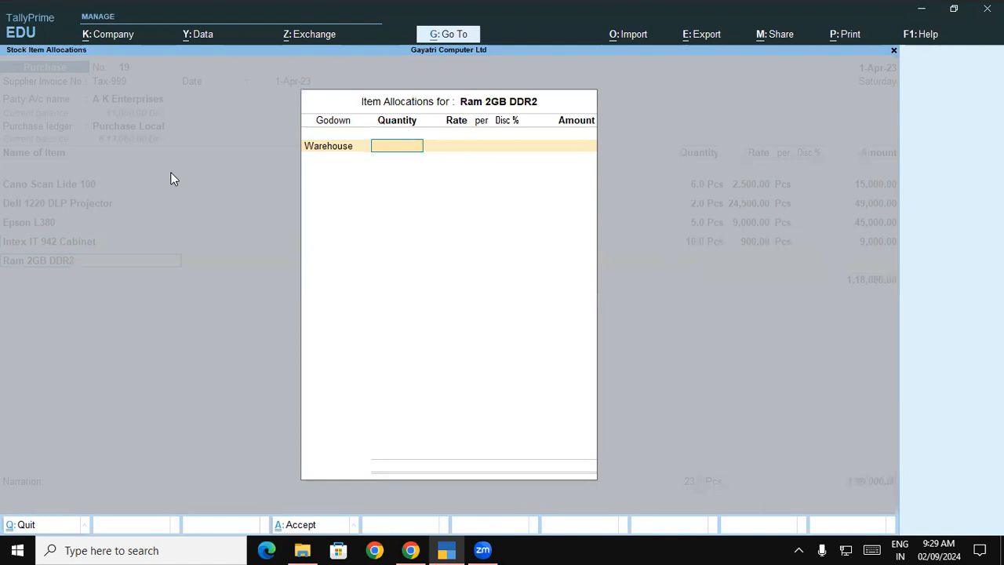
Enter the Ram 2GB DDR2's quantity of 10 Pcs and rate of 450 from the PDF, and accept the item line without discount.
key("alt+Tab")
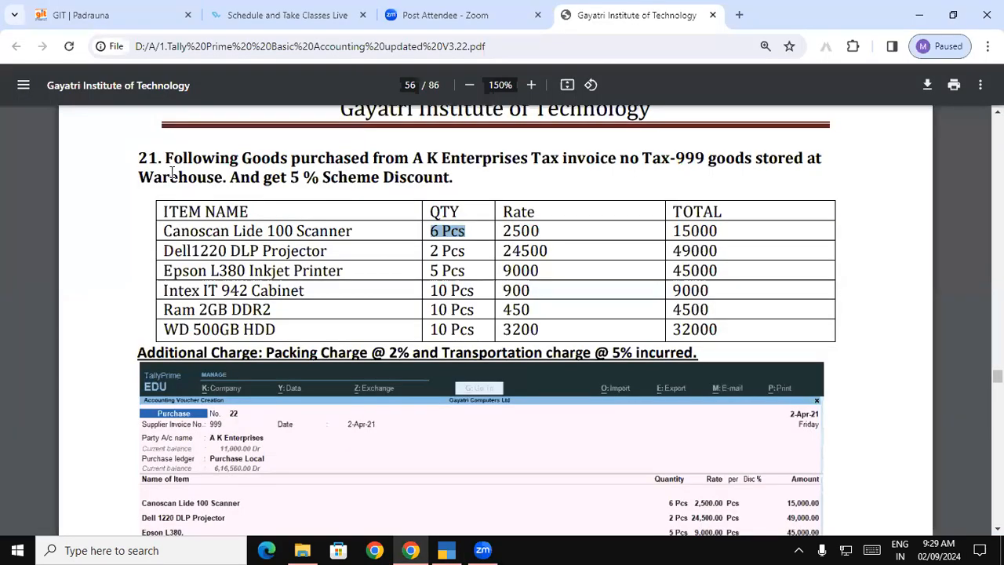
key("alt+Tab")
type("10")
key("Return")
type("450")
key("Return")
key("Return")
key("Return")
key("Return")
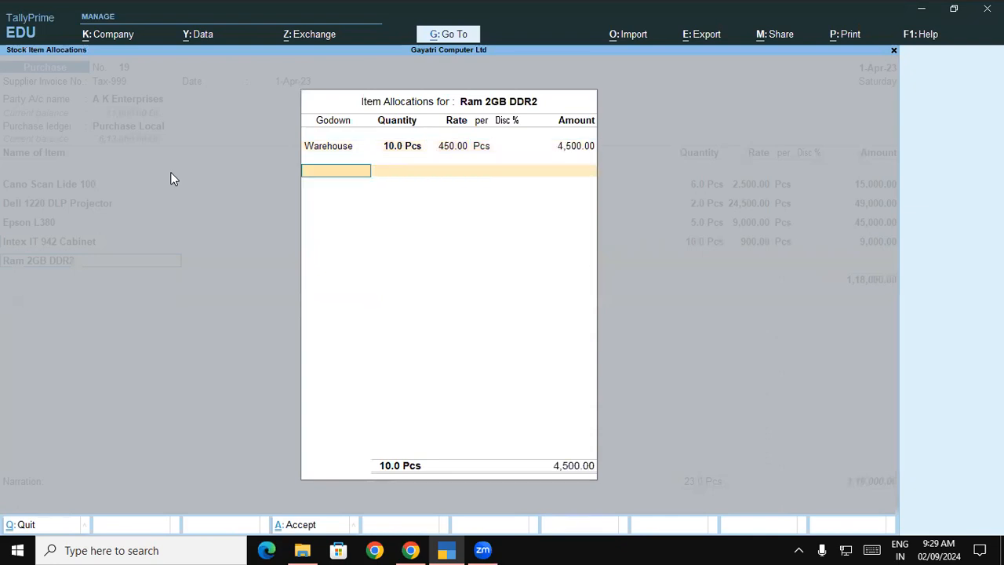
key("Return")
key("Return")
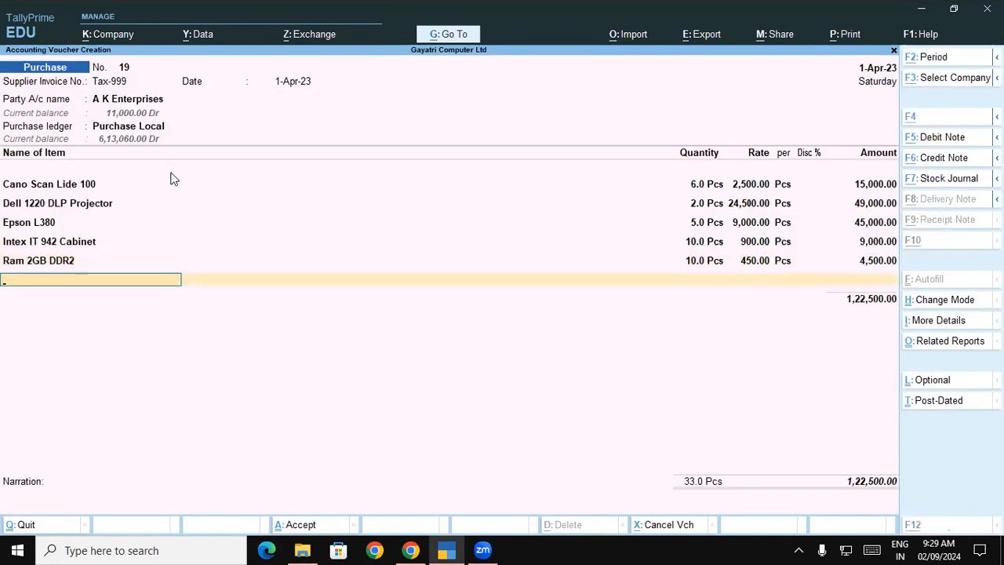
Add WD HDD 500 GB from the PDF list as the sixth item, with no description and Warehouse as its godown.
key("alt+Tab")
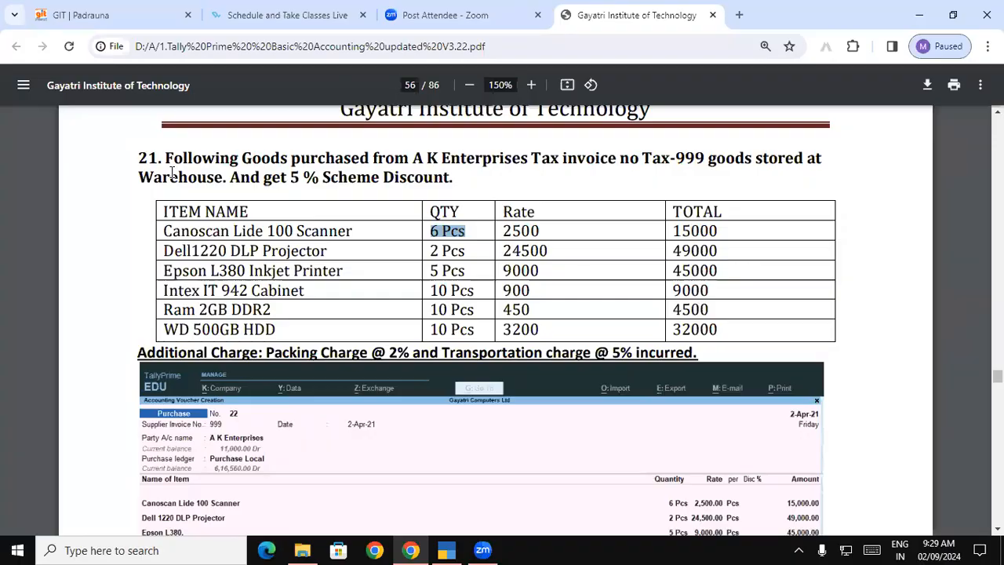
key("alt+Tab")
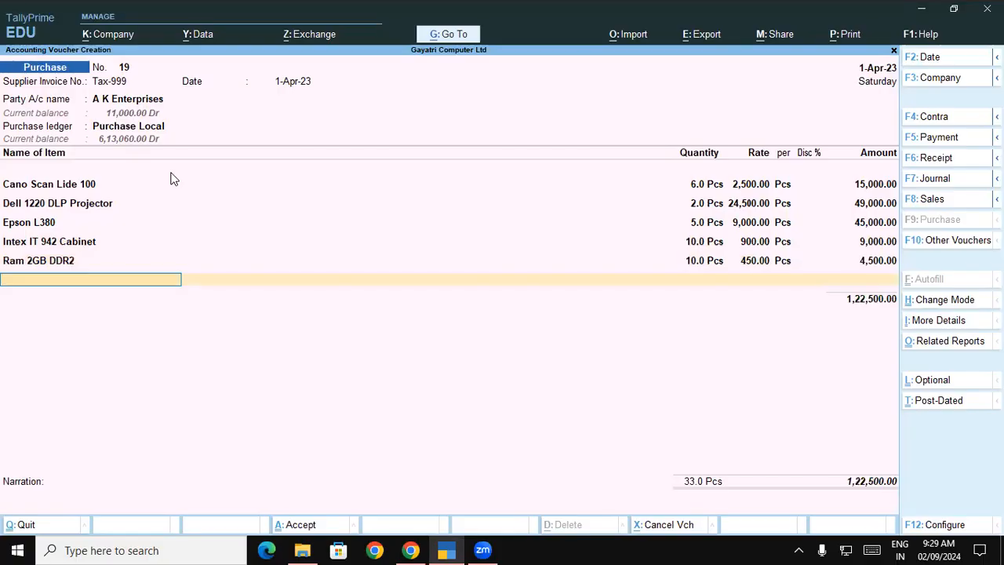
type("W")
key("Return")
key("Return")
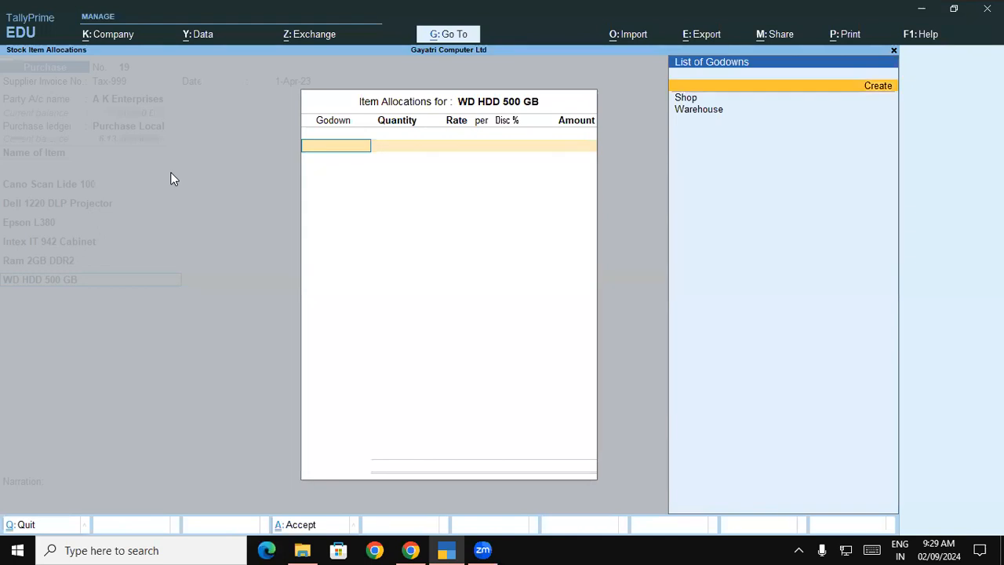
key("Down")
key("Down")
key("Return")
Enter the WD HDD's quantity of 10 Pcs and rate of 3,200 from the PDF, and accept its allocation without discount.
key("alt+Tab")
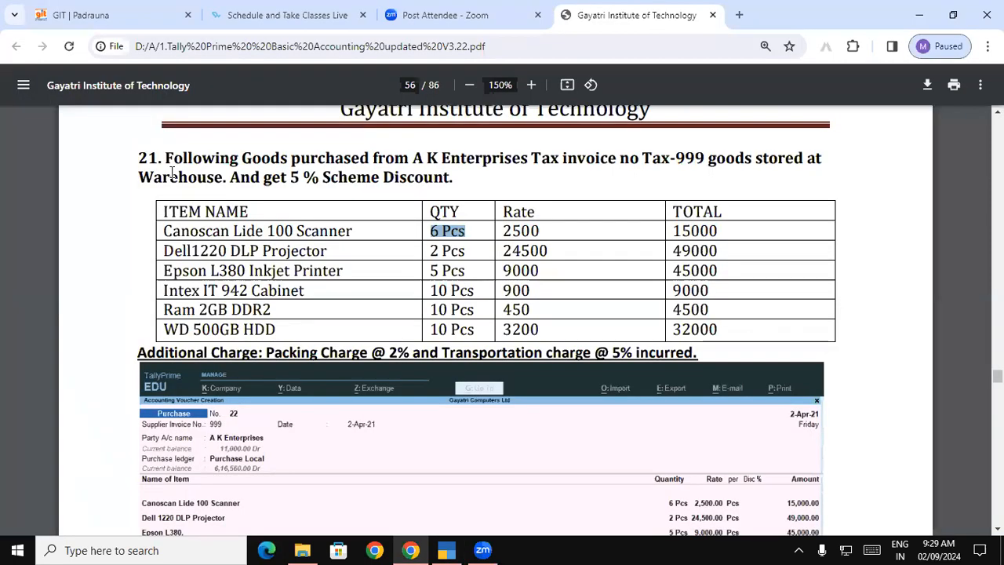
key("alt+Tab")
type("10")
key("Return")
type("3200")
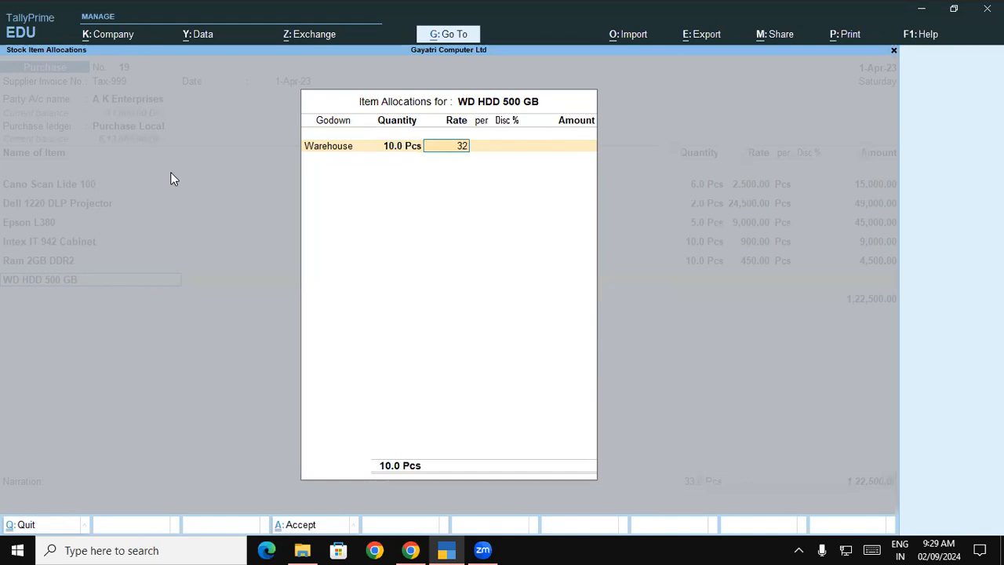
key("Return")
key("Return")
key("Return")
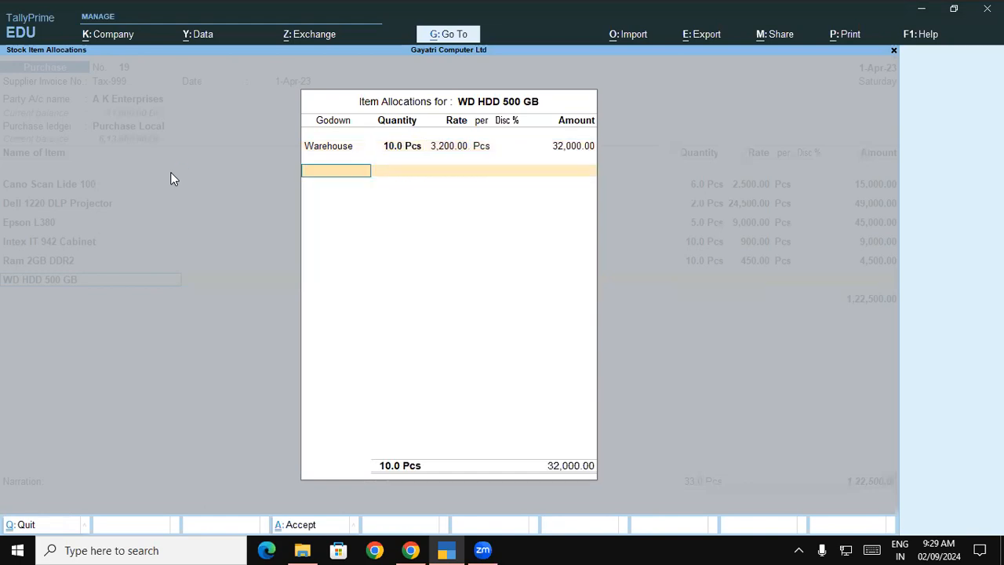
key("Return")
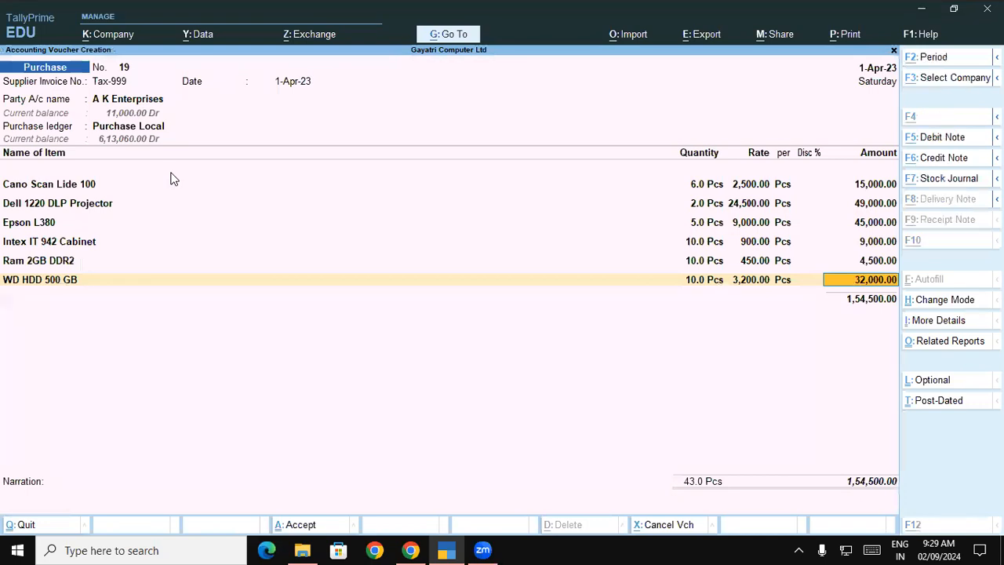
Review the scheme discount, packing charge and transportation charge terms of exercise 21 in the PDF.
key("alt+Tab")
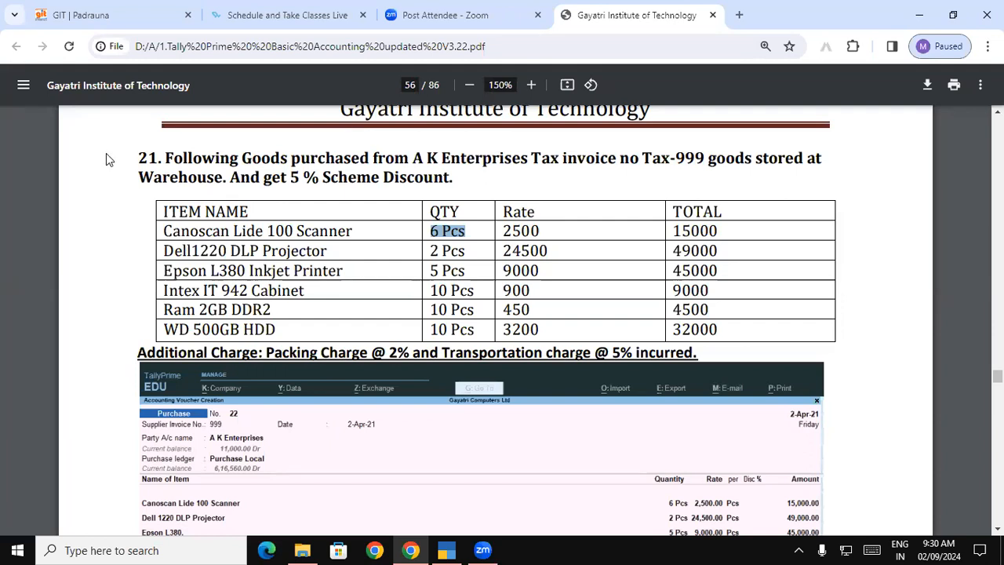
left_click_drag(306, 179, 268, 181)
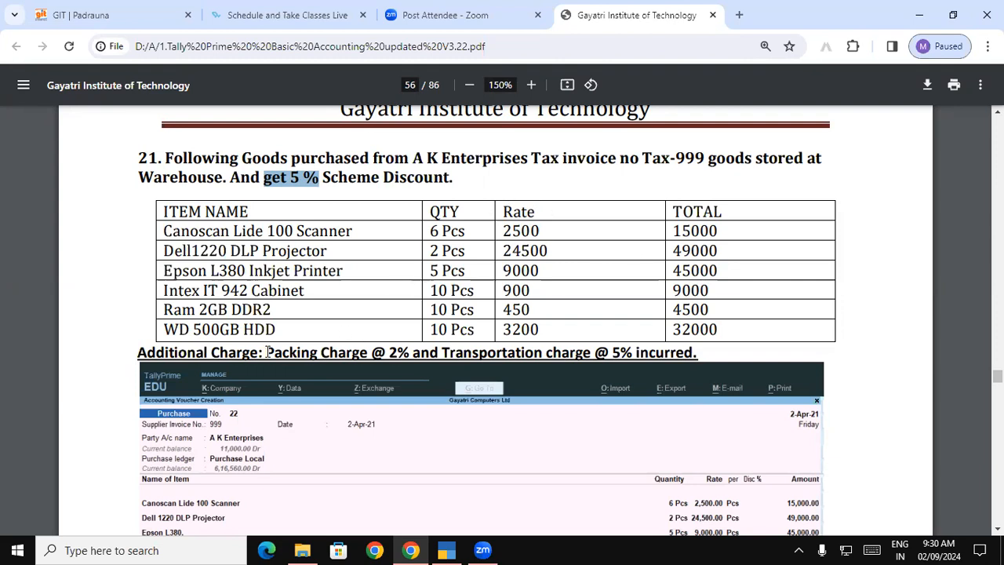
left_click_drag(267, 352, 367, 353)
left_click_drag(472, 352, 577, 352)
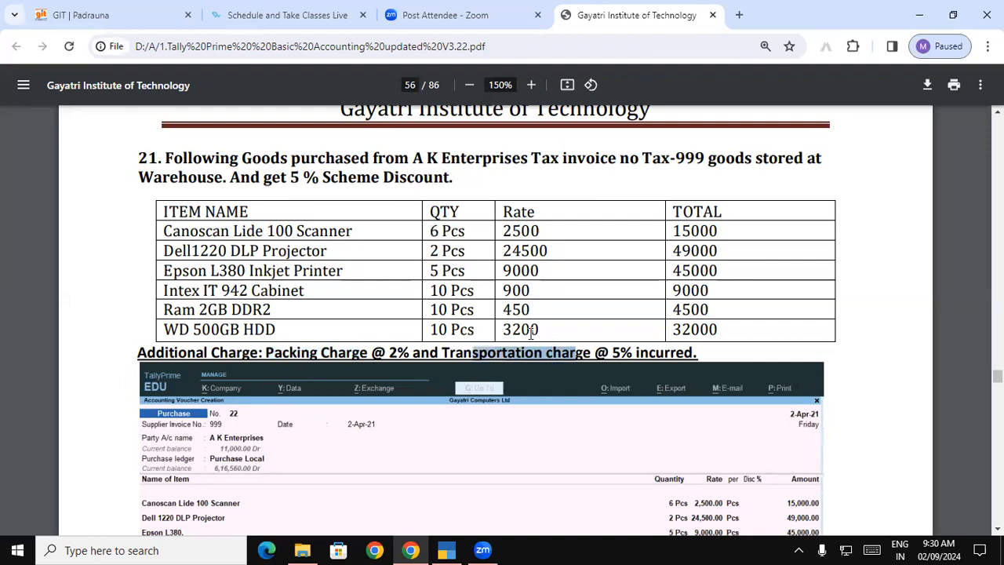
left_click(276, 352)
left_click_drag(276, 352, 355, 353)
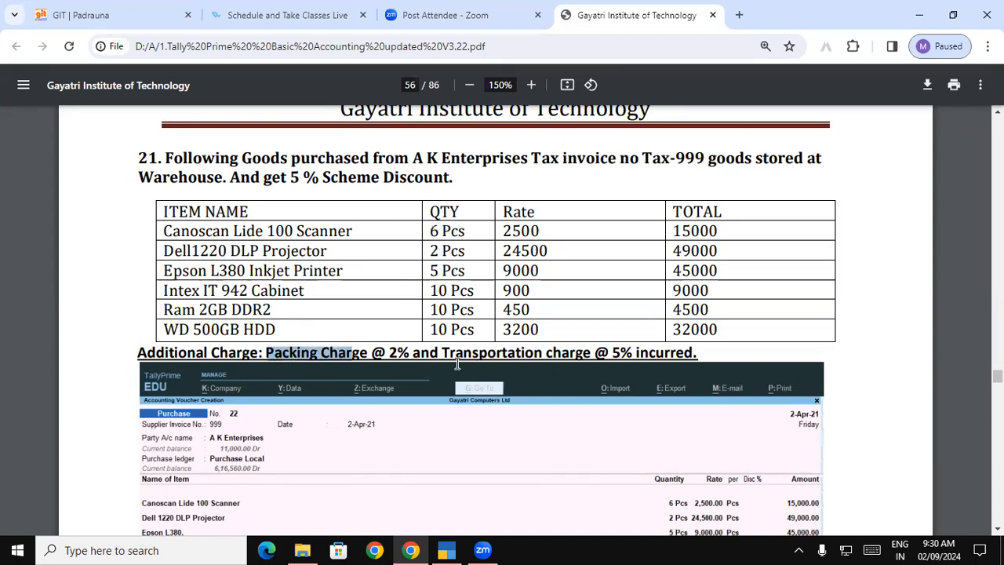
left_click_drag(444, 352, 584, 362)
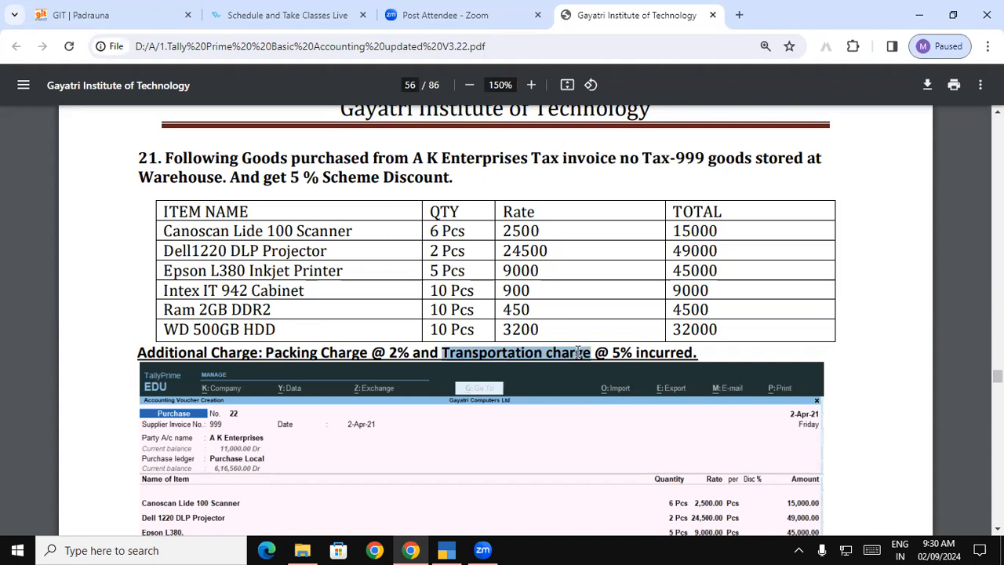
Return to TallyPrime, close the item list and add the Discount Received ledger at -5% below the items.
left_click(447, 548)
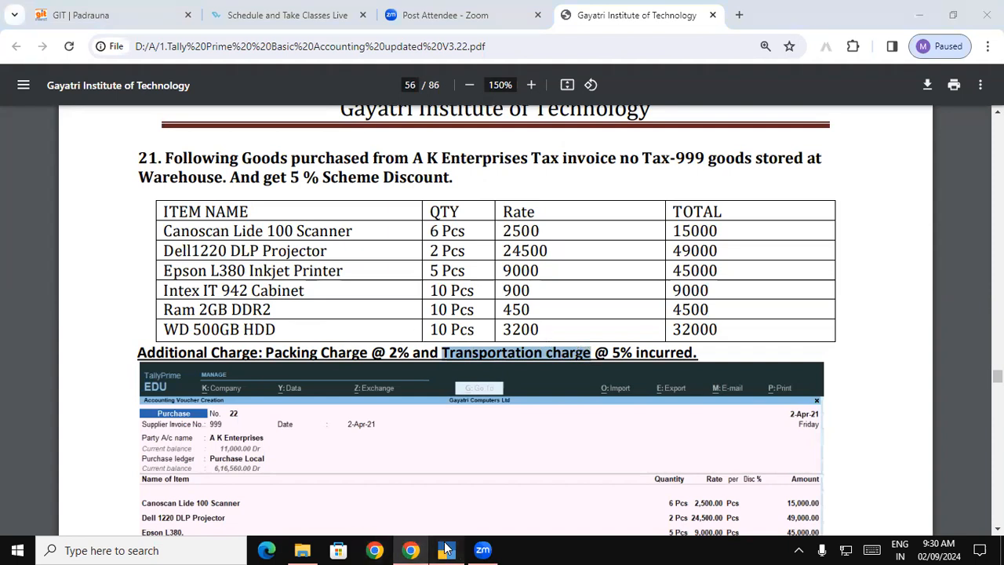
key("Return")
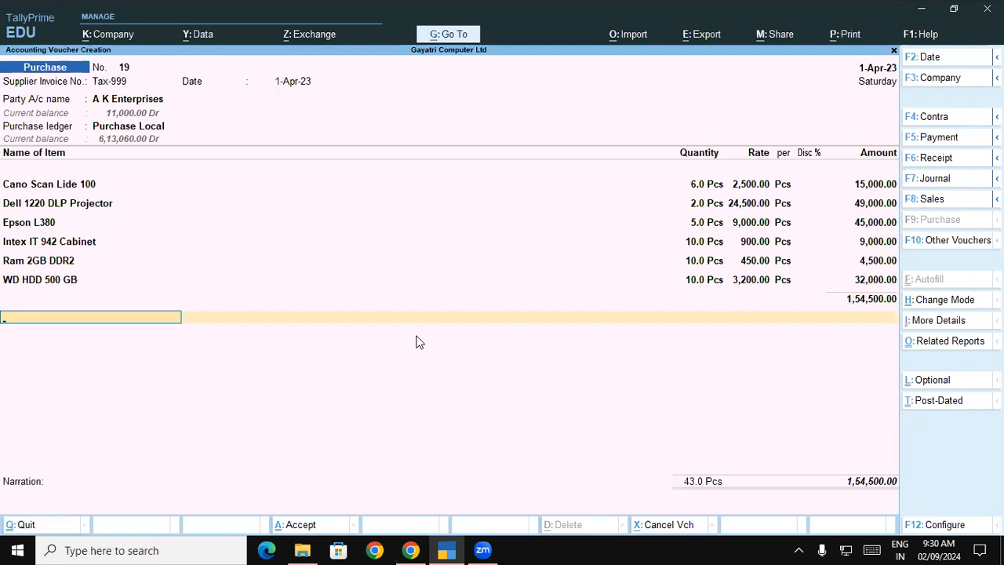
key("Return")
key("Down")
key("Down")
key("Down")
key("Return")
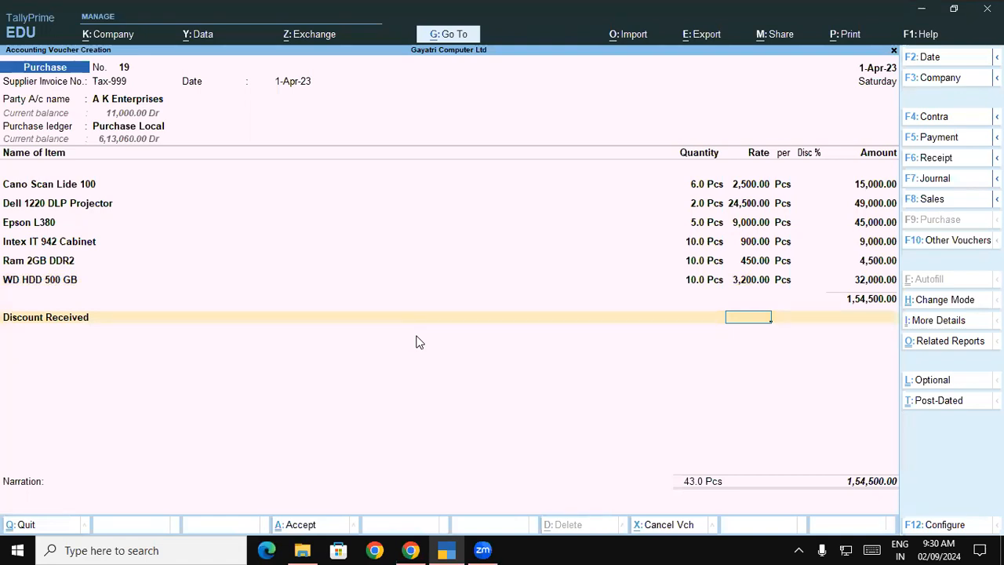
type("-5")
key("Return")
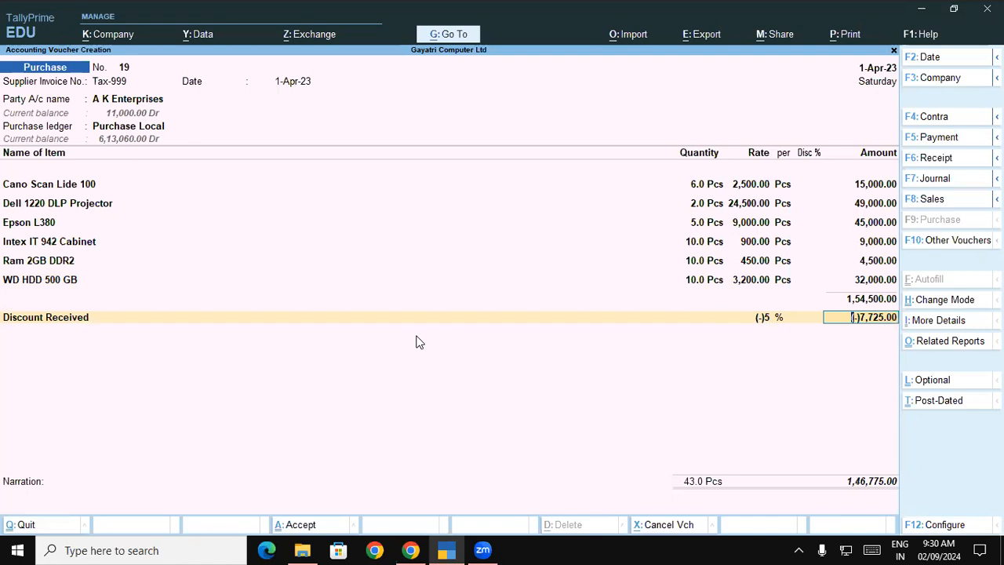
key("Return")
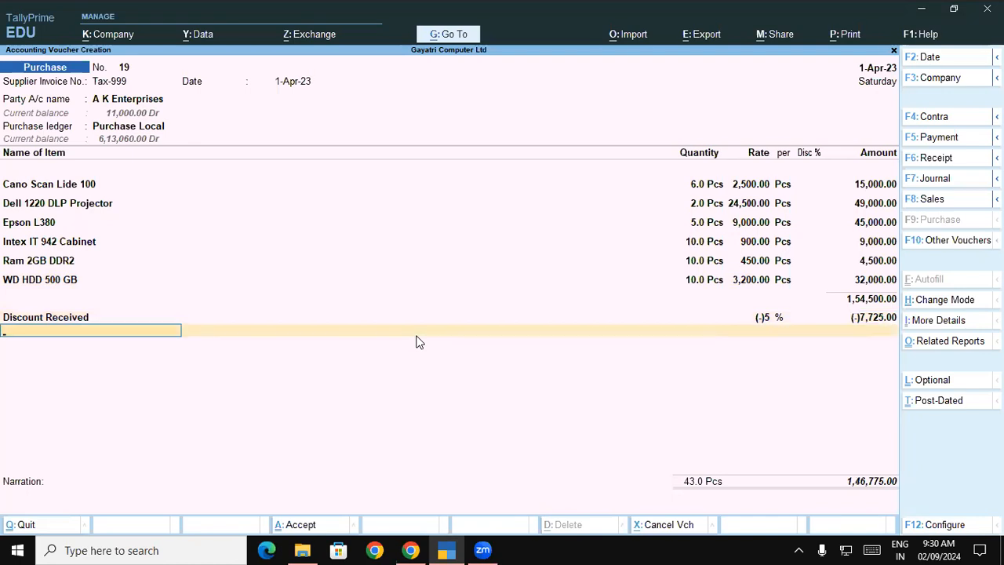
Add the Packing charge ledger below the discount at the 2% rate given in the PDF.
type("Pa")
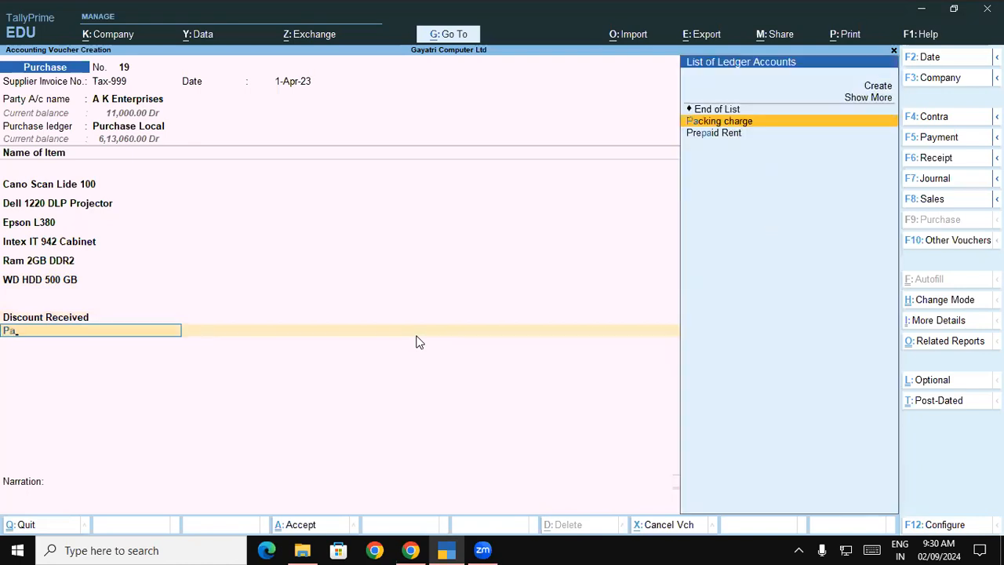
key("Return")
key("alt+Tab")
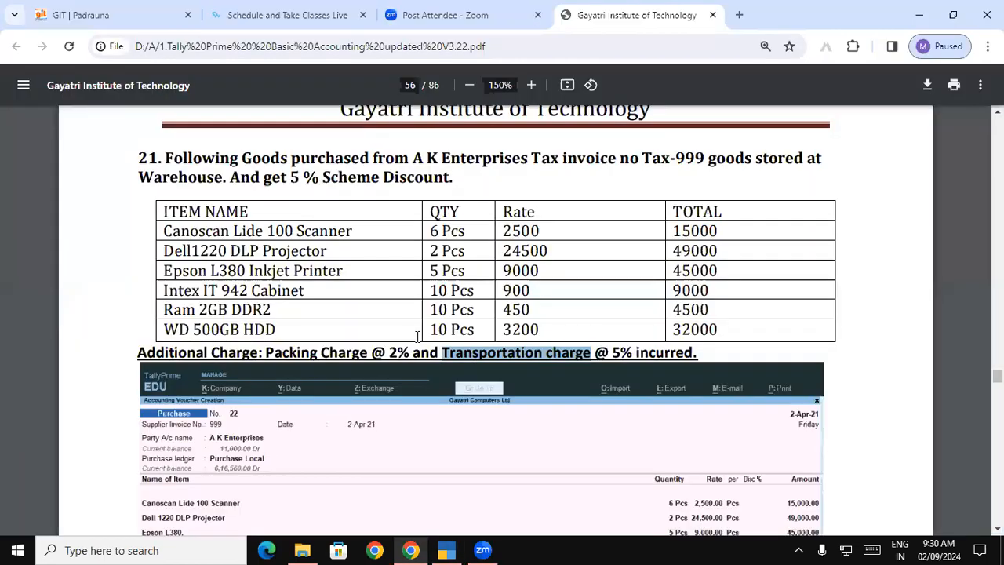
key("alt+Tab")
type("2")
key("Return")
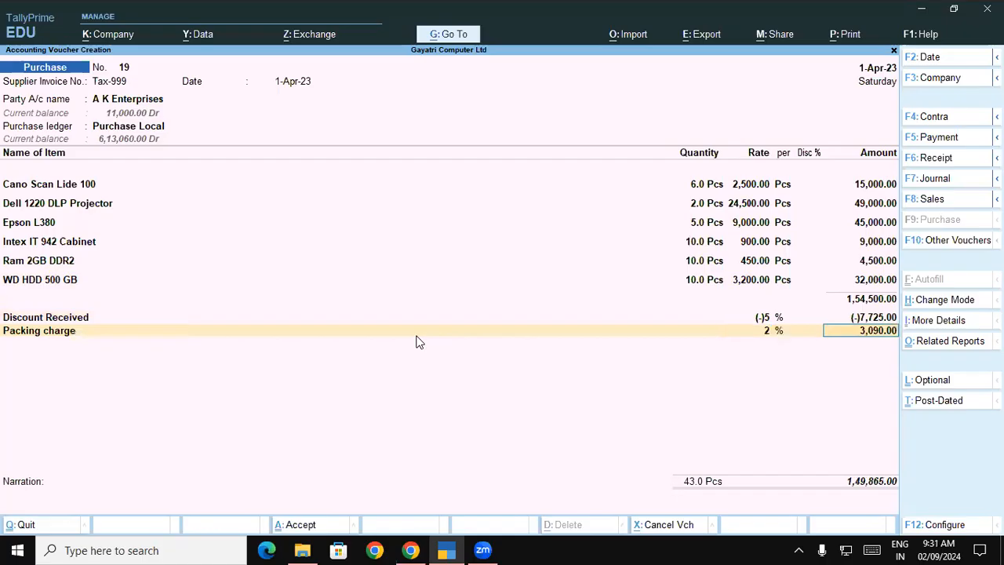
key("Return")
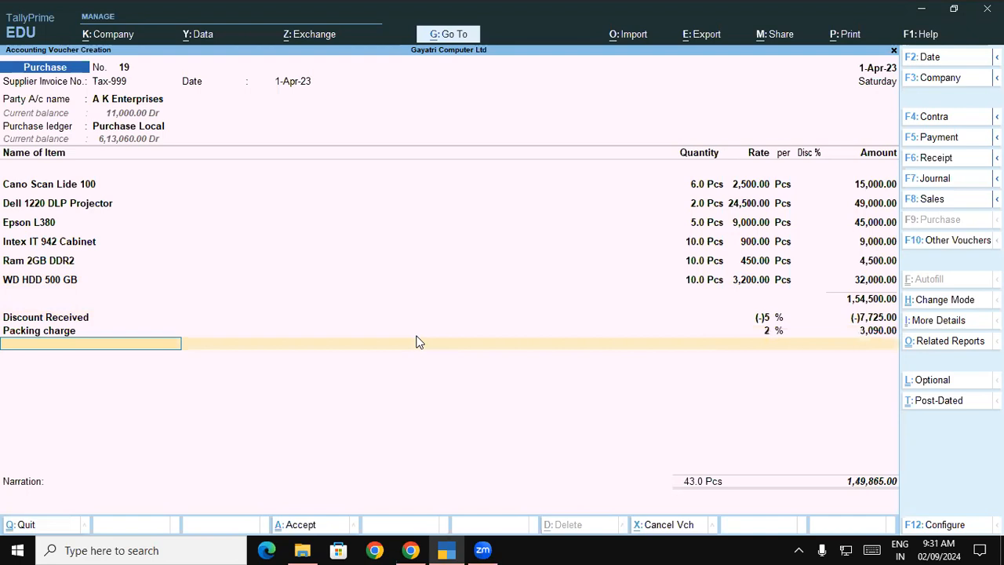
Check the next charge in the PDF and start a new ledger named Transportation charge under Indirect Expenses from within the voucher.
key("alt+Tab")
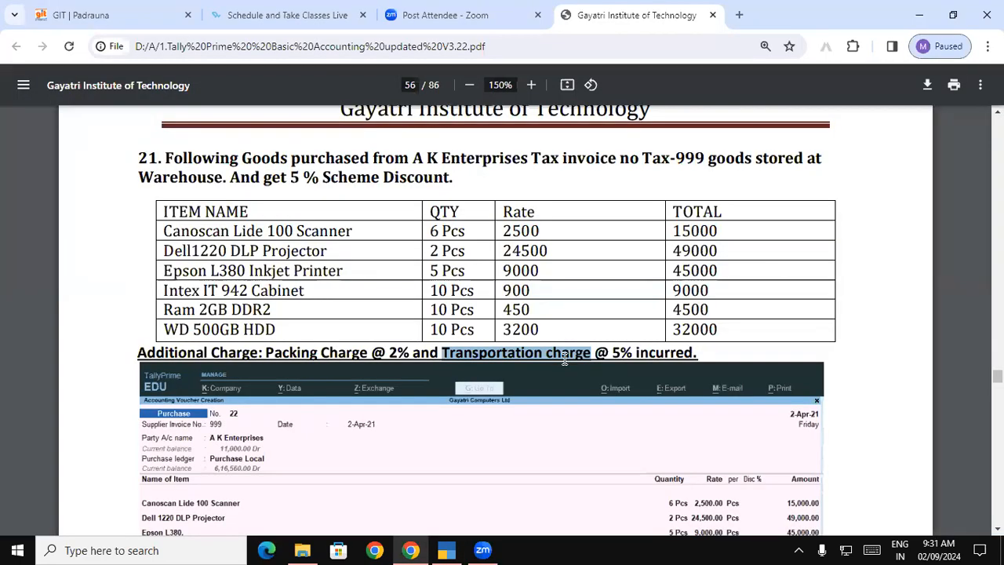
key("alt+Tab")
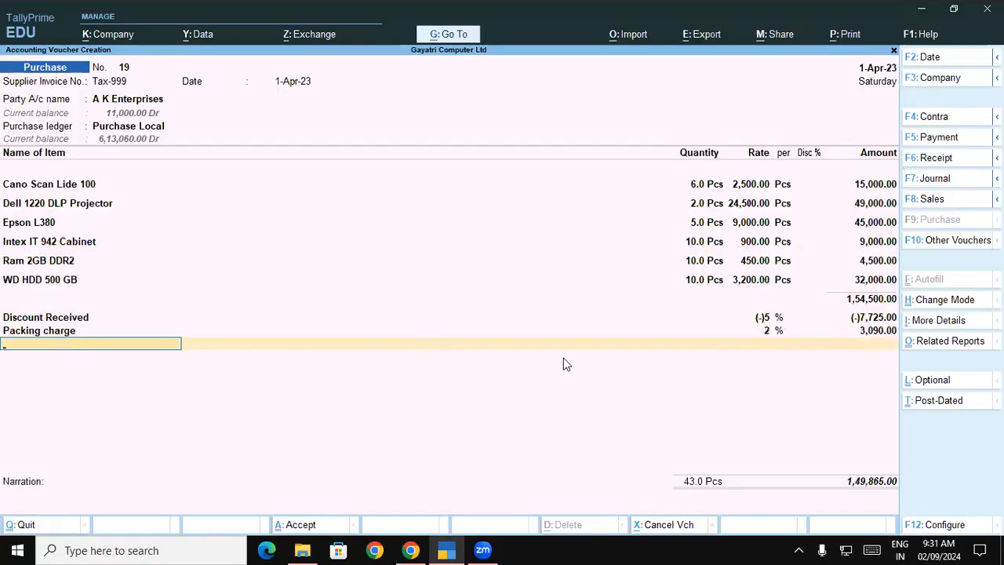
type("Tr")
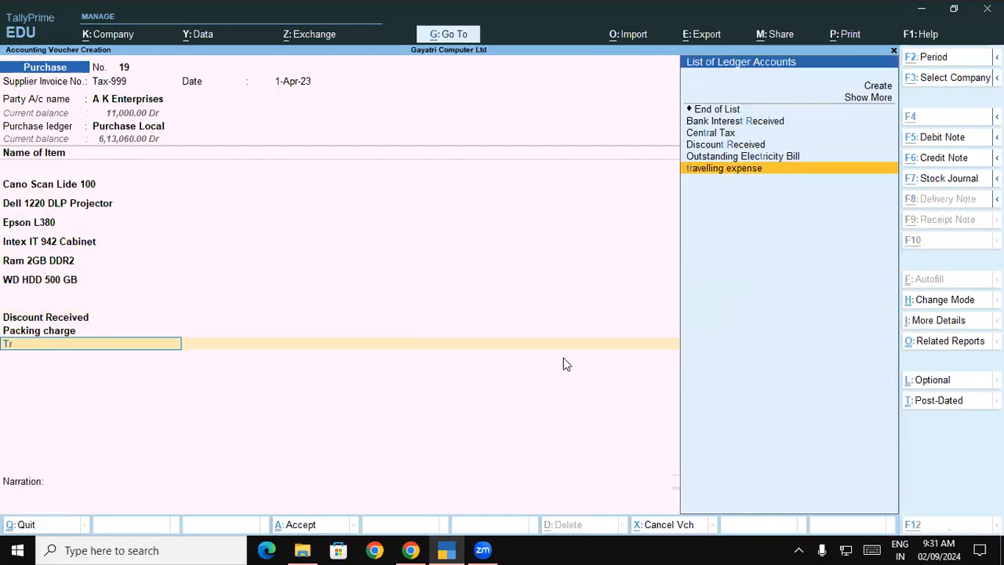
key("alt+c")
key("ctrl")
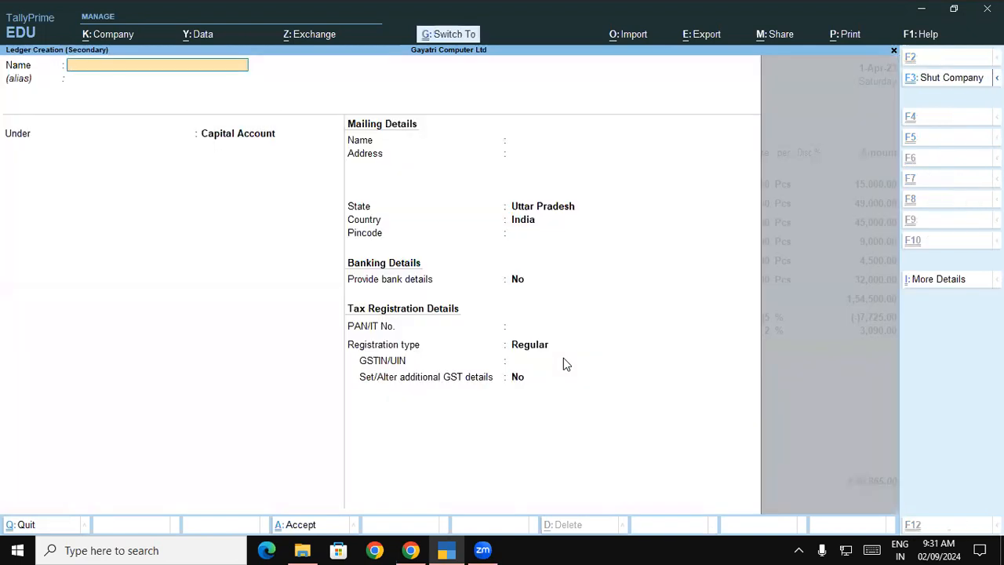
type("Transportation charge")
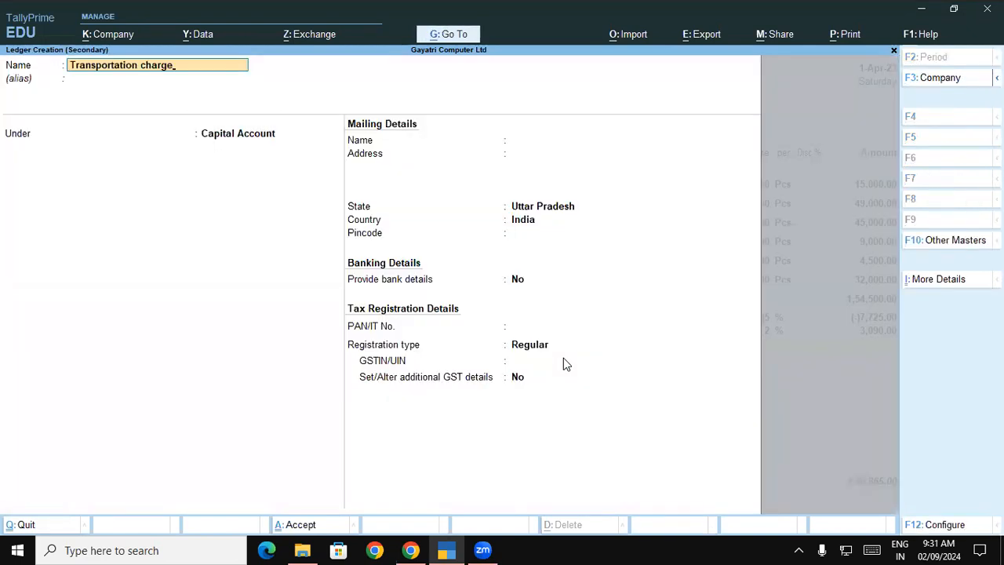
key("Return")
key("Return")
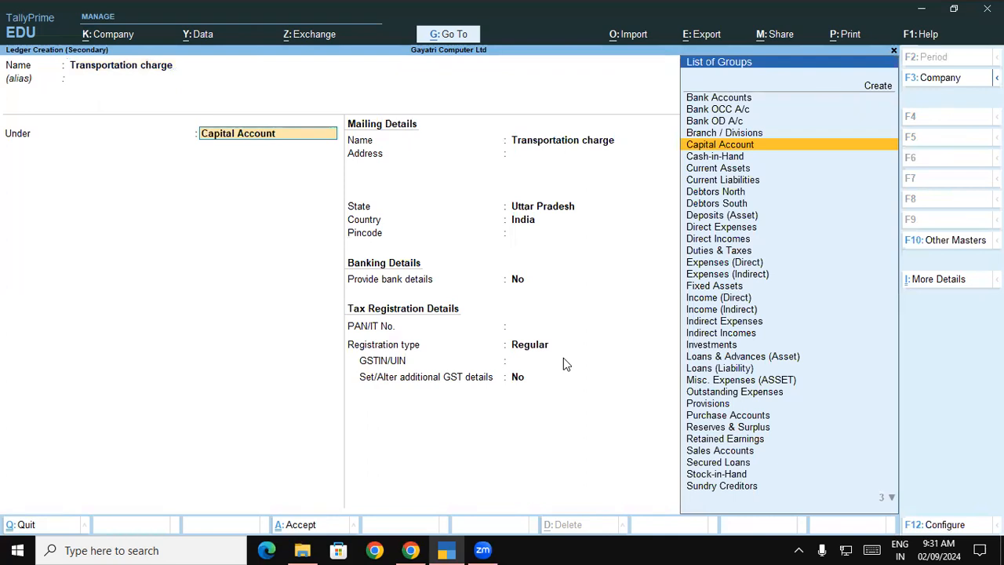
type("In")
key("Down")
key("Down")
key("Return")
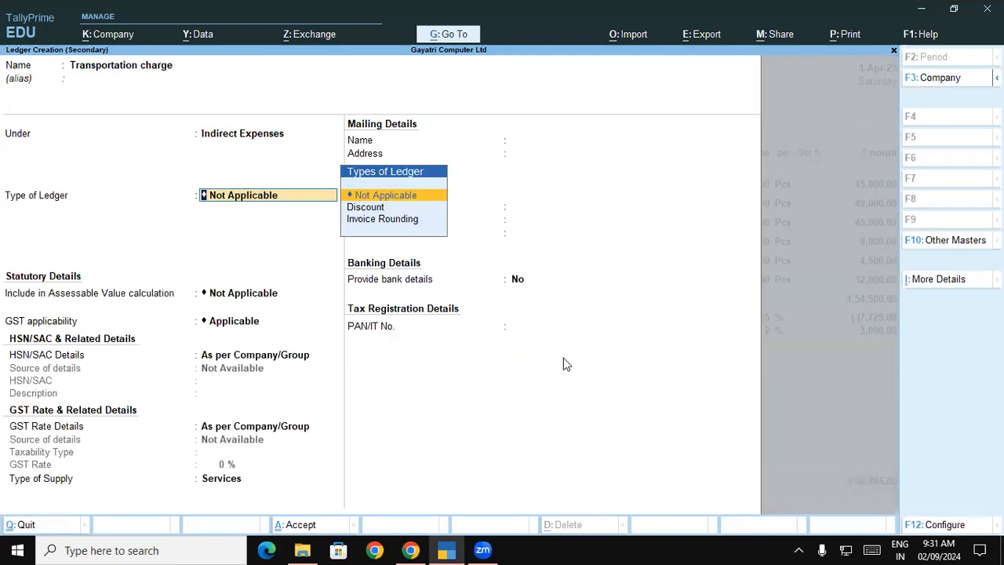
Include the Transportation charge ledger in the GST assessable value, appropriated to Goods and calculated Based on Value, and save the ledger.
key("Return")
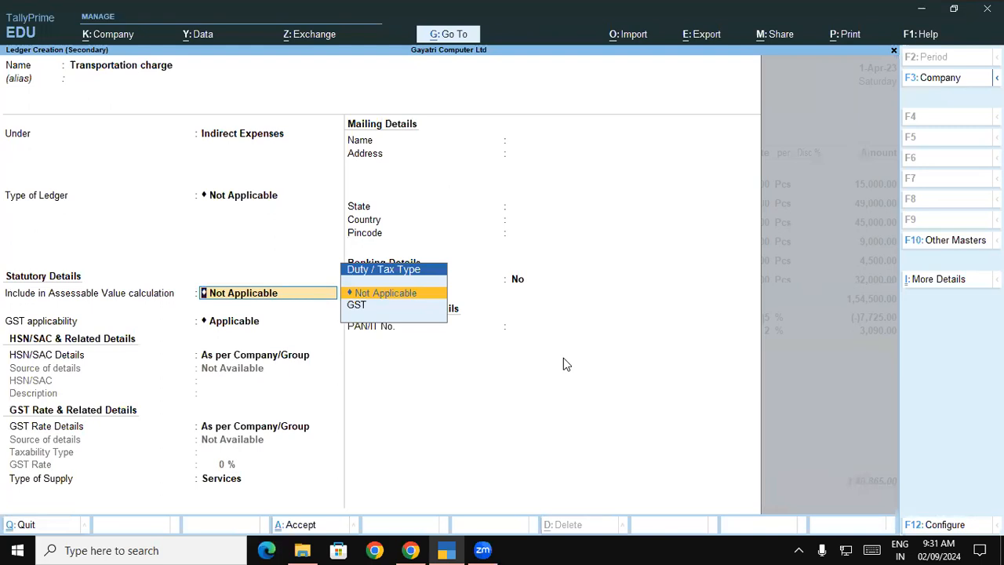
key("Down")
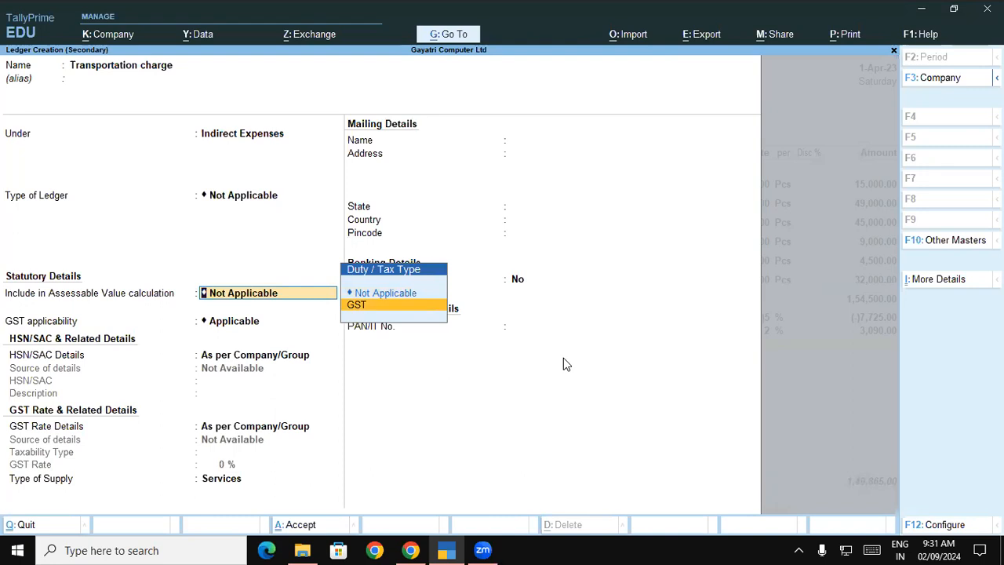
key("Return")
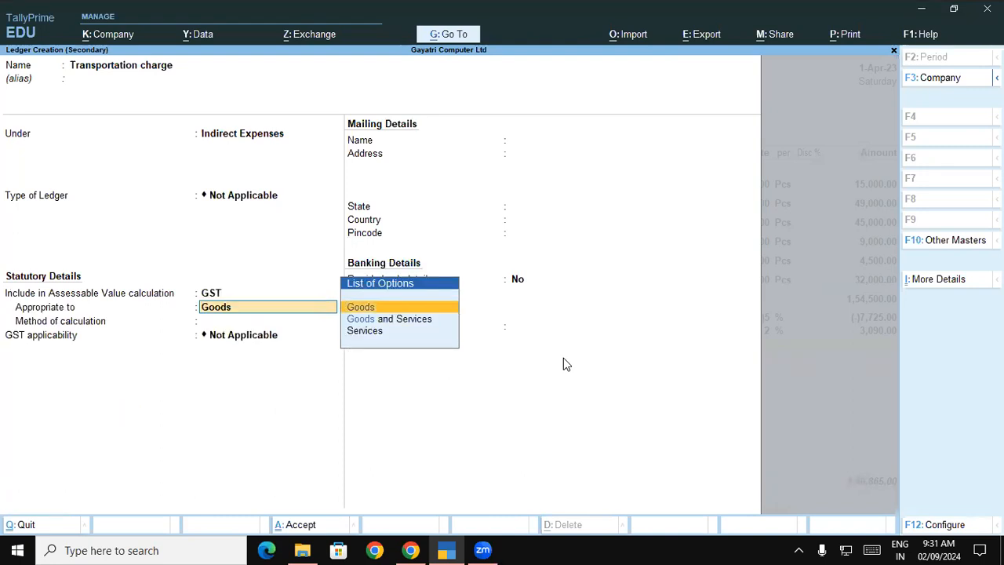
key("Return")
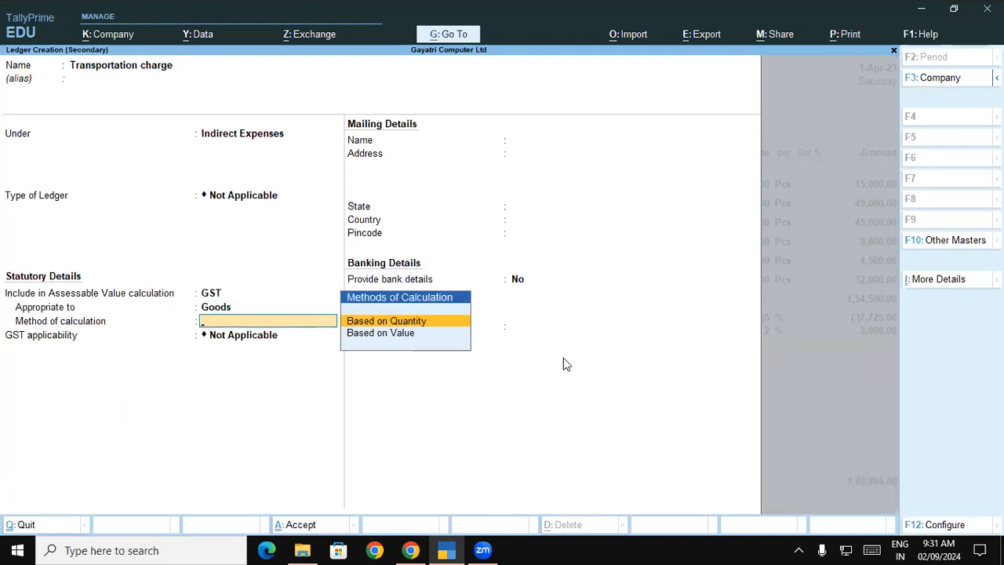
key("Down")
key("Return")
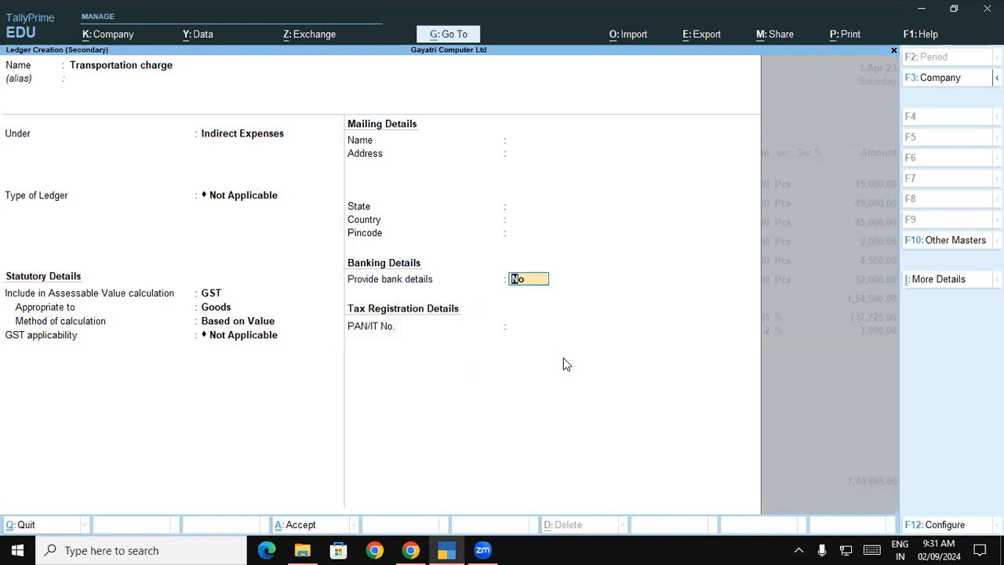
key("Return")
key("Return")
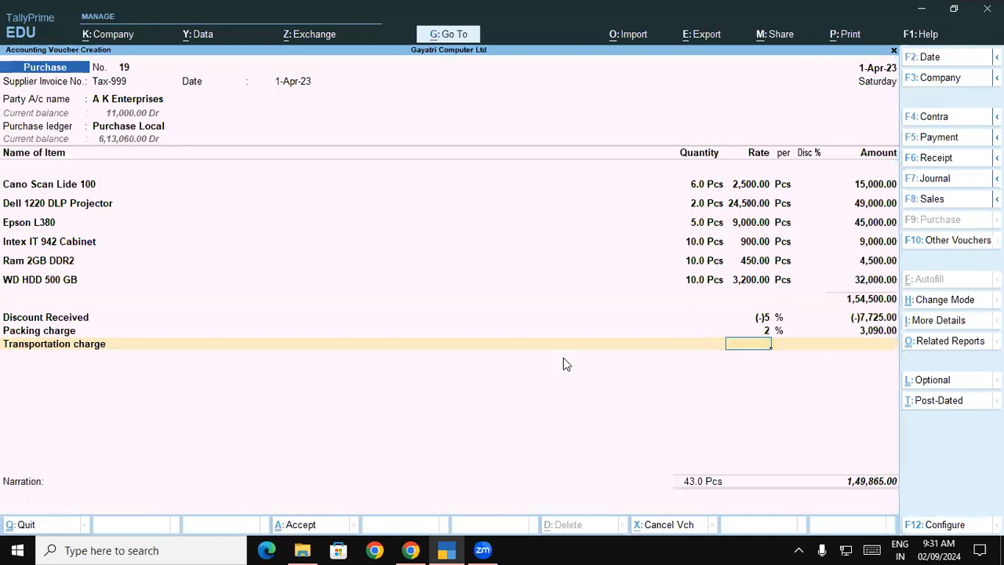
Set the Transportation charge rate to 5% in the purchase voucher.
type("5")
key("Return")
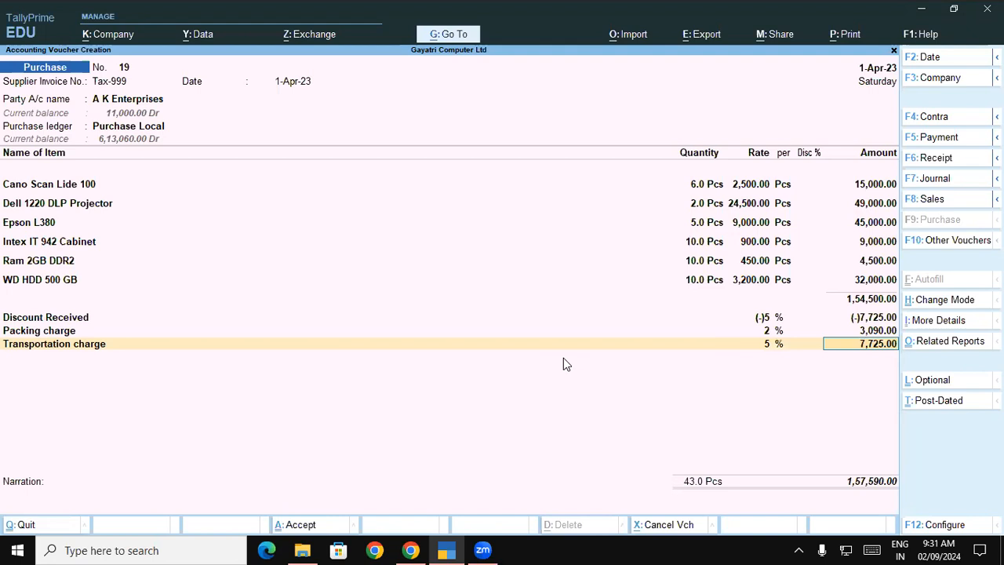
key("Return")
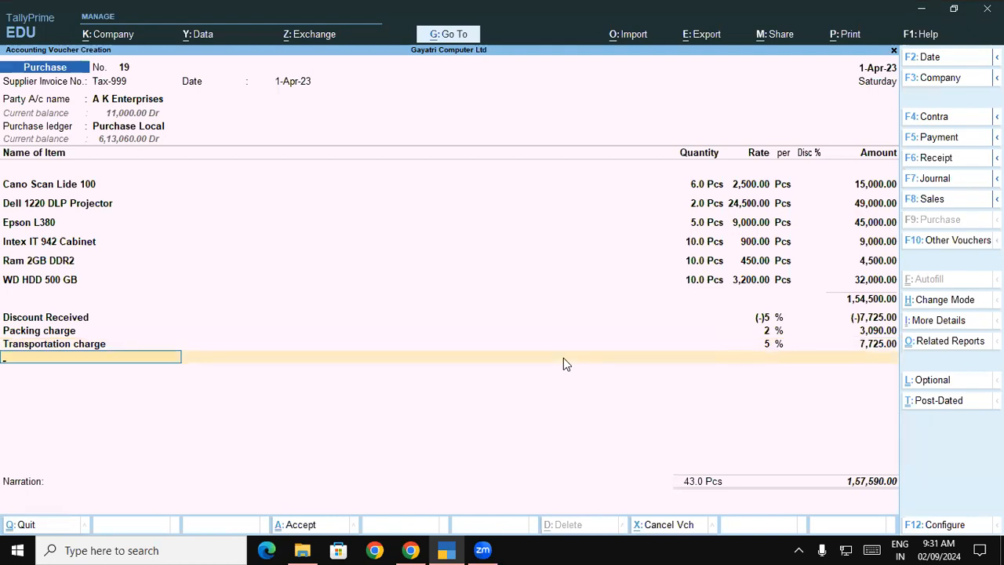
Add the Central Tax, State Tax and Round of ledgers below the Transportation charge line.
type("ce")
key("Return")
key("Return")
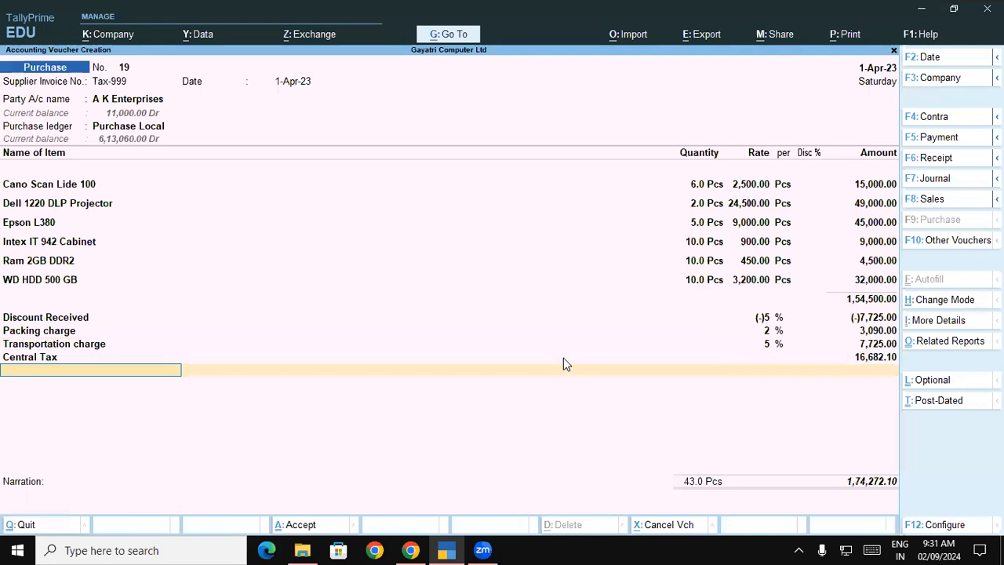
type("St")
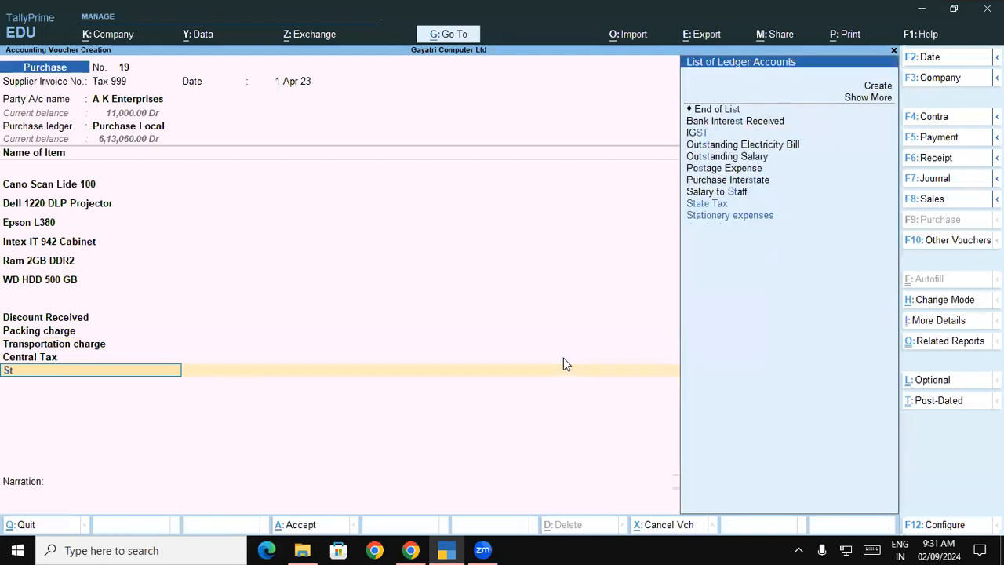
key("Return")
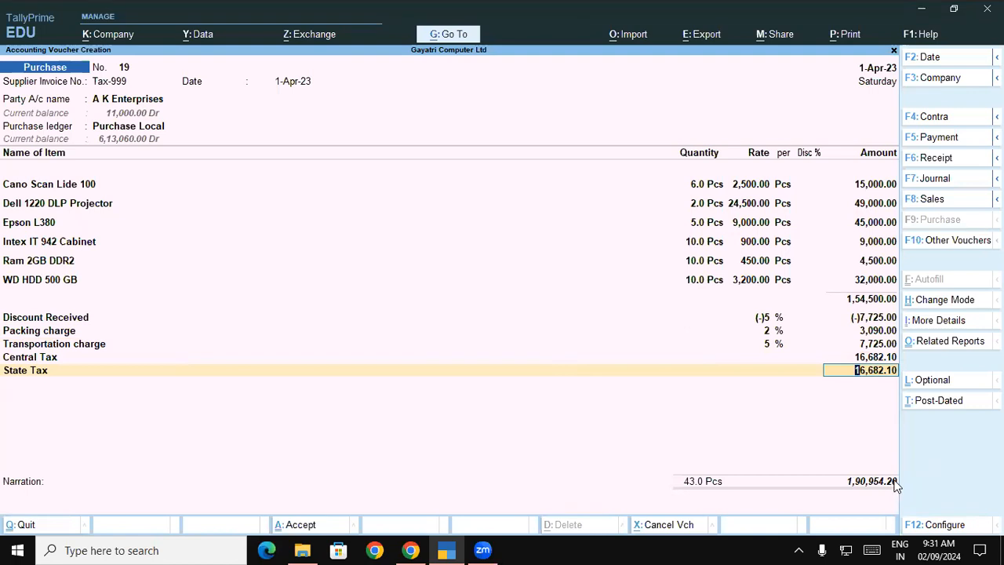
key("Return")
type("R")
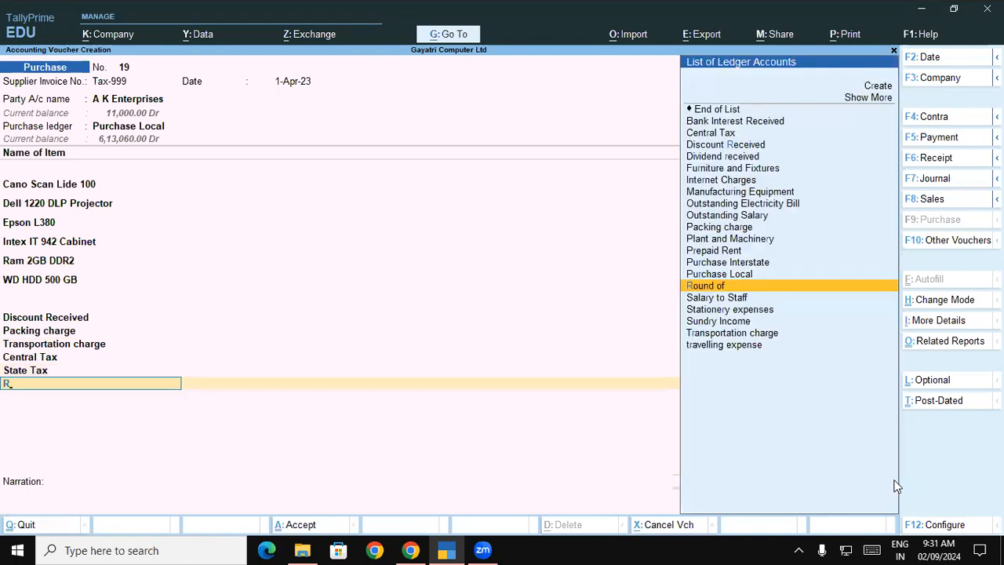
key("Return")
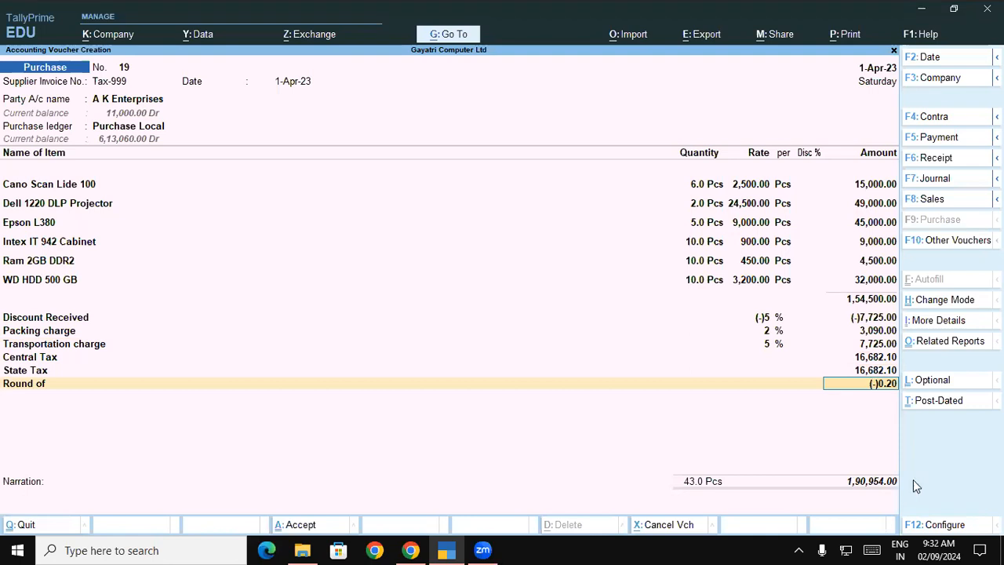
Examine the Central Tax amount against the item subtotal, discount and charge lines, marking them with the screen pen and clearing the marks.
left_click(808, 540)
mouse_move(861, 355)
left_mouse_down()
mouse_move(844, 358)
mouse_move(911, 354)
mouse_move(911, 337)
mouse_move(886, 342)
left_mouse_up()
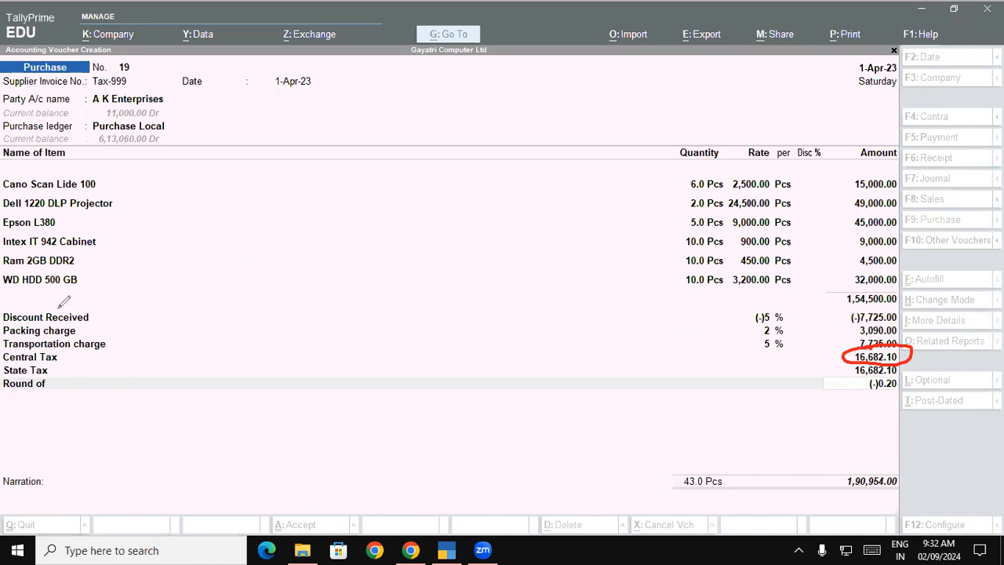
mouse_move(89, 320)
left_mouse_down()
mouse_move(78, 333)
mouse_move(111, 345)
left_mouse_up()
mouse_move(865, 287)
left_mouse_down()
mouse_move(841, 291)
mouse_move(853, 306)
mouse_move(901, 301)
mouse_move(900, 284)
mouse_move(849, 295)
left_mouse_up()
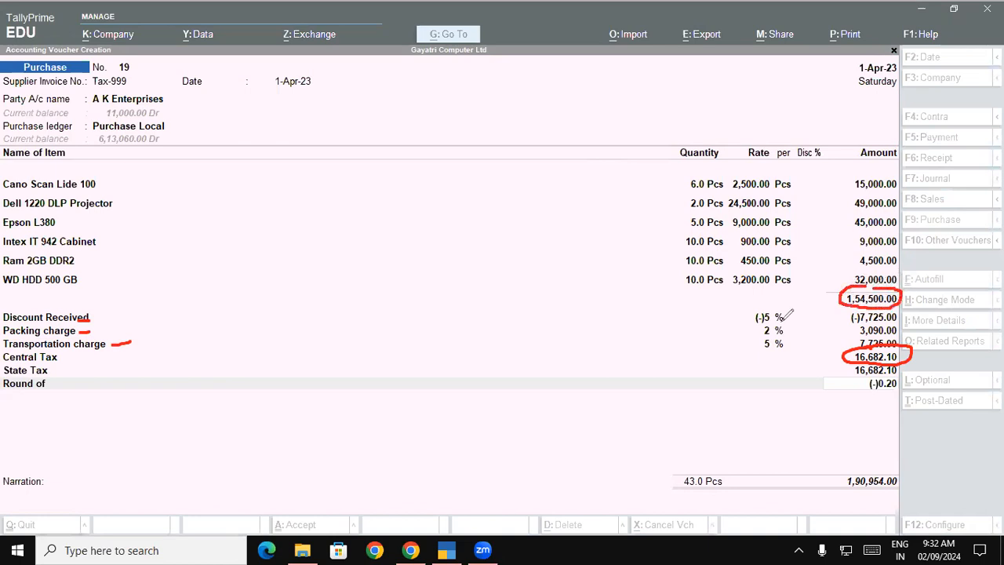
mouse_move(784, 306)
left_mouse_down()
mouse_move(755, 309)
mouse_move(762, 318)
mouse_move(790, 310)
left_mouse_up()
mouse_move(95, 318)
left_mouse_down()
mouse_move(135, 342)
mouse_move(112, 346)
left_mouse_up()
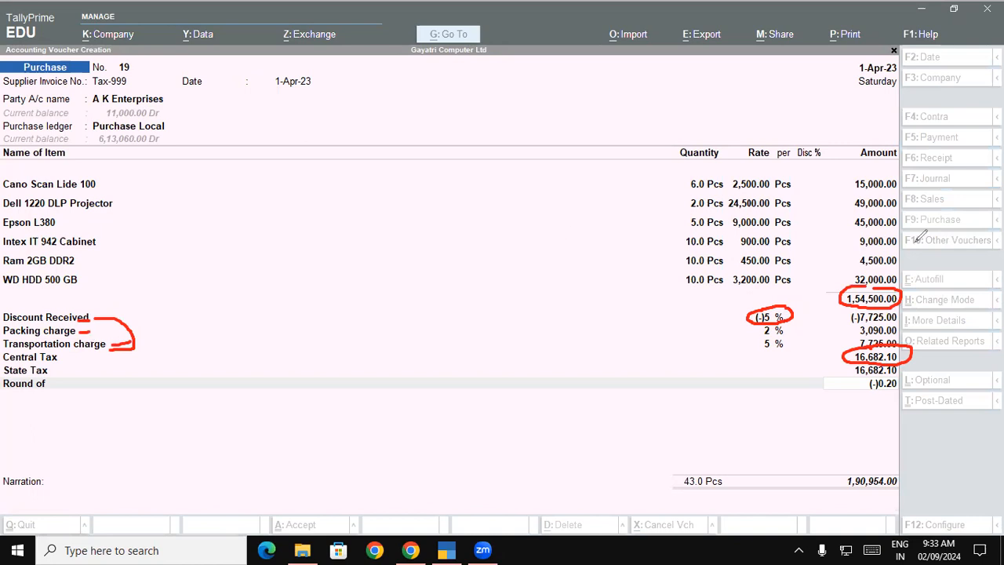
key("e")
left_click_drag(796, 354, 847, 358)
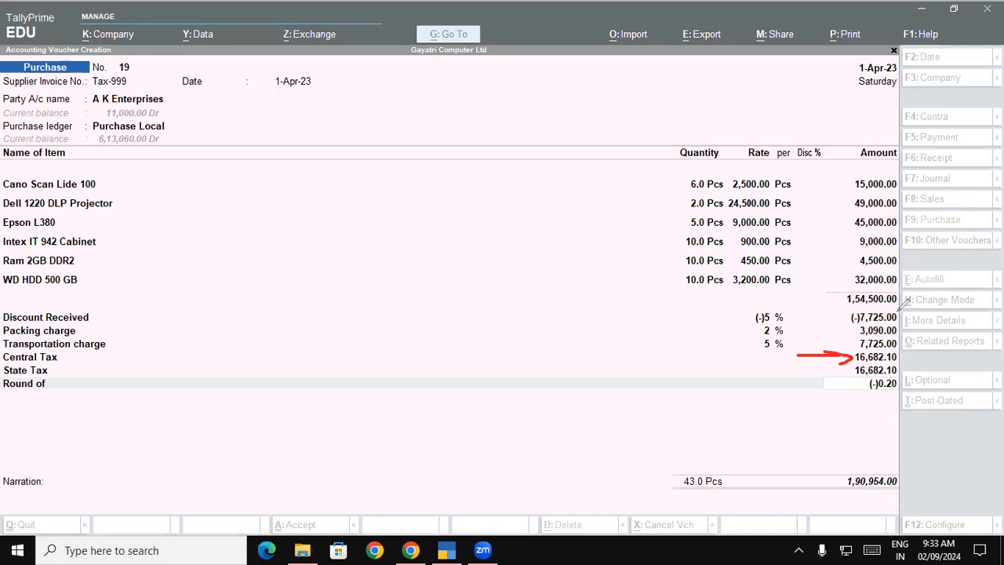
key("Escape")
Open the Transportation charge ledger from the voucher, review its GST assessable value settings and accept it without changes.
left_click(59, 341)
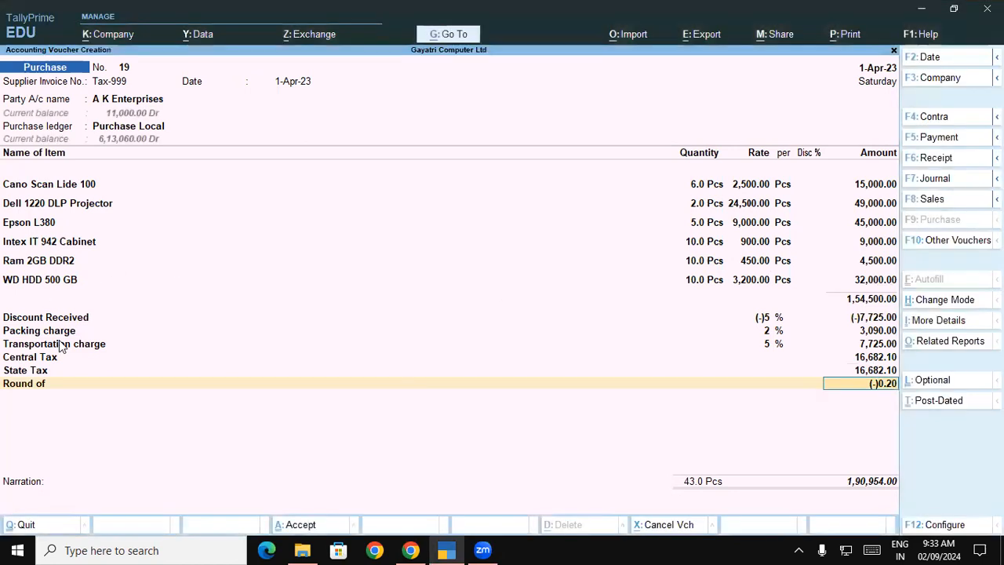
left_click(49, 320)
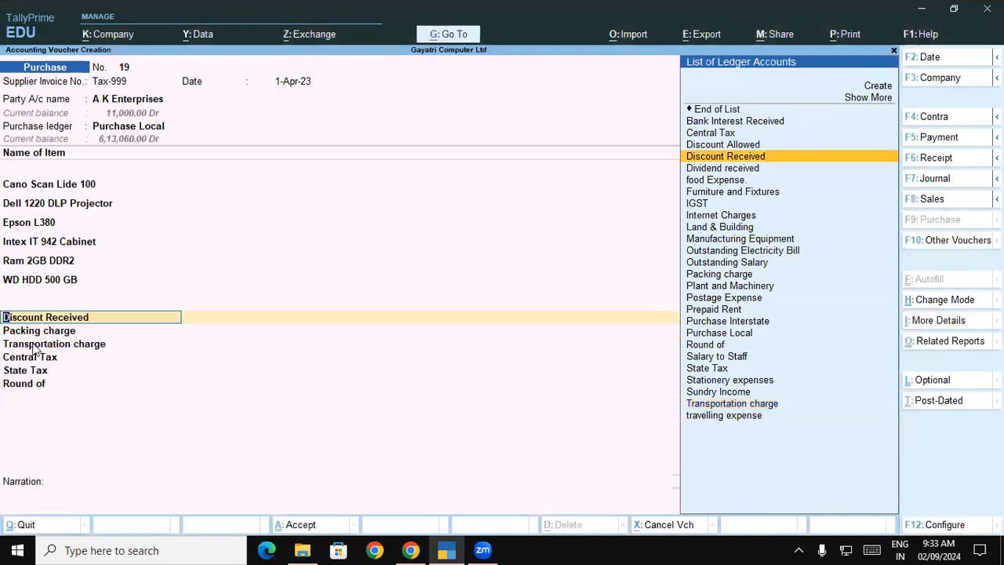
left_click(52, 343)
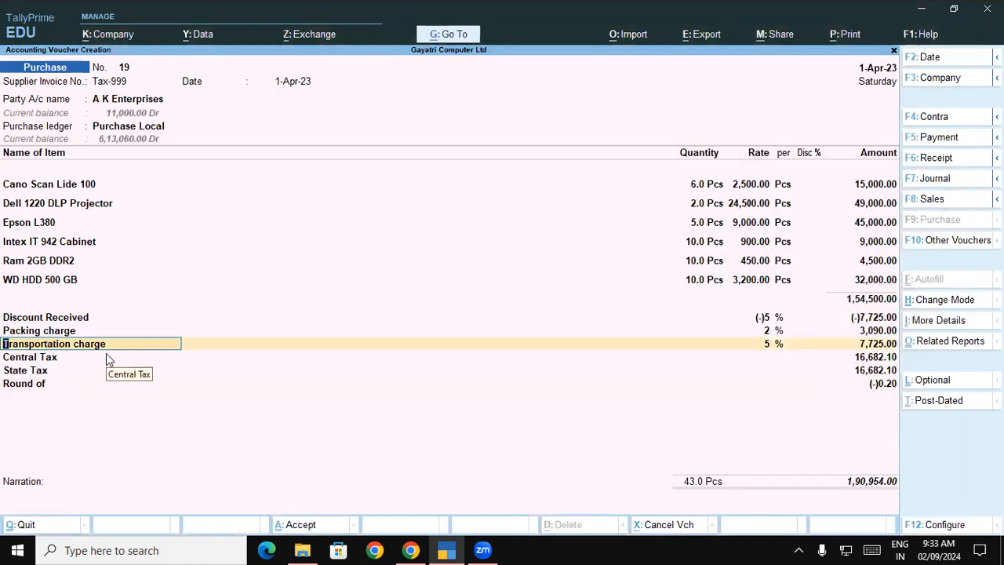
key("ctrl")
key("ctrl+Return")
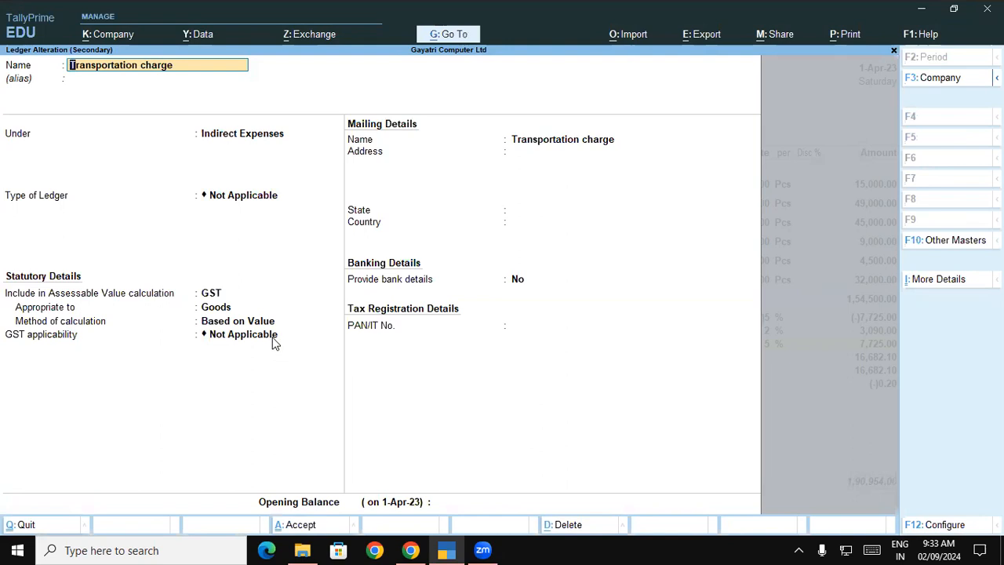
key("ctrl")
key("ctrl+a")
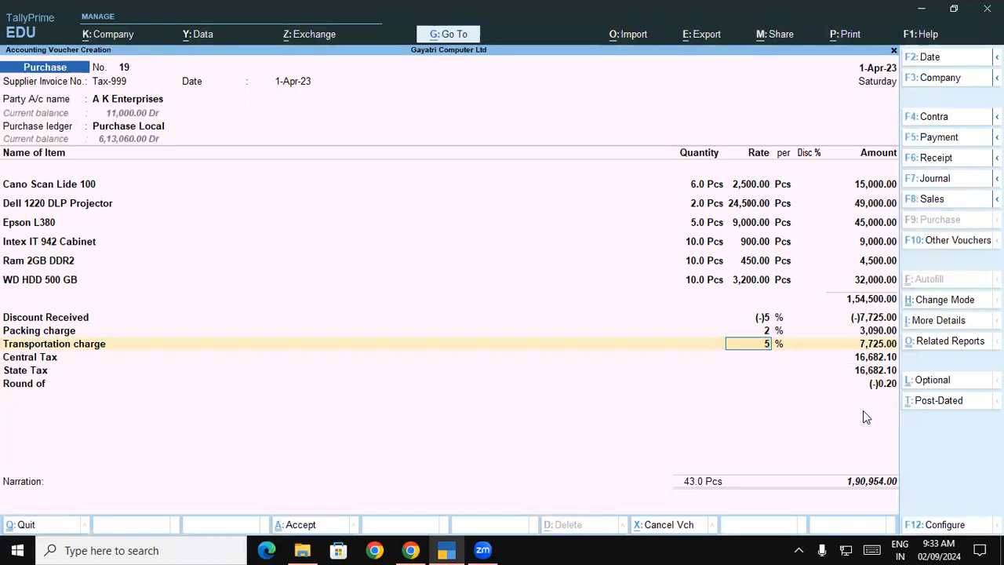
Pass through the transportation and tax lines and save the A K Enterprises purchase voucher.
key("Return")
key("Return")
key("Return")
key("Return")
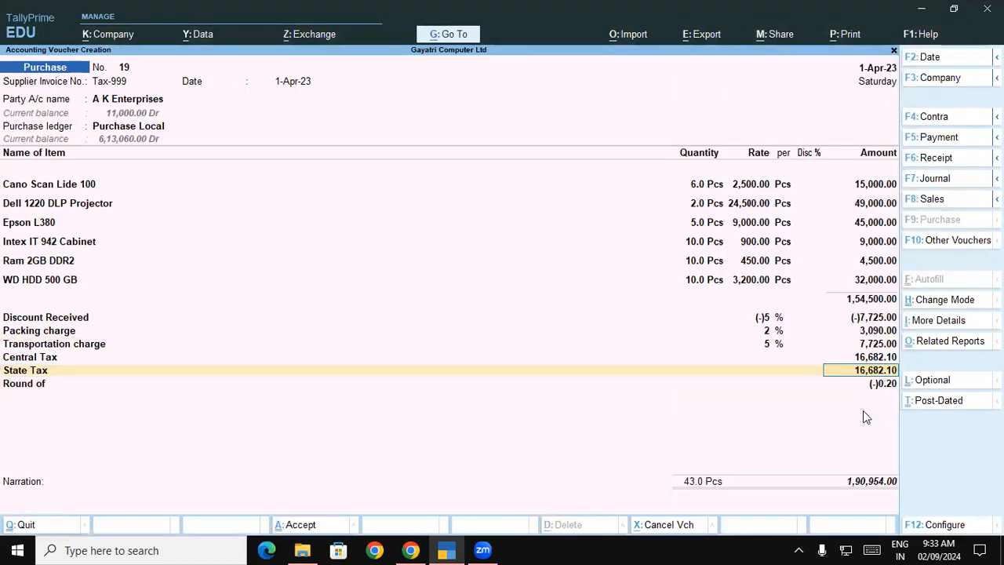
key("ctrl")
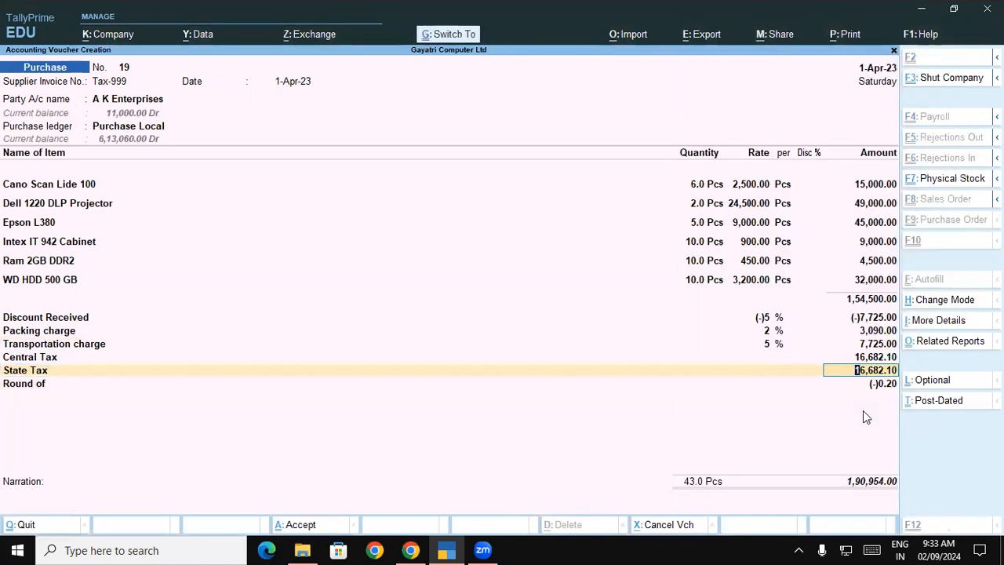
key("ctrl+a")
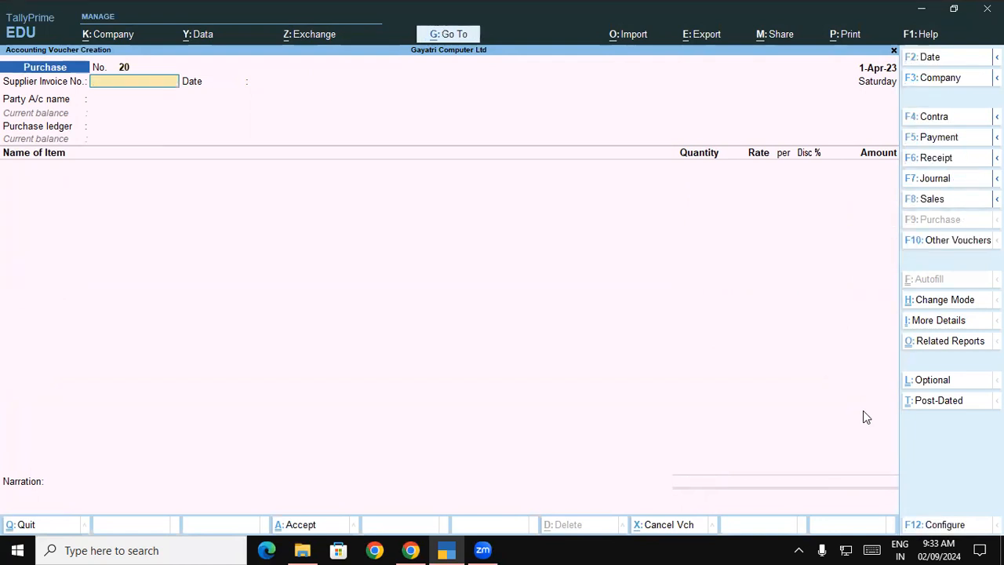
Reopen the saved A K Enterprises purchase, mark its item subtotal, discount and charge amounts for review, and accept it unchanged.
key("Page_Up")
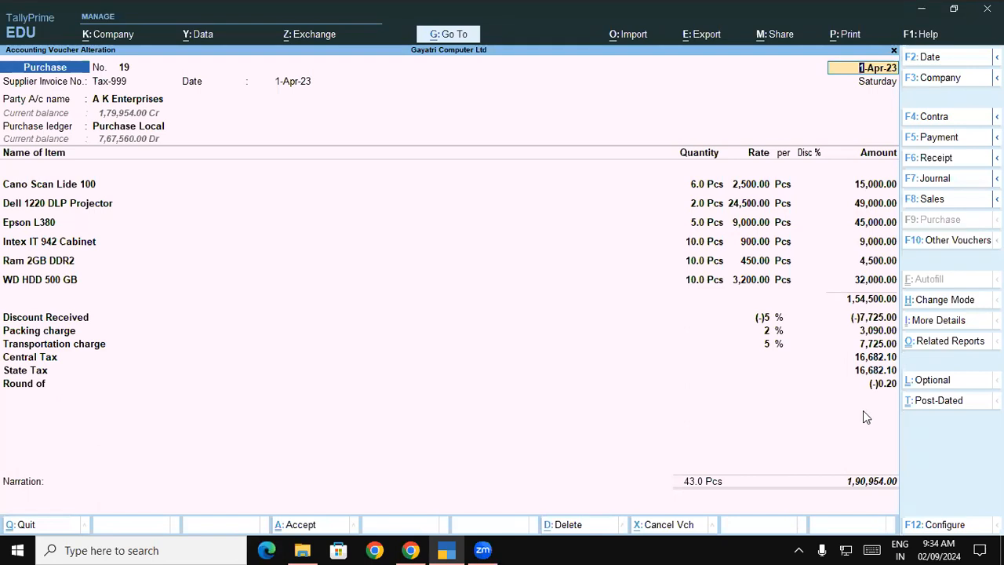
mouse_move(869, 284)
left_mouse_down()
mouse_move(842, 292)
mouse_move(857, 309)
mouse_move(894, 310)
mouse_move(902, 287)
mouse_move(869, 277)
mouse_move(872, 328)
mouse_move(903, 315)
mouse_move(872, 310)
left_mouse_up()
mouse_move(854, 351)
left_mouse_down()
mouse_move(825, 334)
mouse_move(842, 296)
mouse_move(841, 312)
left_mouse_up()
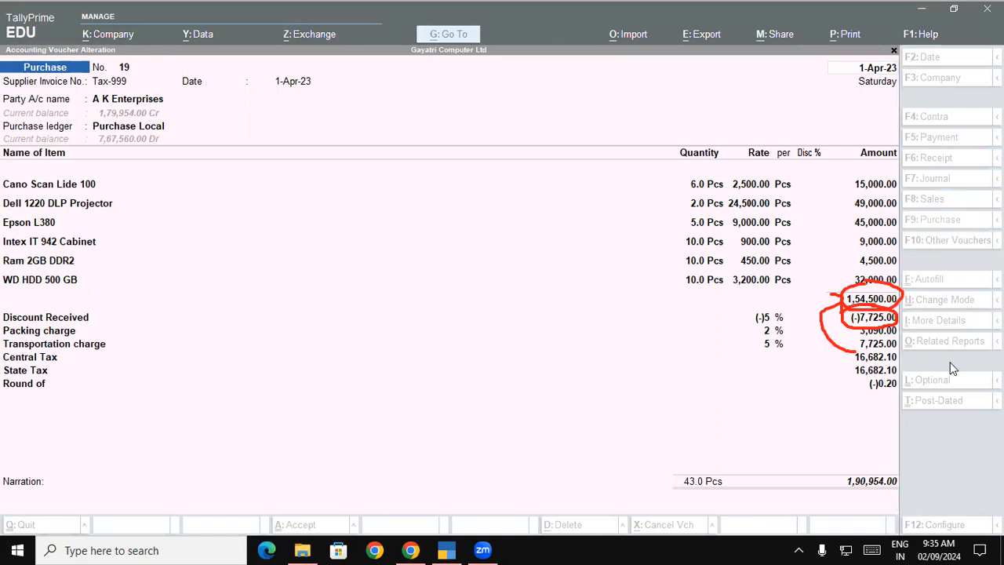
left_click(830, 426)
key("ctrl")
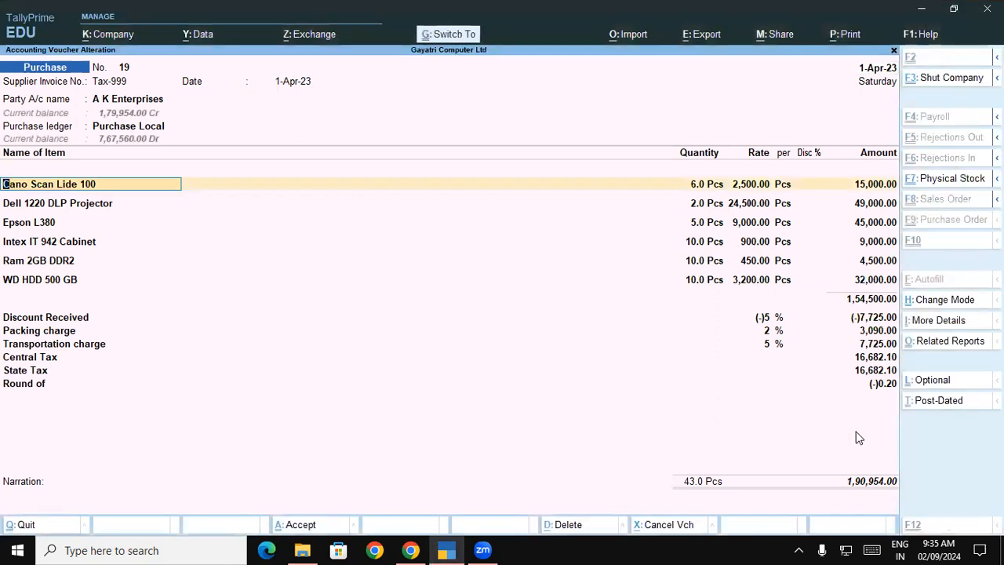
key("ctrl+a")
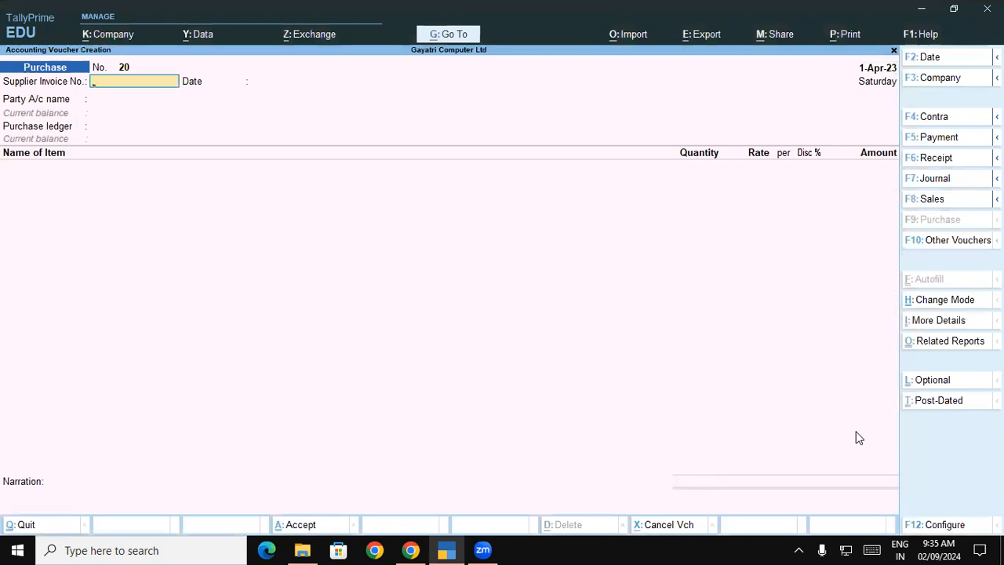
Reopen the A K Enterprises purchase voucher twice more for checking, accepting it without changes each time.
key("Page_Up")
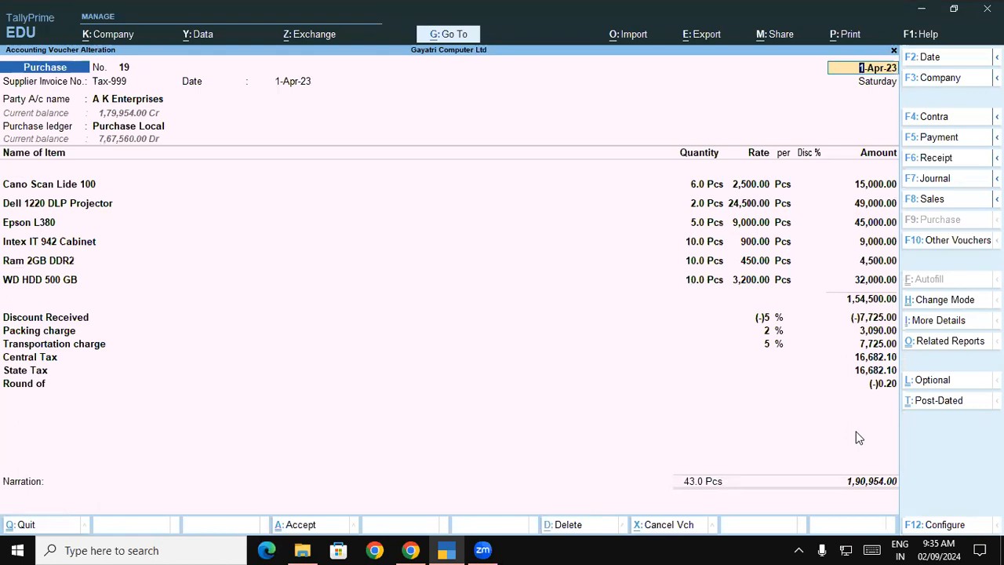
key("ctrl")
key("ctrl+a")
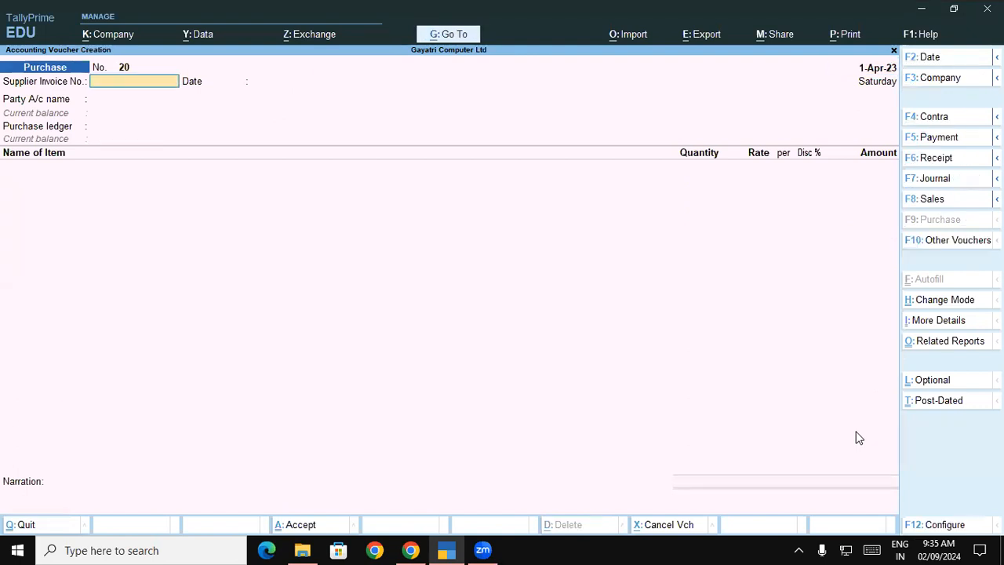
key("Page_Up")
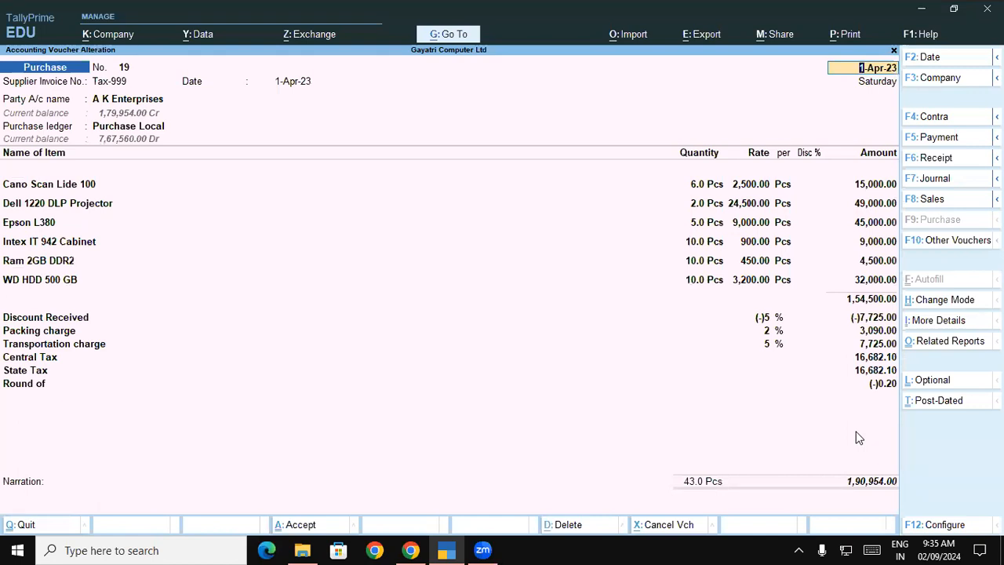
key("ctrl+a")
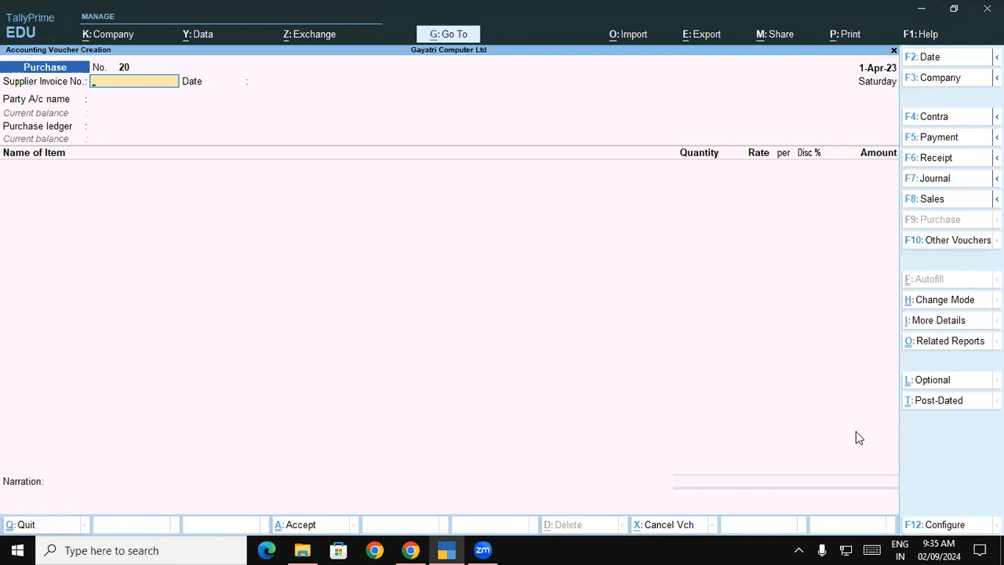
Browse back through the earlier purchase vouchers to No. 12, the Brother Industries Ltd purchase.
key("Page_Up")
key("Page_Up")
key("Page_Up")
key("Page_Up")
key("Page_Up")
key("Page_Up")
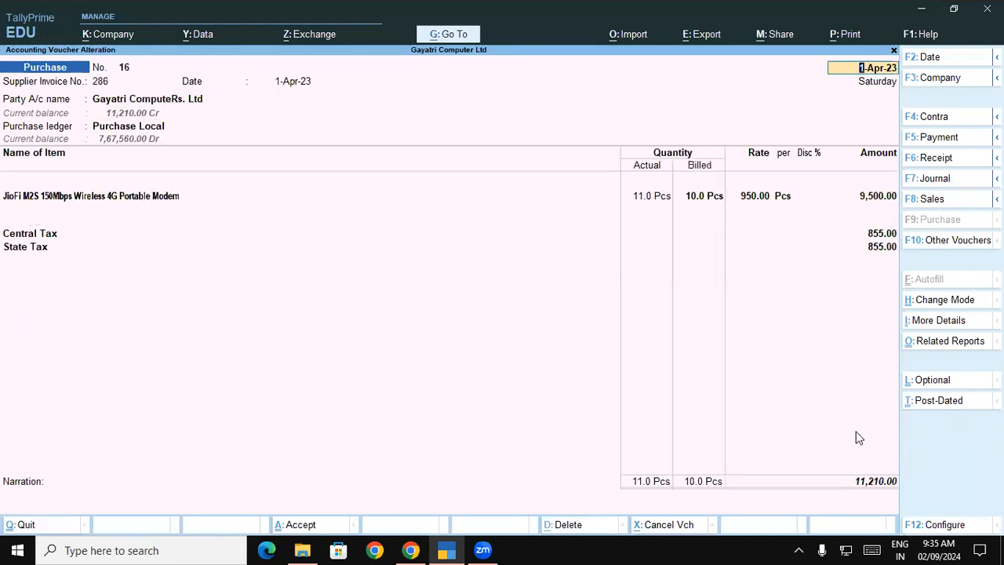
key("Page_Up")
key("Page_Up")
key("Page_Up")
key("Page_Up")
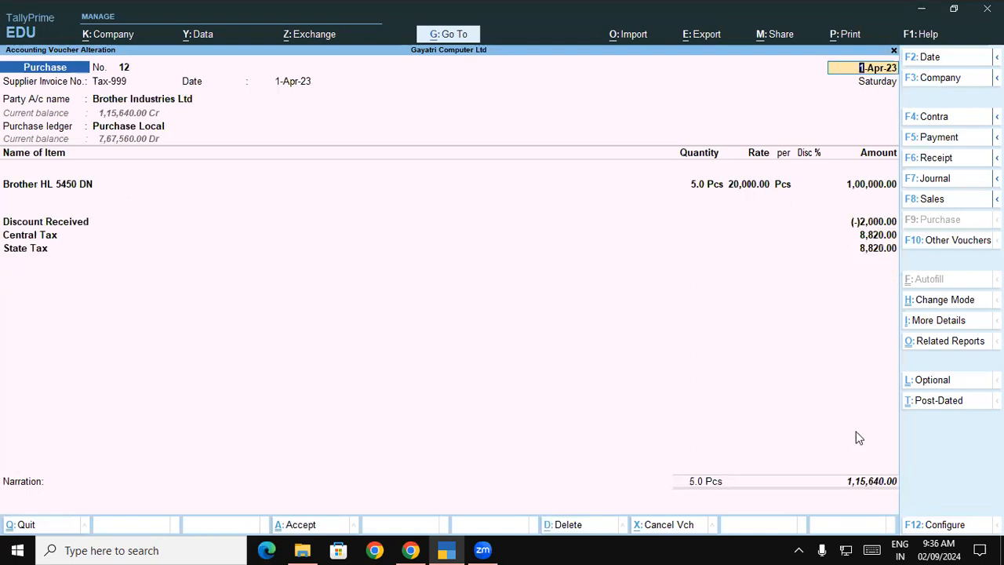
Page forward through the saved purchase vouchers until a blank purchase voucher No. 20 is open.
key("Page_Down")
key("Page_Down")
key("Page_Down")
key("Page_Down")
key("Page_Down")
key("Page_Down")
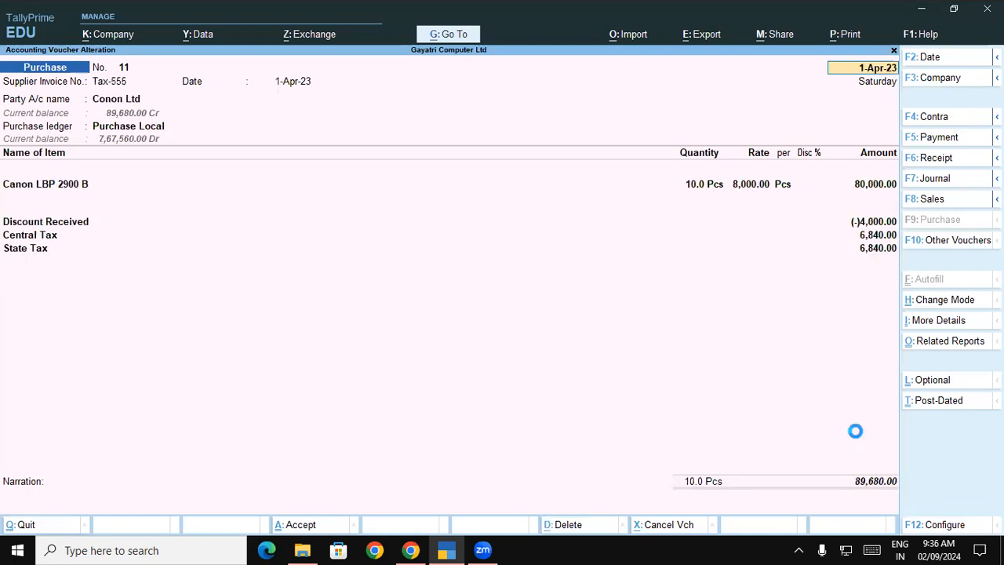
key("Page_Down")
key("Page_Down")
key("Page_Down")
key("Page_Down")
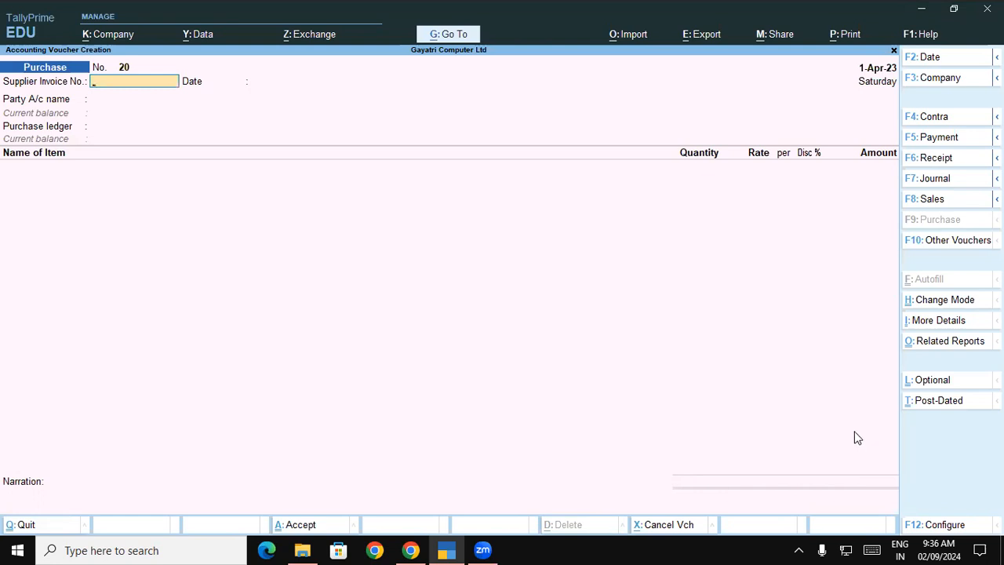
Switch to the course PDF in Chrome and go past exercise 21 to the "Purchase Of Asses (Using Purchase Voucher)" section.
left_click(410, 549)
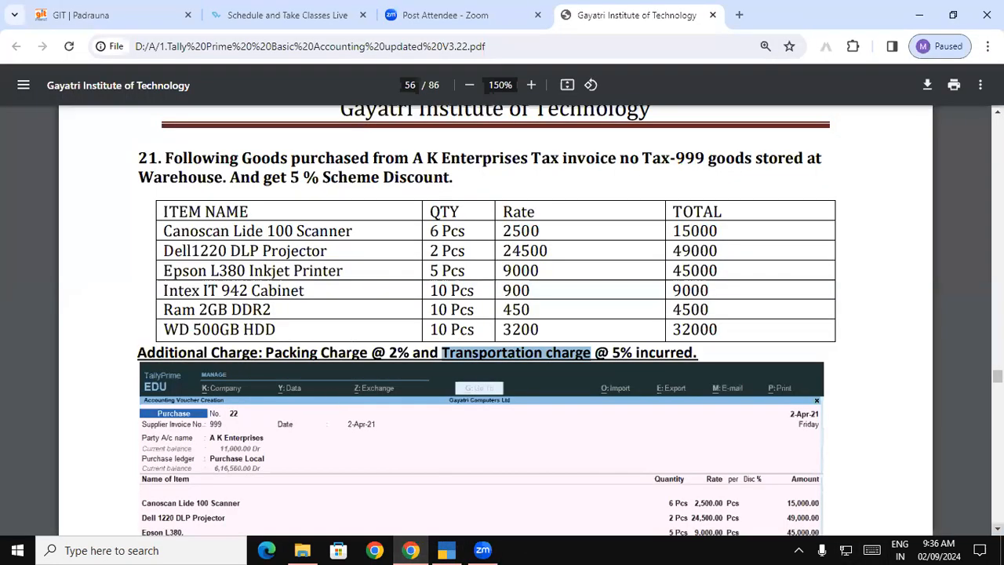
scroll(494, 314, "down", 4)
scroll(493, 314, "down", 2)
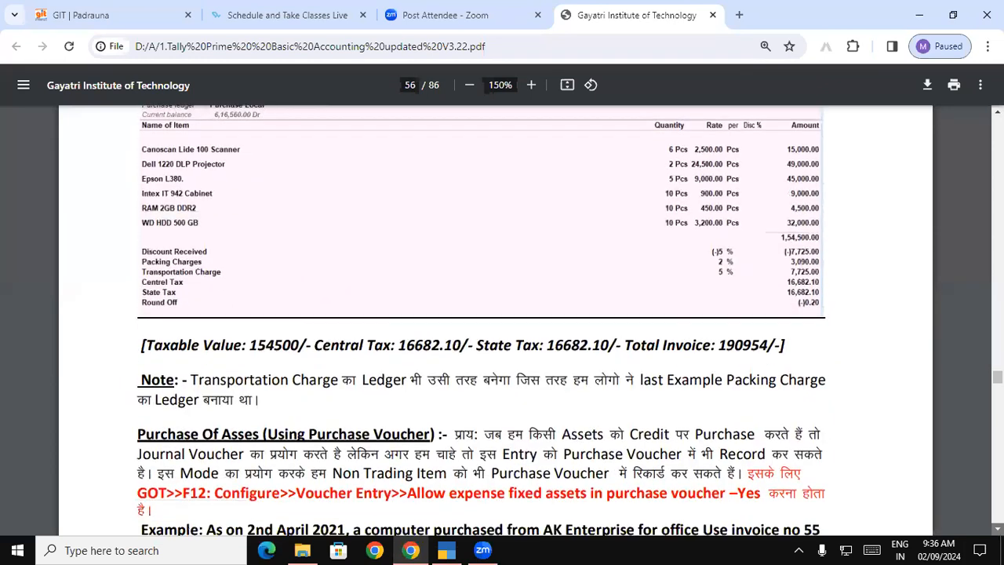
scroll(158, 282, "down", 1)
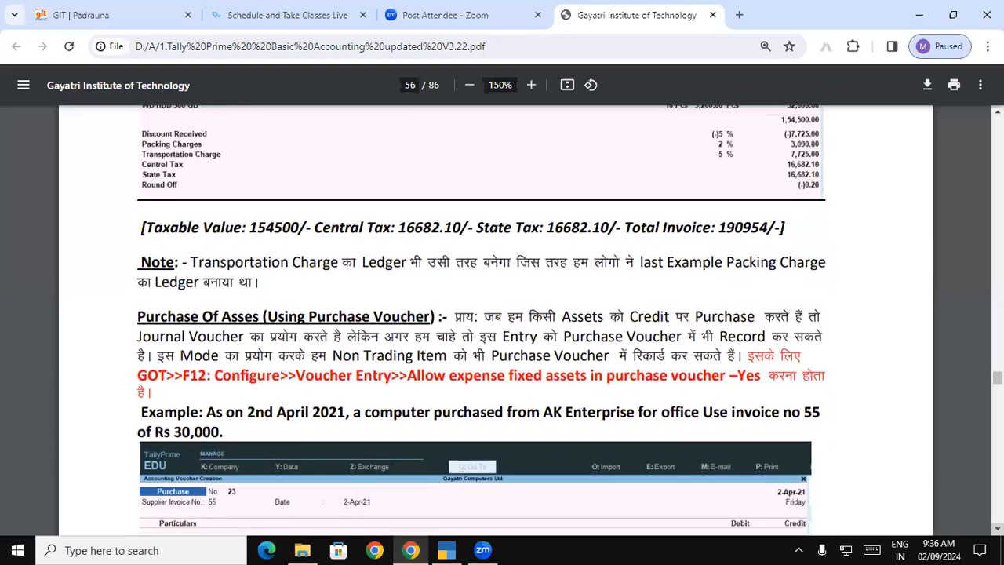
left_click_drag(138, 284, 267, 299)
left_click(268, 298)
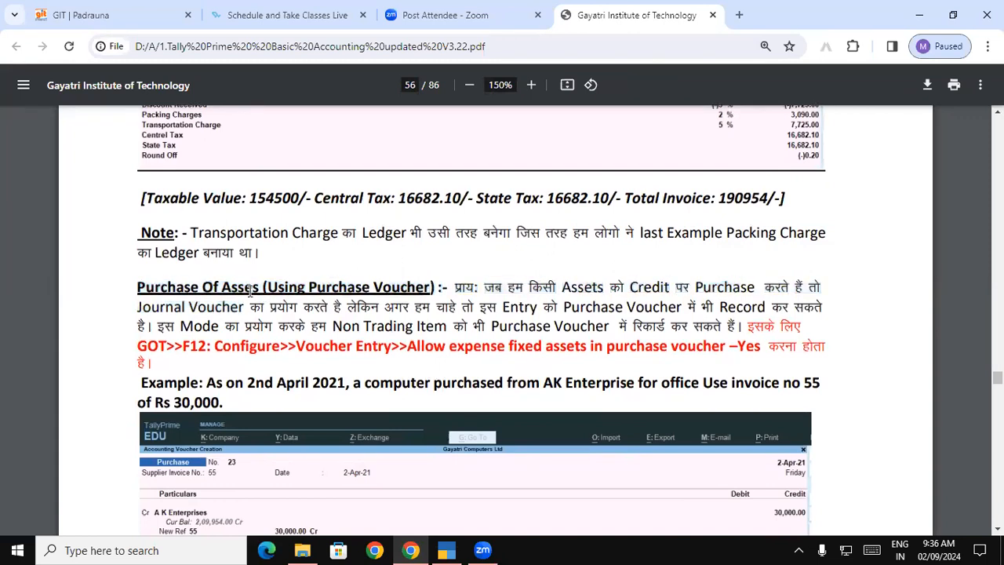
left_click_drag(133, 286, 260, 288)
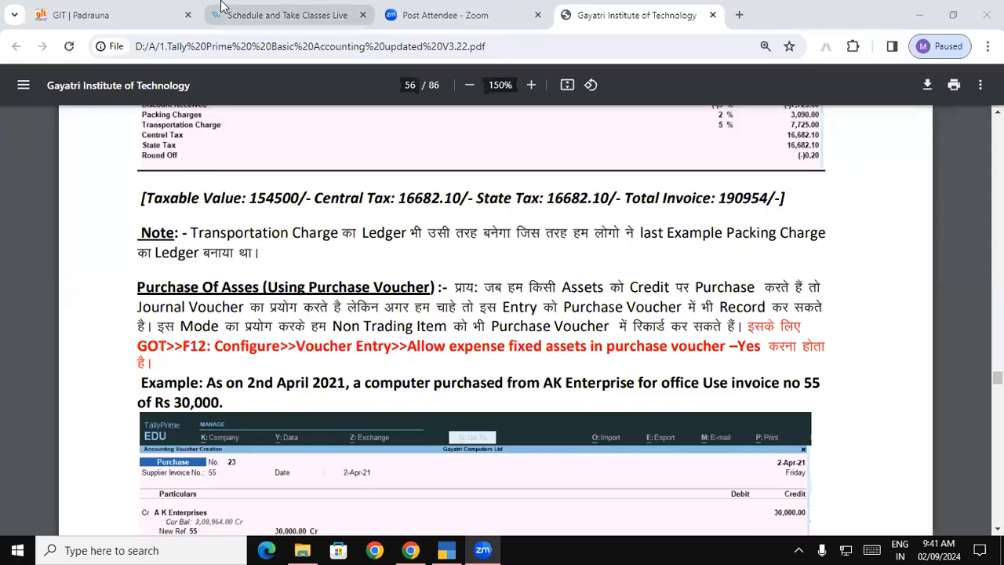
Highlight the asset purchase section heading and underline the words on buying assets on credit and using the Journal Voucher.
mouse_move(222, 6)
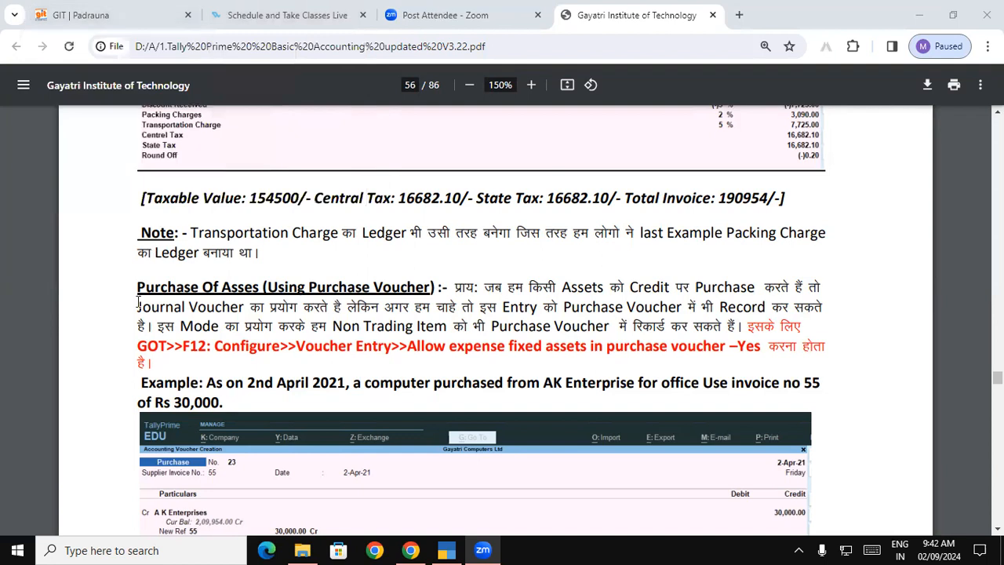
left_click_drag(137, 284, 297, 292)
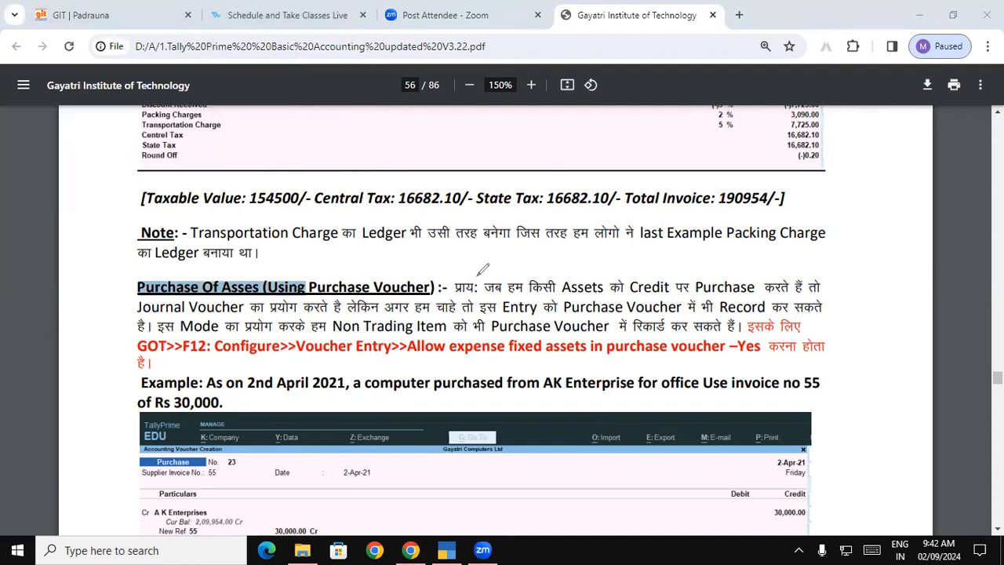
left_click_drag(466, 276, 700, 272)
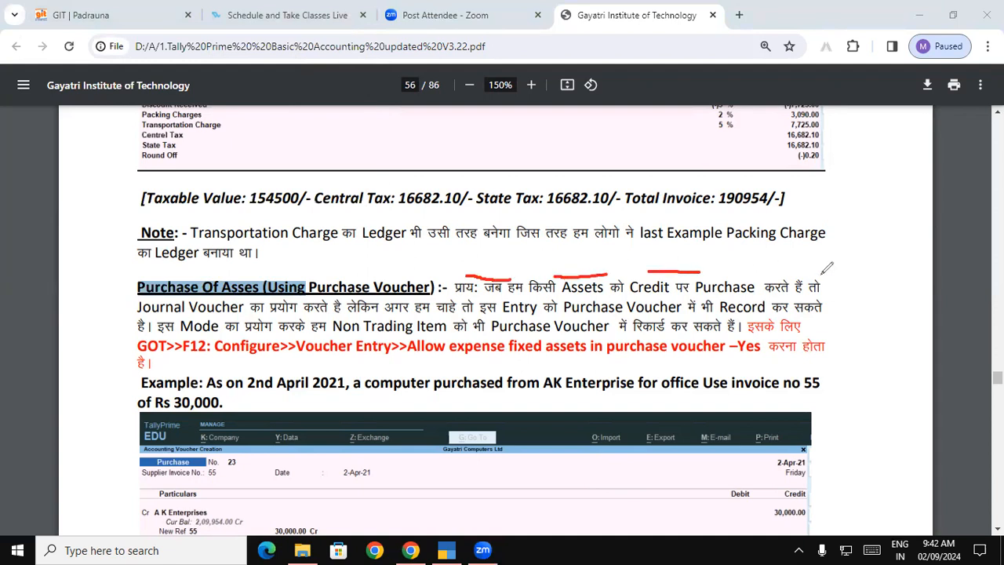
left_click_drag(207, 316, 291, 312)
left_click_drag(156, 312, 179, 312)
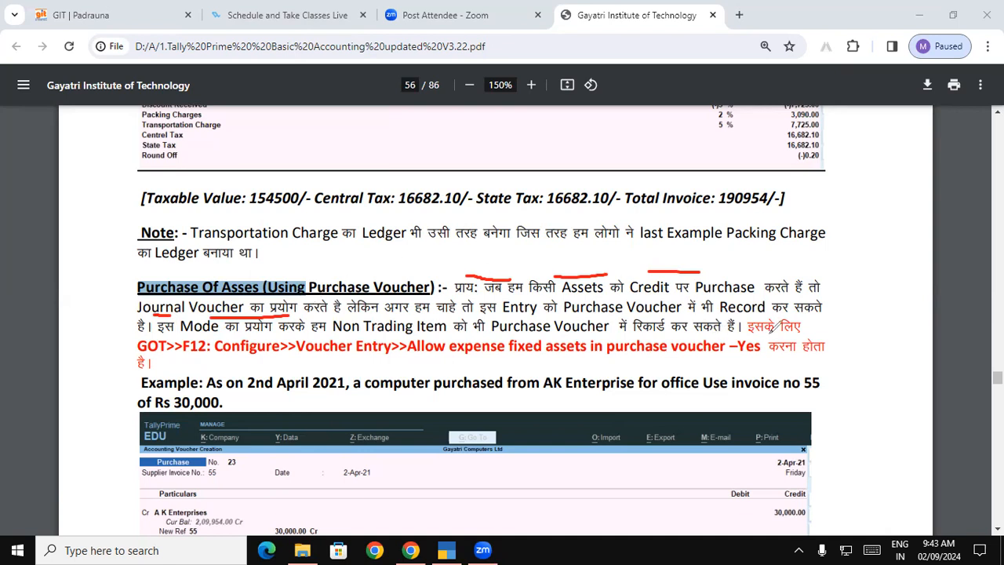
Underline the red configuration path, including "Allow expense fixed assets in purchase voucher –Yes".
left_click_drag(749, 333, 792, 332)
left_click_drag(148, 354, 245, 362)
left_click_drag(320, 355, 354, 354)
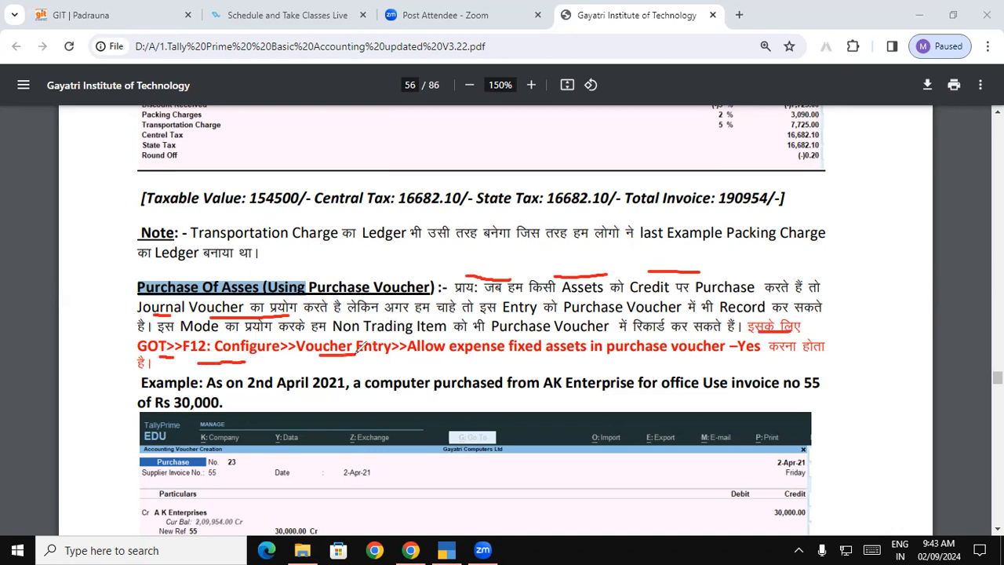
left_click_drag(428, 355, 759, 359)
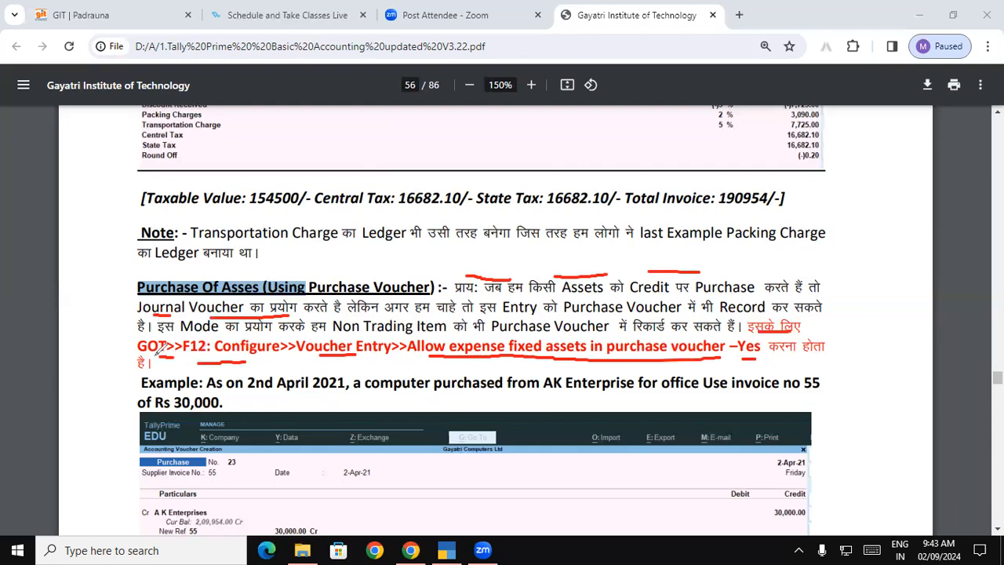
left_click_drag(190, 359, 243, 357)
Open the purchase voucher configuration in TallyPrime, check the fixed assets option name in the PDF, and set Show all configurations to Yes.
key("alt+Tab")
left_click(939, 525)
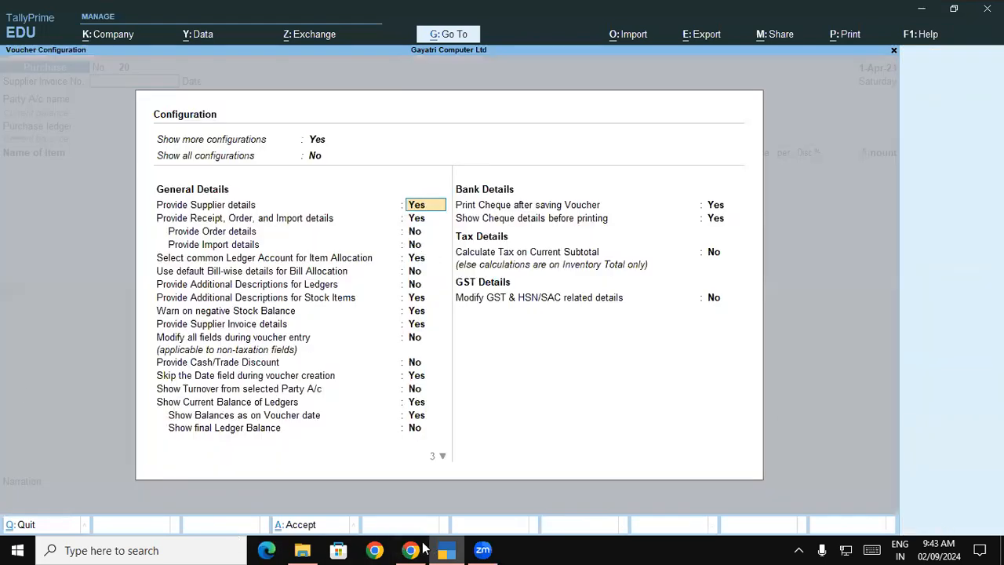
left_click(409, 549)
left_click_drag(420, 348, 696, 348)
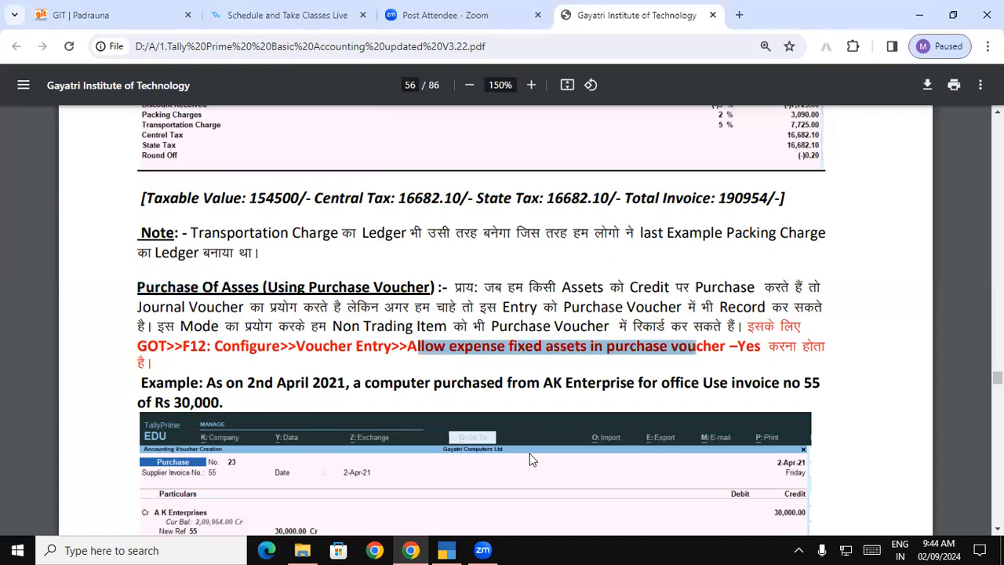
left_click(446, 550)
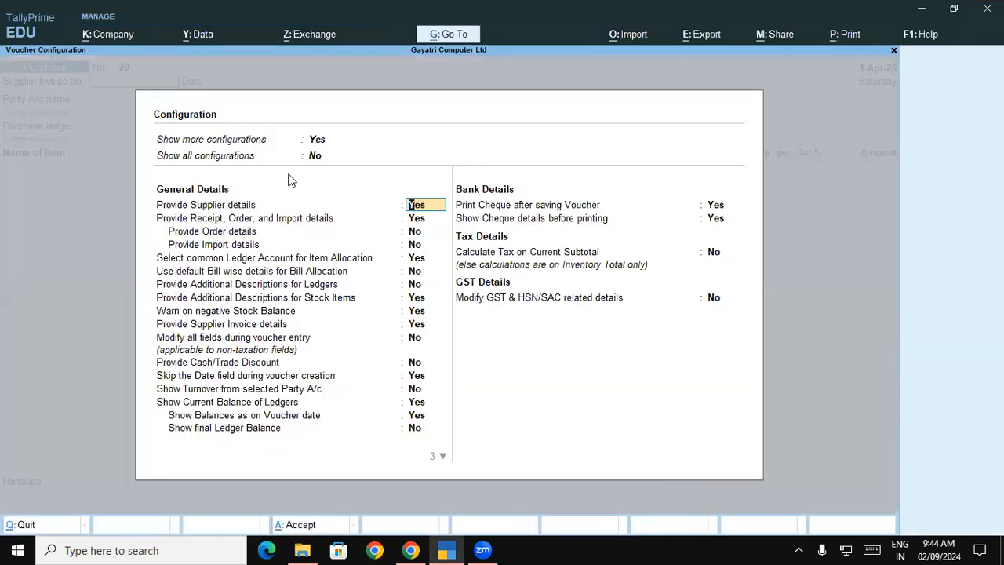
left_click(314, 160)
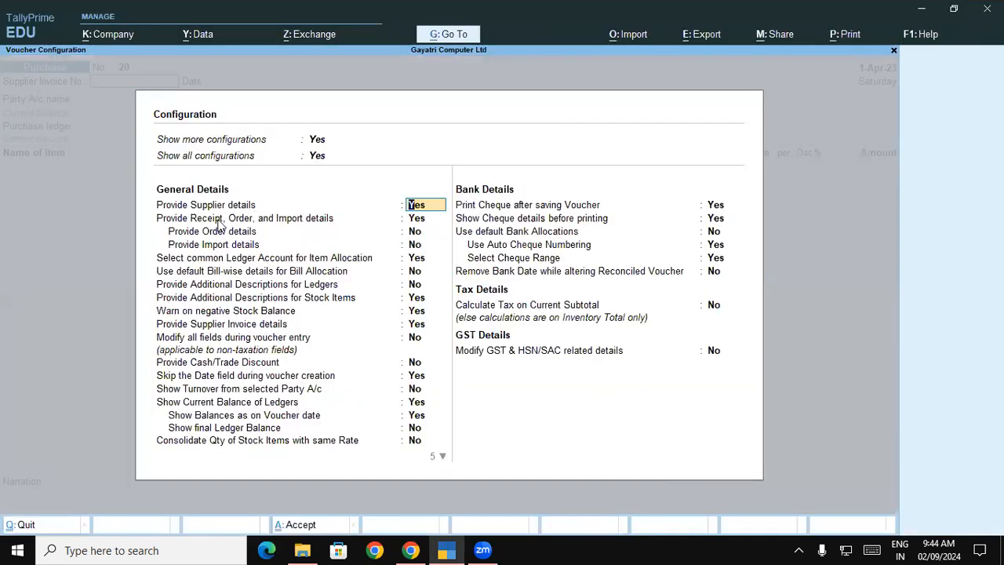
Go through the remaining General and Importer's Details options without changing them and accept the voucher configuration.
left_click(180, 417)
left_click(217, 442)
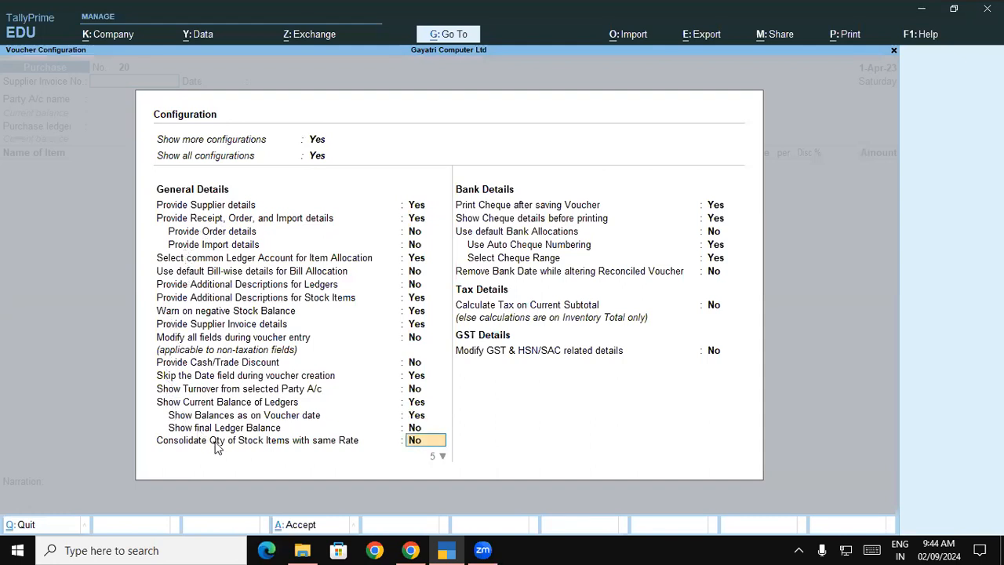
key("Return")
key("Return")
key("Return")
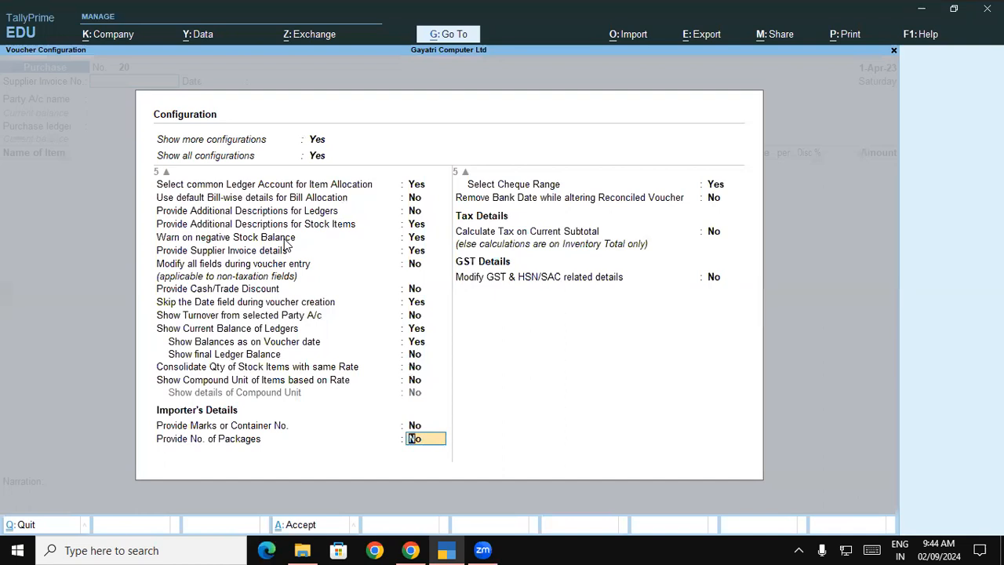
key("Return")
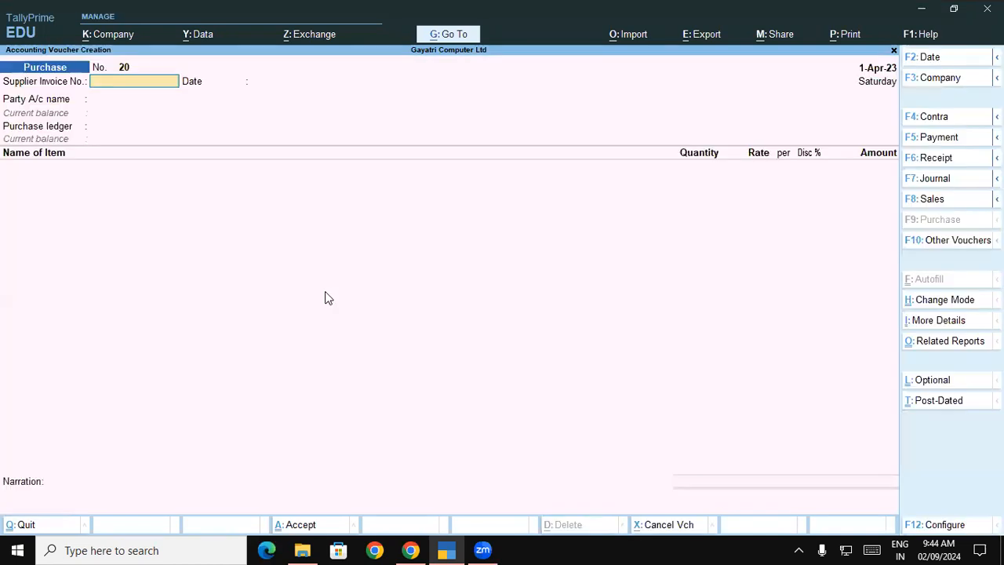
Switch to the PDF and highlight the computer purchase example's date, supplier AK Enterprise, invoice no 55 and amount Rs 30,000.
left_click(410, 550)
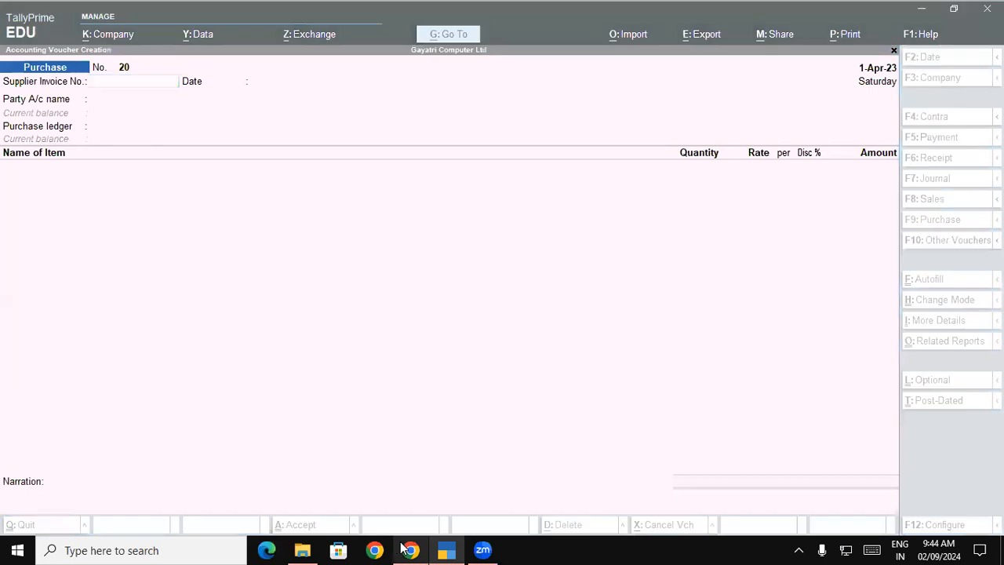
left_click_drag(142, 381, 343, 383)
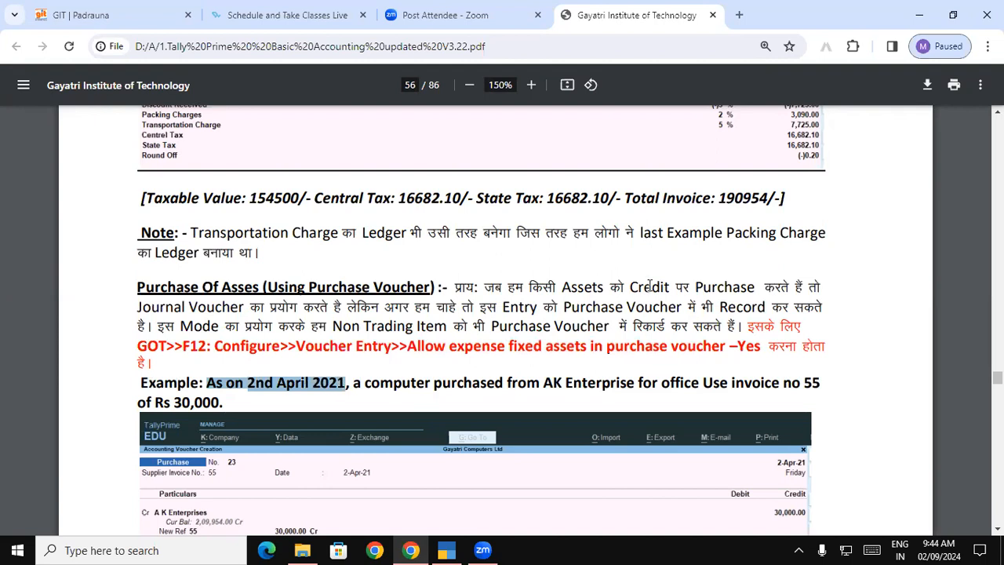
scroll(649, 286, "down", 1)
scroll(466, 193, "down", 2)
left_click_drag(353, 206, 732, 207)
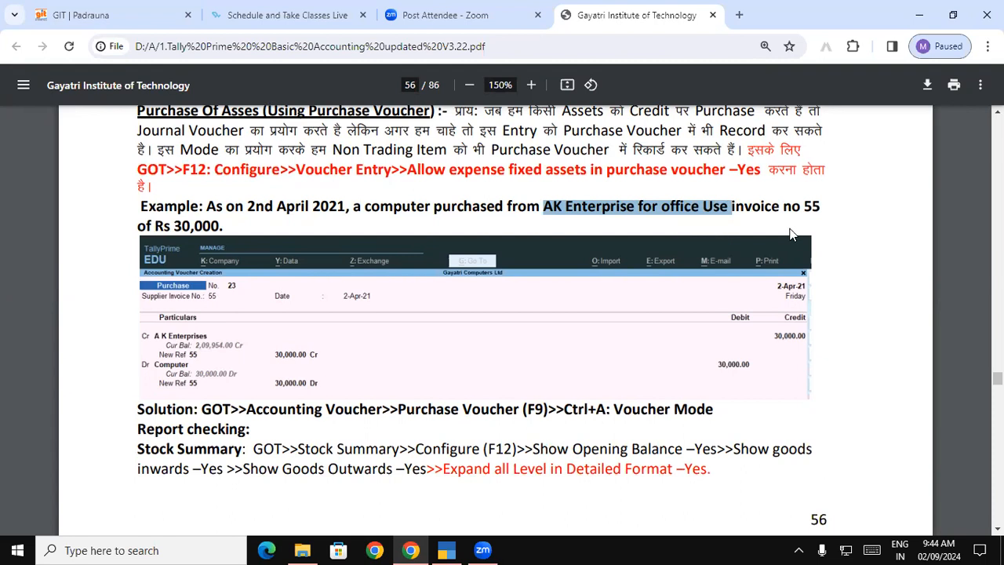
left_click_drag(732, 206, 824, 208)
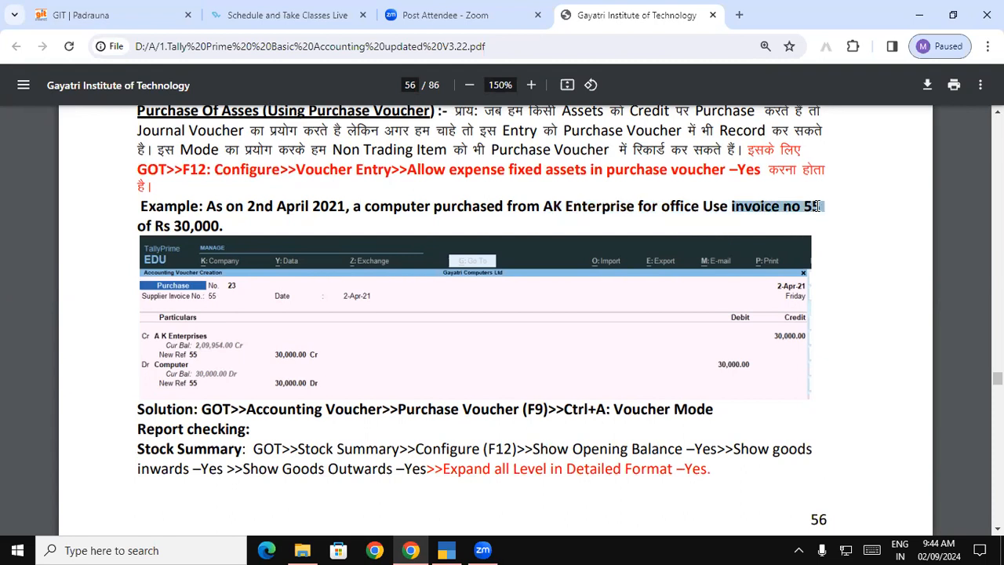
left_click_drag(138, 226, 222, 226)
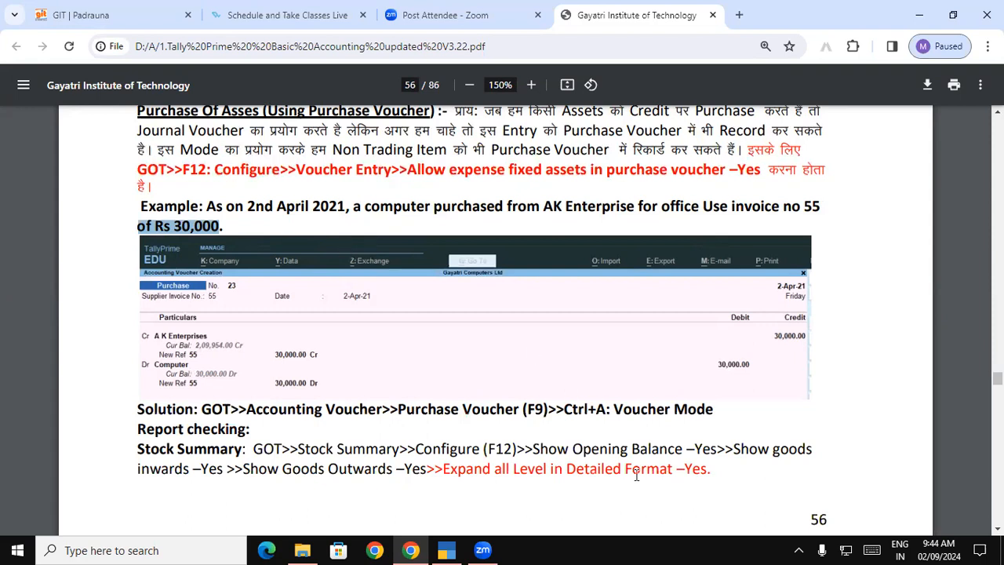
Mark "computer" and "AK Enterprise" in the example sentence with red lines above and below.
left_click_drag(558, 221, 636, 223)
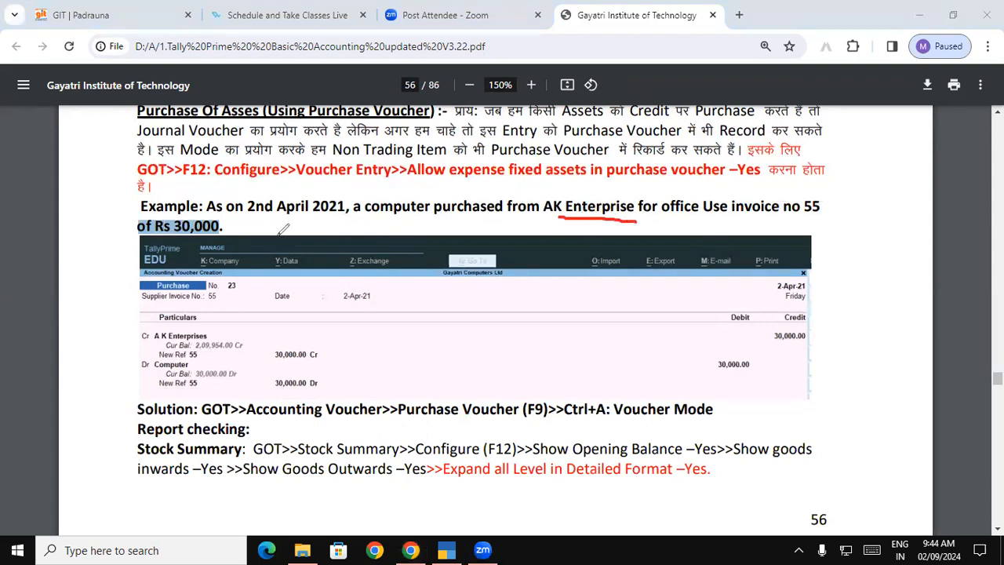
left_click_drag(372, 220, 427, 221)
left_click_drag(377, 200, 413, 198)
left_click_drag(553, 194, 608, 193)
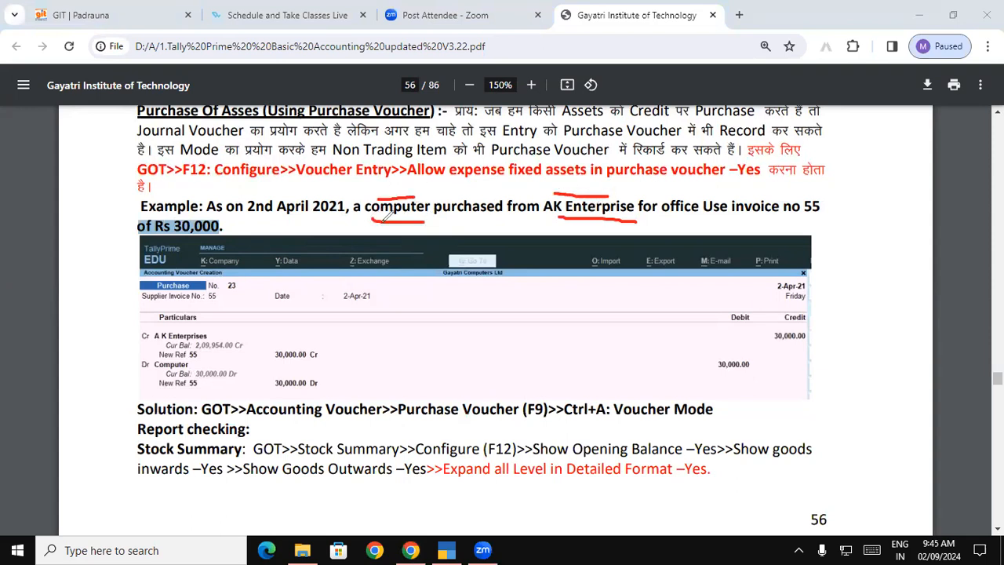
Annotate the computer with R and Dr and AK Enterprise with P and Cr, and clear the markings and text selection.
left_click_drag(396, 221, 374, 231)
mouse_move(290, 238)
left_mouse_down()
mouse_move(293, 221)
mouse_move(316, 228)
left_mouse_up()
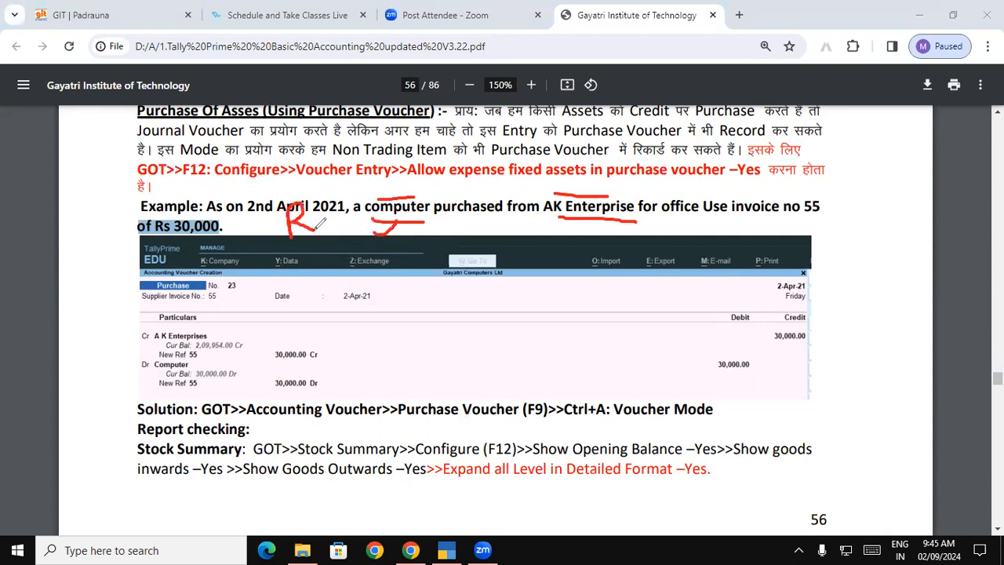
left_click_drag(579, 221, 569, 296)
left_click_drag(576, 249, 563, 268)
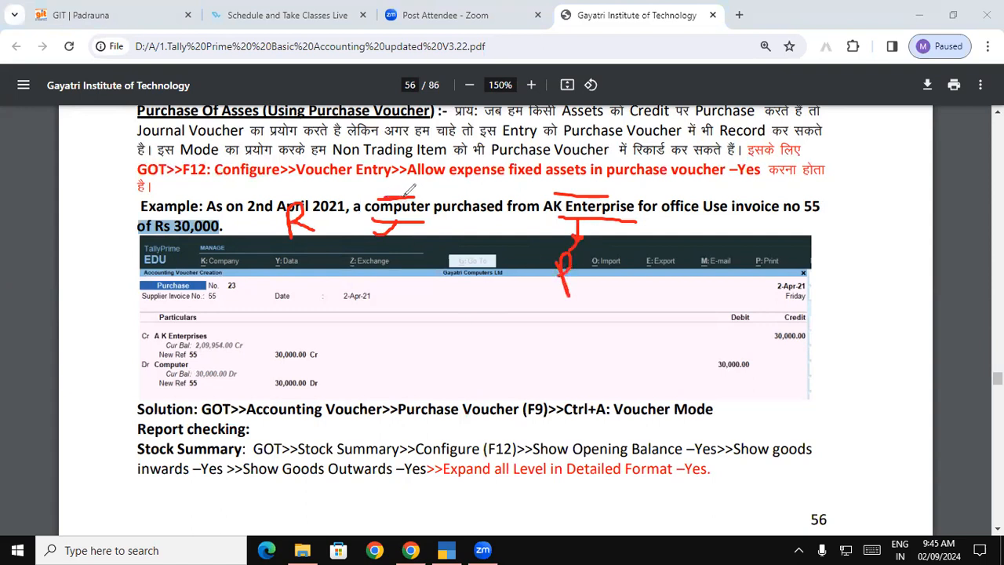
mouse_move(369, 280)
left_mouse_down()
mouse_move(381, 311)
mouse_move(390, 296)
mouse_move(375, 311)
left_mouse_up()
left_click_drag(396, 301, 412, 267)
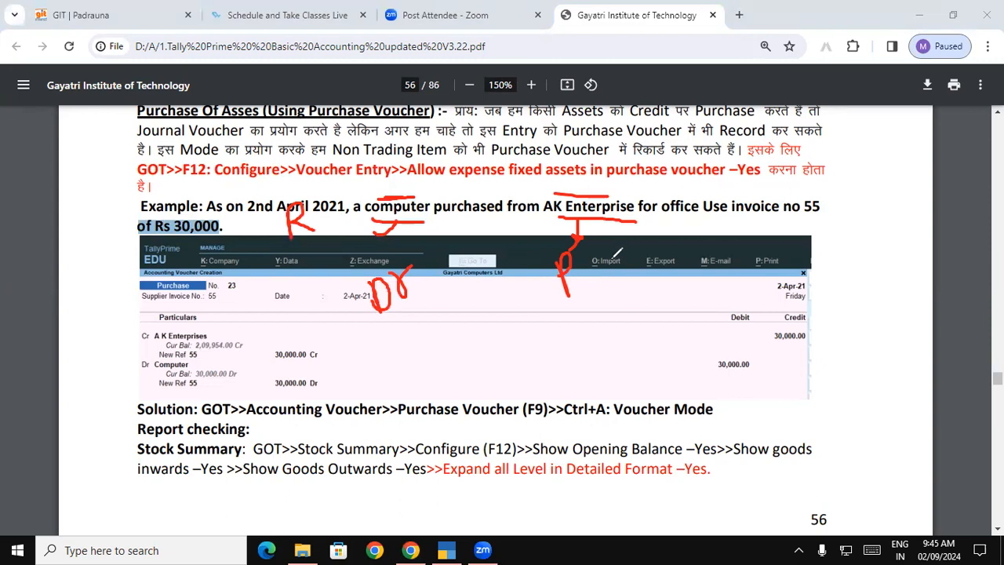
mouse_move(639, 242)
left_mouse_down()
mouse_move(647, 279)
mouse_move(666, 251)
mouse_move(649, 260)
left_mouse_up()
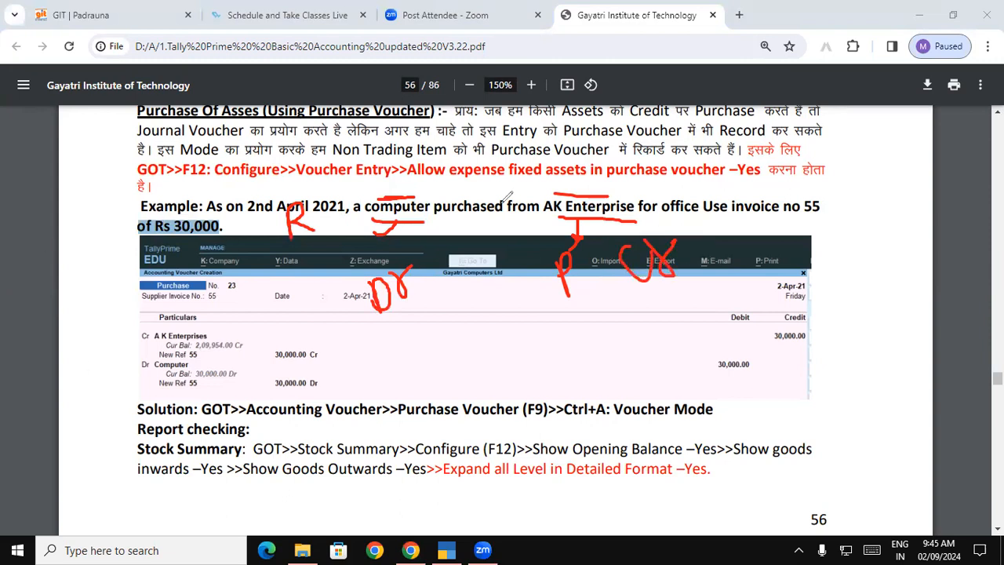
left_click(924, 365)
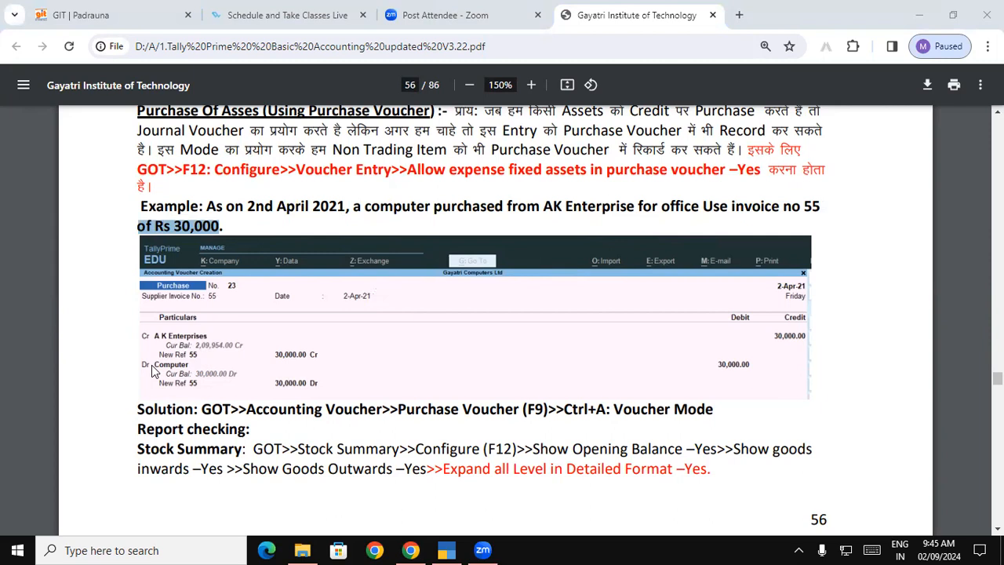
left_click(188, 371)
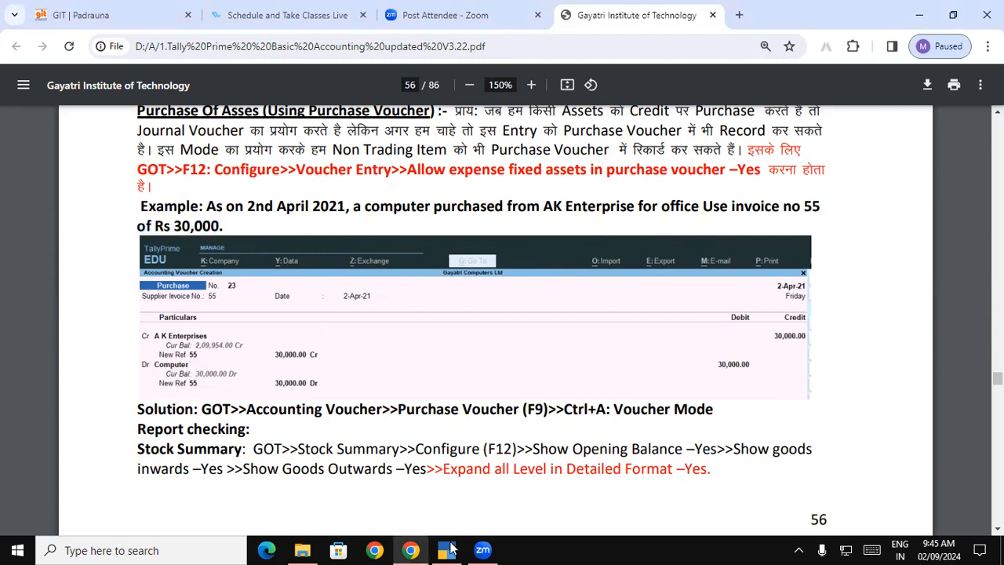
Switch to TallyPrime and change the purchase voucher's mode to As Voucher.
left_click(451, 548)
key("ctrl+h")
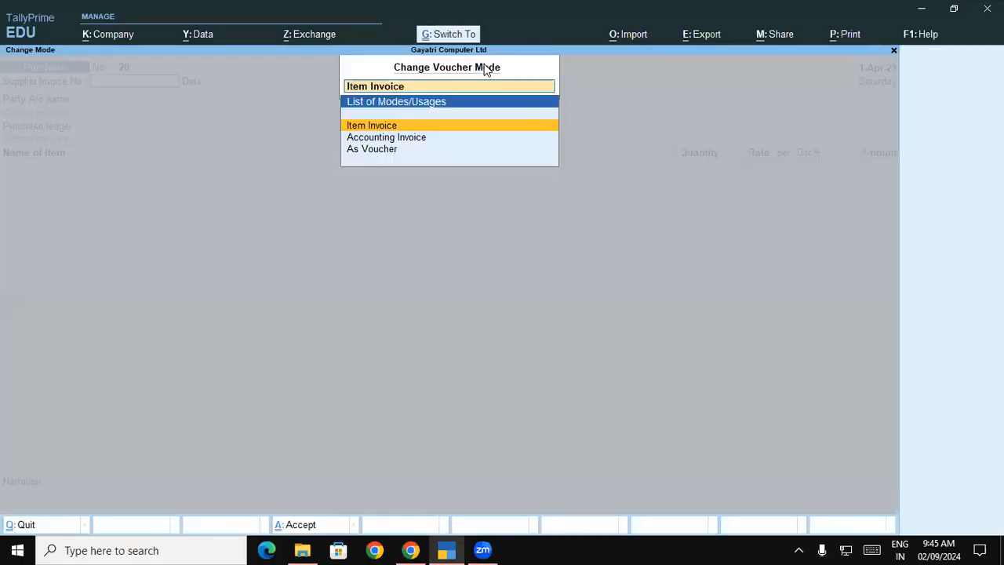
key("Down")
key("Down")
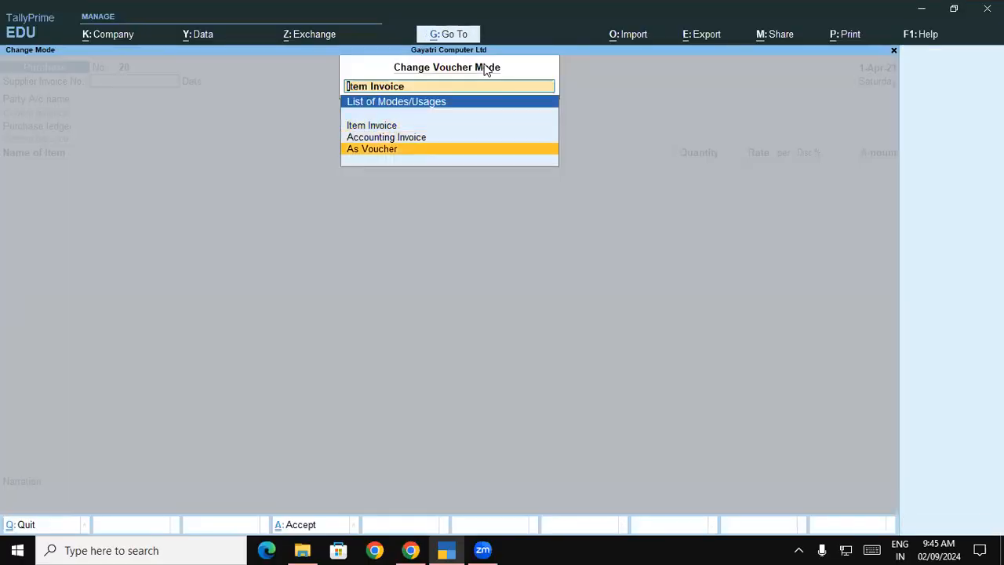
key("Return")
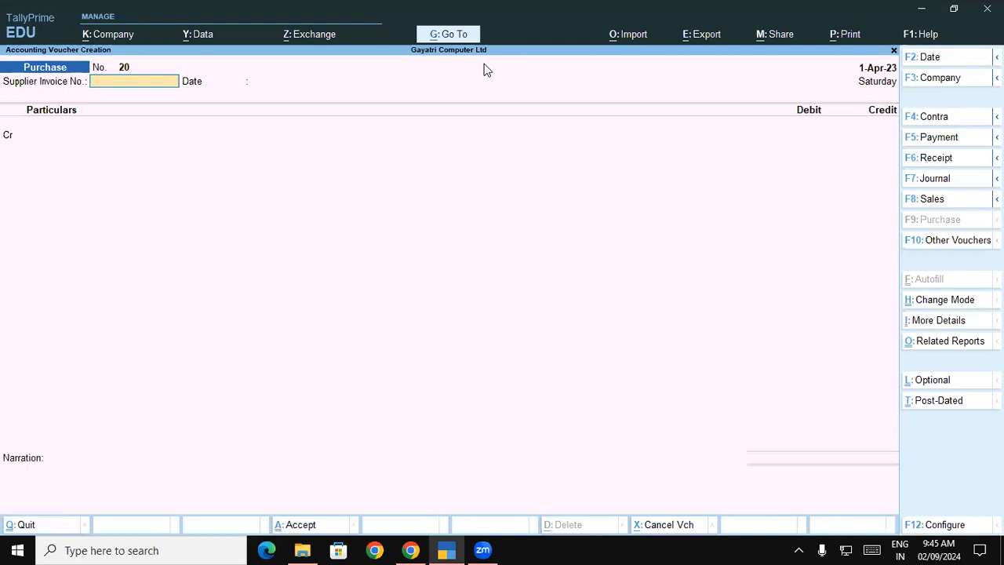
Check the example in the PDF, then enter supplier invoice number 55 and accept the 1-Apr-23 invoice date.
key("alt+Tab")
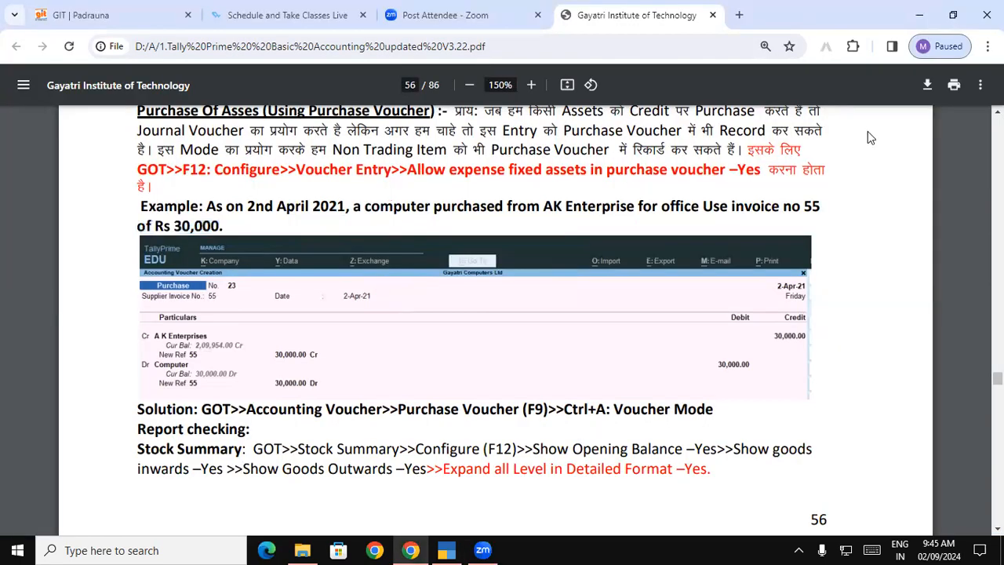
key("alt+Tab")
type("55")
key("Return")
key("Return")
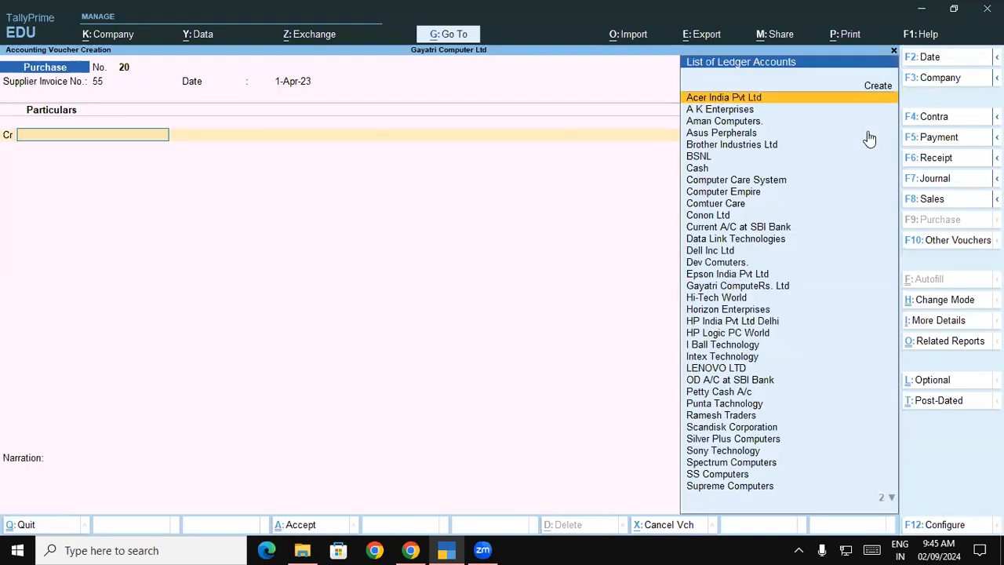
Choose A K Enterprises as the credit ledger and accept its receipt and party details unchanged.
type("a")
key("Down")
key("Return")
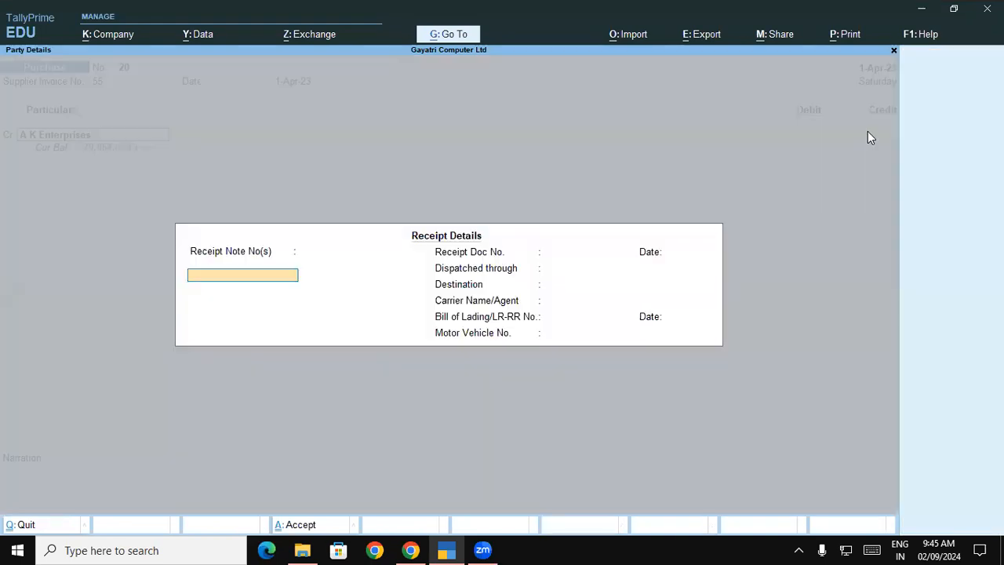
key("Return")
key("ctrl+a")
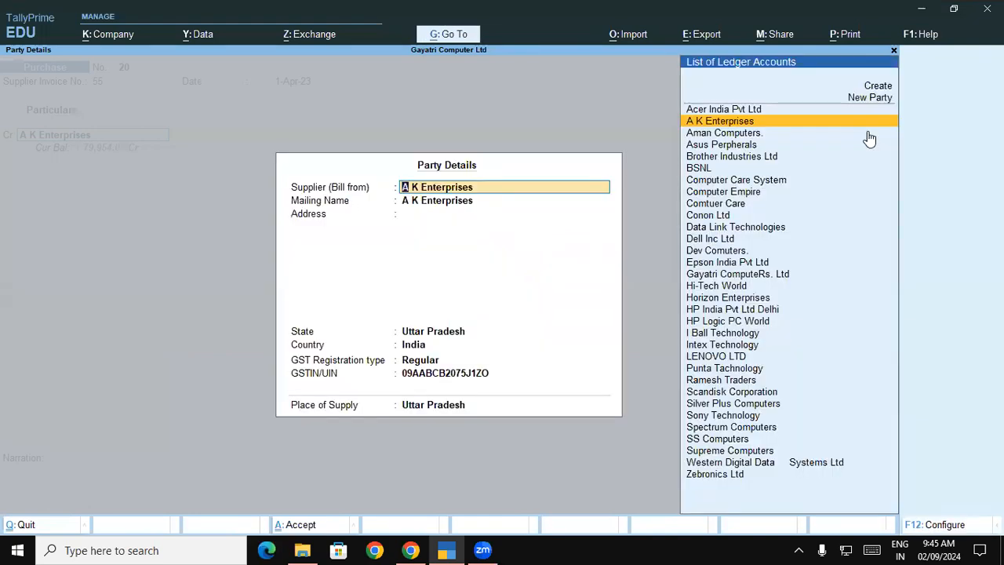
key("ctrl+a")
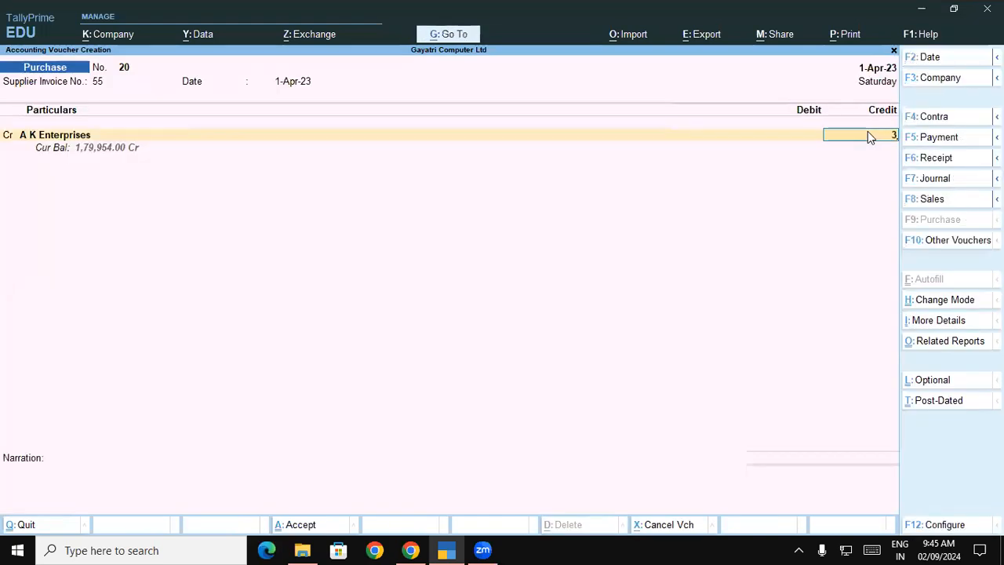
Credit A K Enterprises with 30,000 and allocate the full amount to New Ref 55.
type("30000")
key("Return")
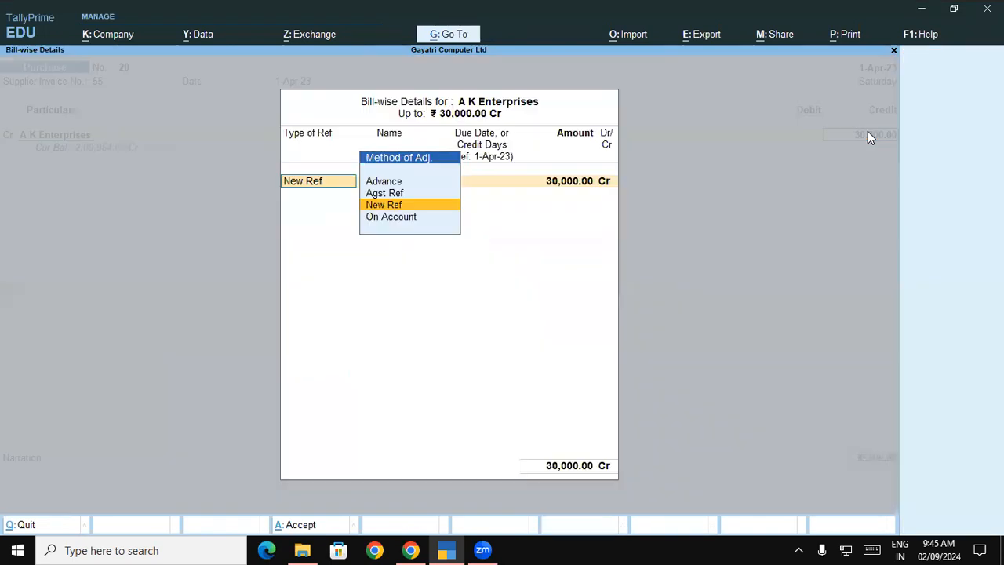
key("Return")
key("Return")
key("Return")
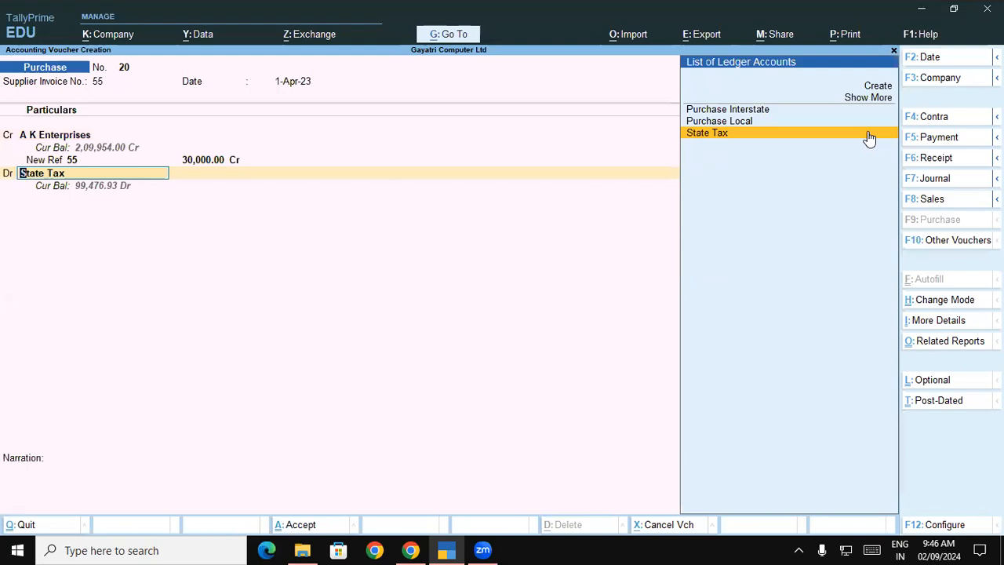
Expand the debit ledger list, look for a computer ledger, and start a new ledger named Computer without an alias.
key("Up")
key("Up")
key("Up")
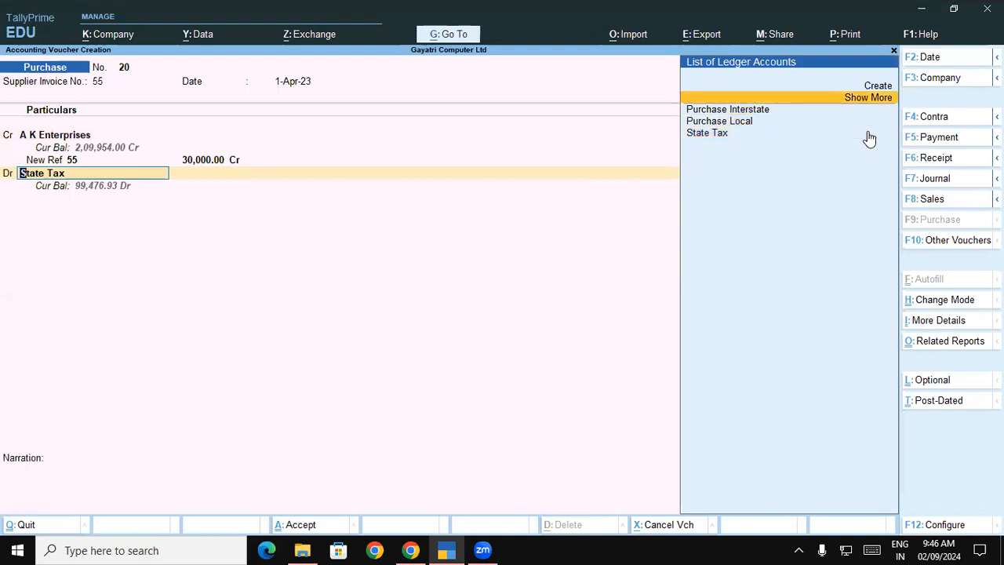
key("Return")
type("Co")
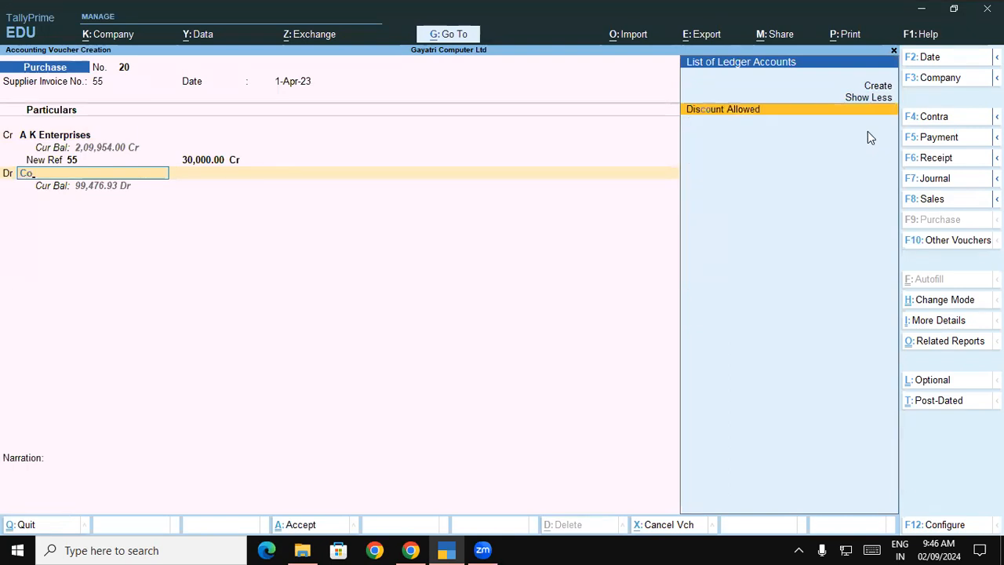
key("alt+c")
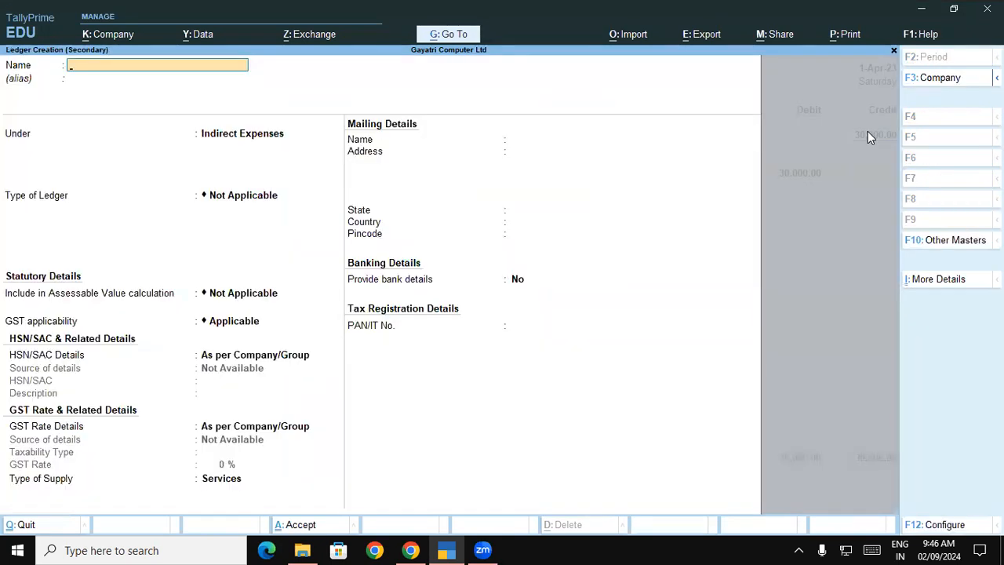
type("Computer")
key("Return")
key("Return")
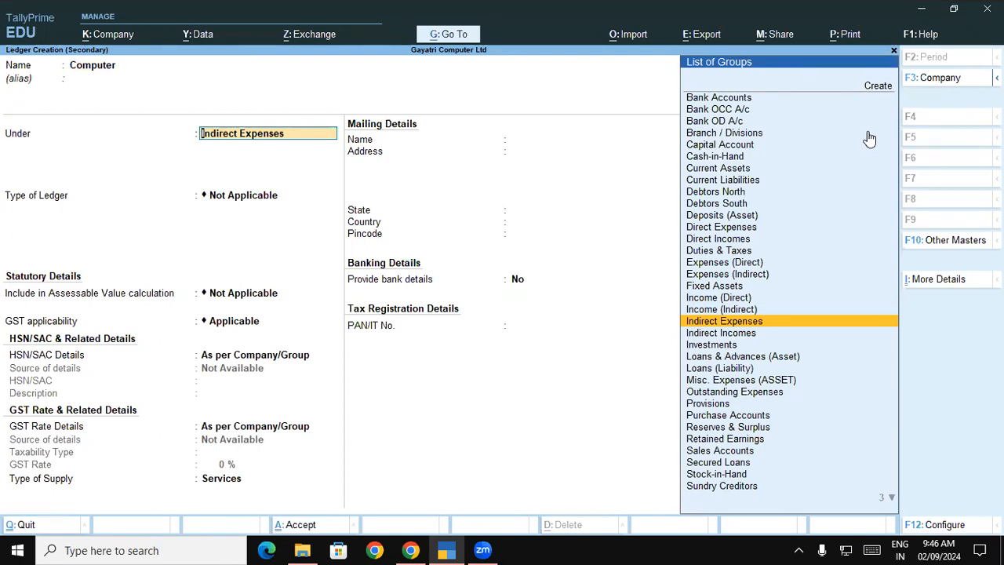
Place the Computer ledger under Fixed Assets, set GST applicability to Not Applicable, and save the ledger.
type("Fix")
key("Return")
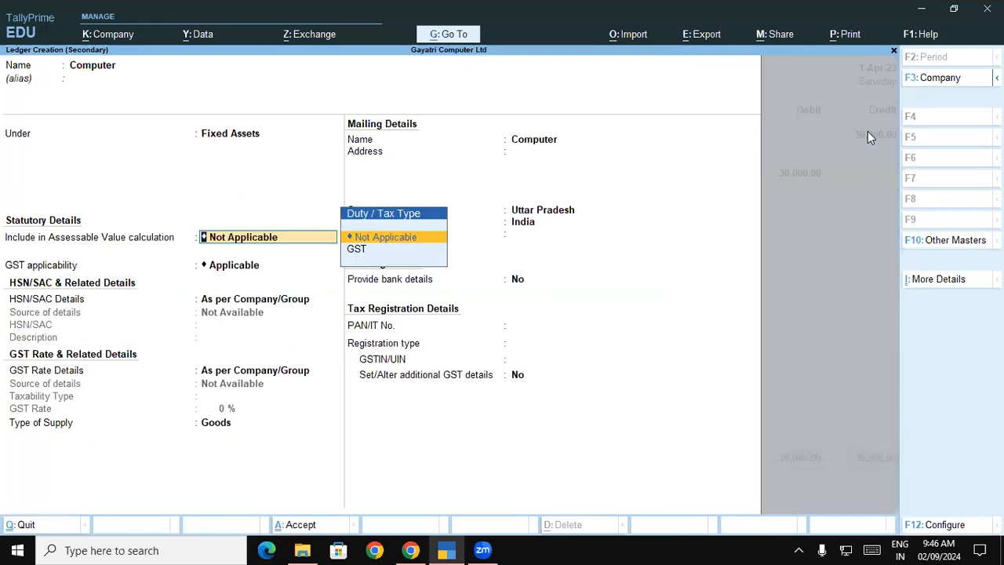
key("Return")
key("Down")
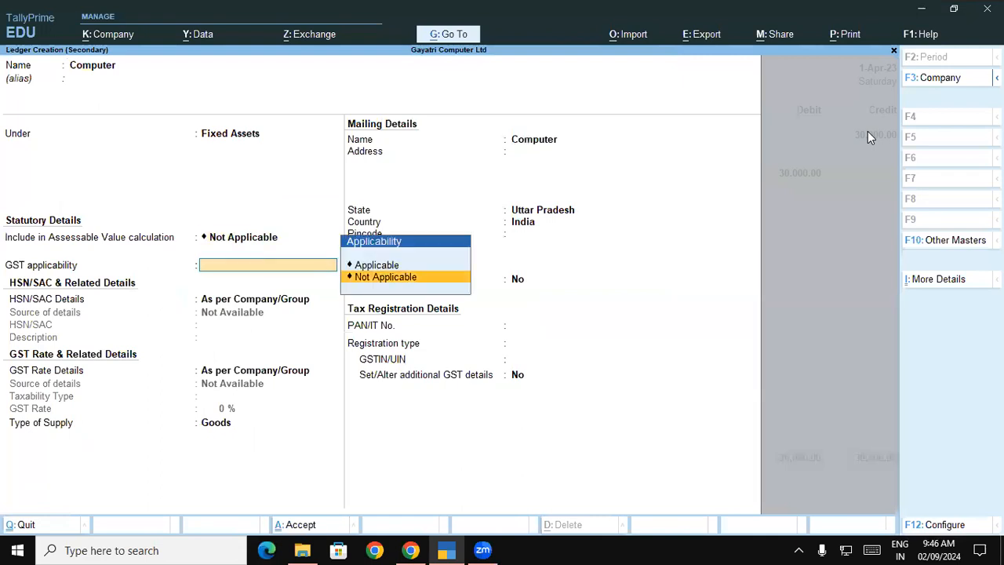
key("Return")
key("Return")
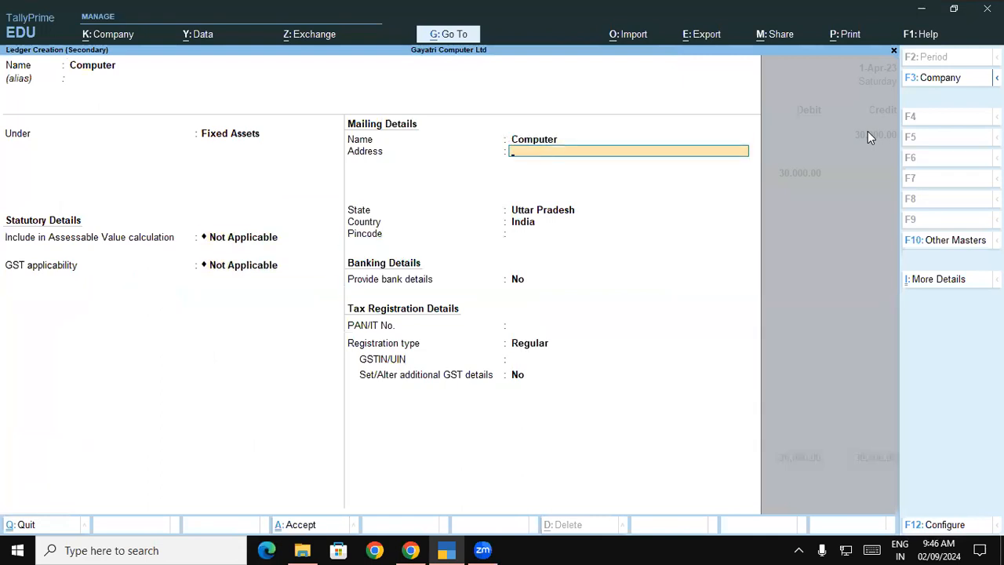
key("ctrl")
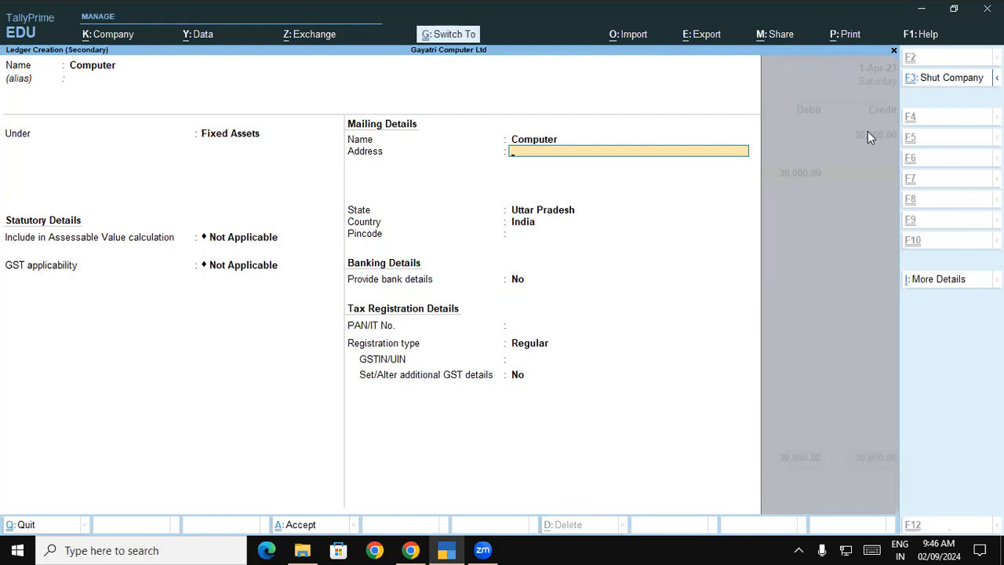
key("ctrl+a")
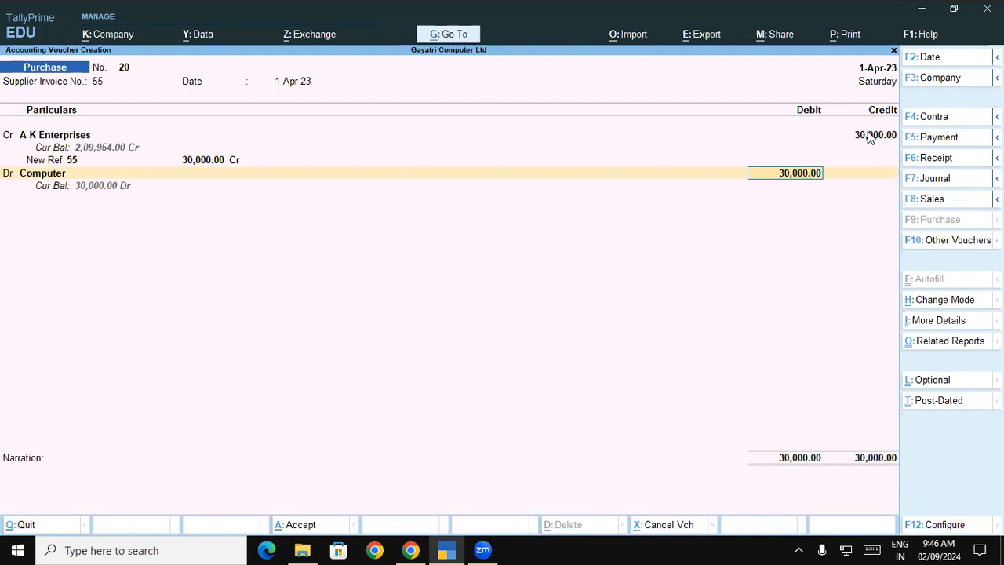
Accept the 30,000 debit to Computer and save the purchase voucher without a narration.
key("Return")
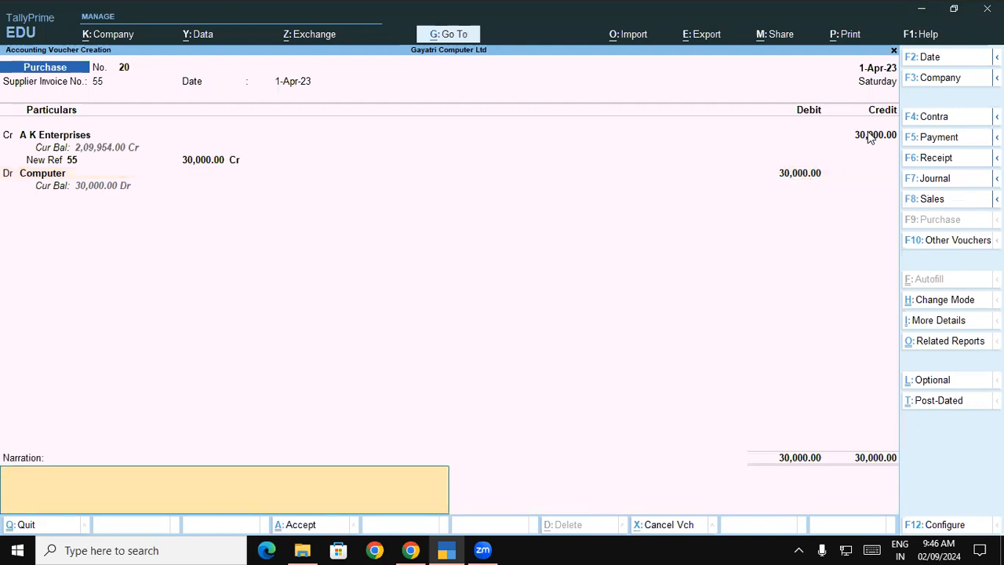
key("ctrl")
key("ctrl+a")
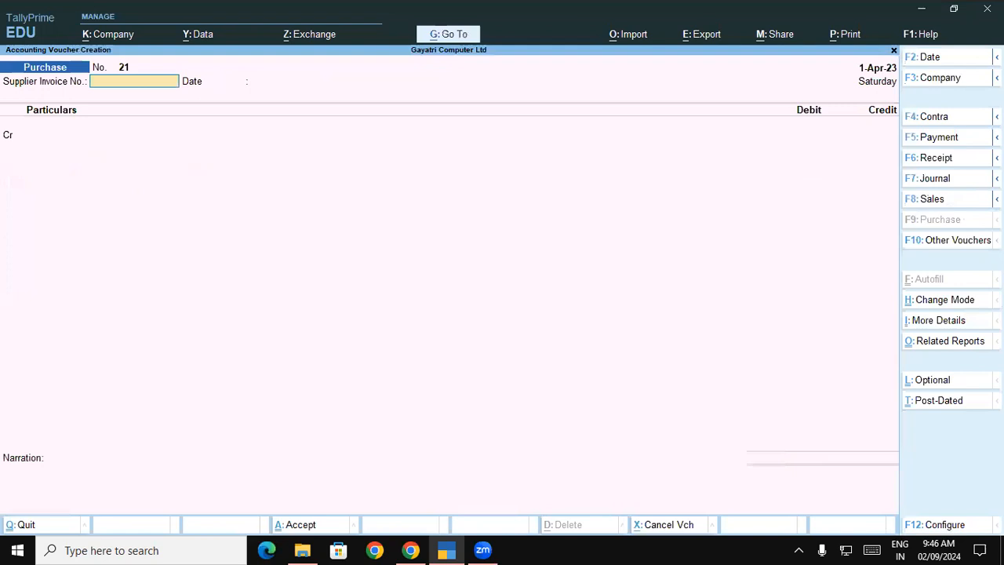
Switch to the PDF, examine the Stock Summary sample and its note on page 57, and return to page 56.
left_click(410, 549)
scroll(502, 314, "down", 1)
scroll(502, 314, "down", 7)
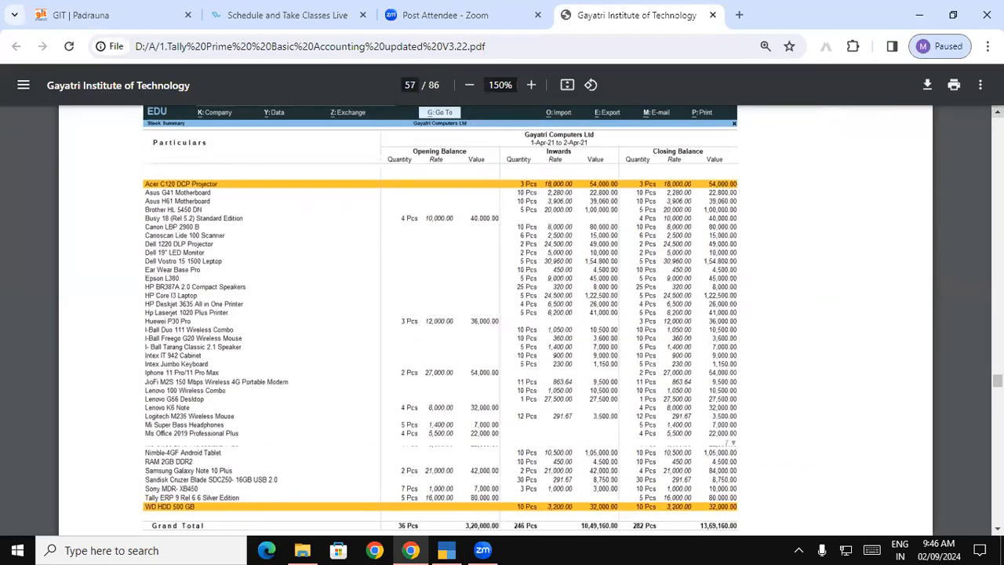
left_click(997, 112)
left_click(997, 112)
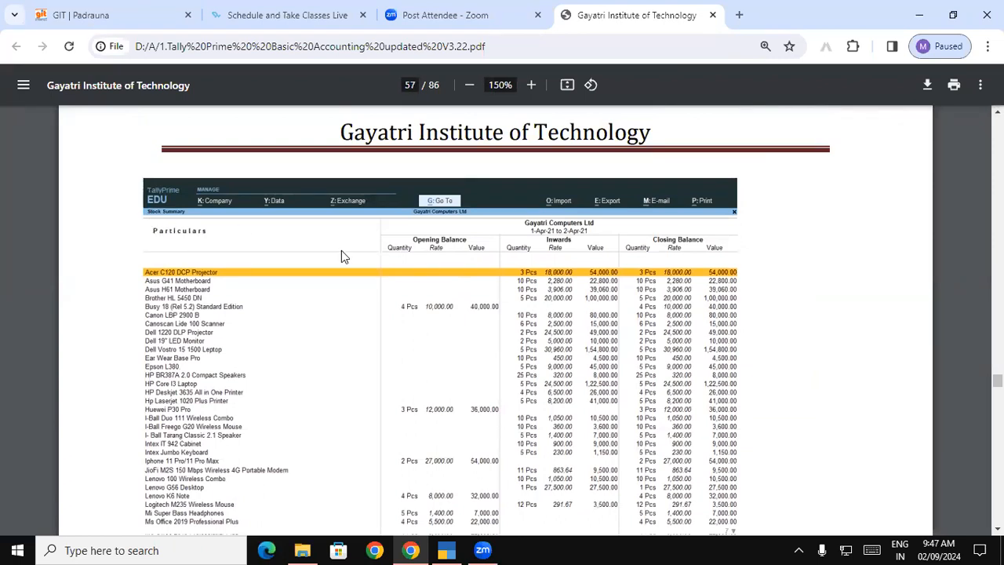
left_click(998, 529)
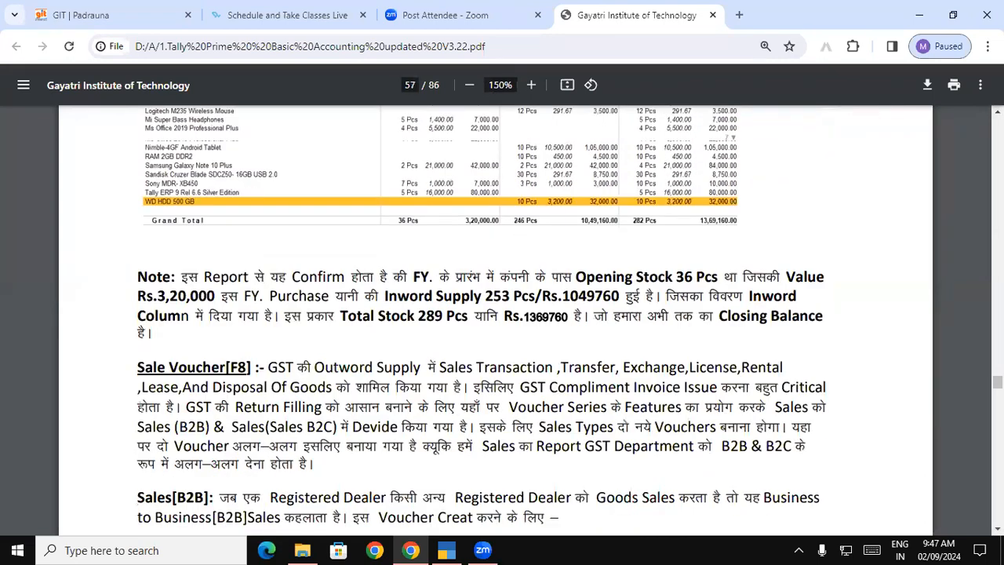
left_click(998, 113)
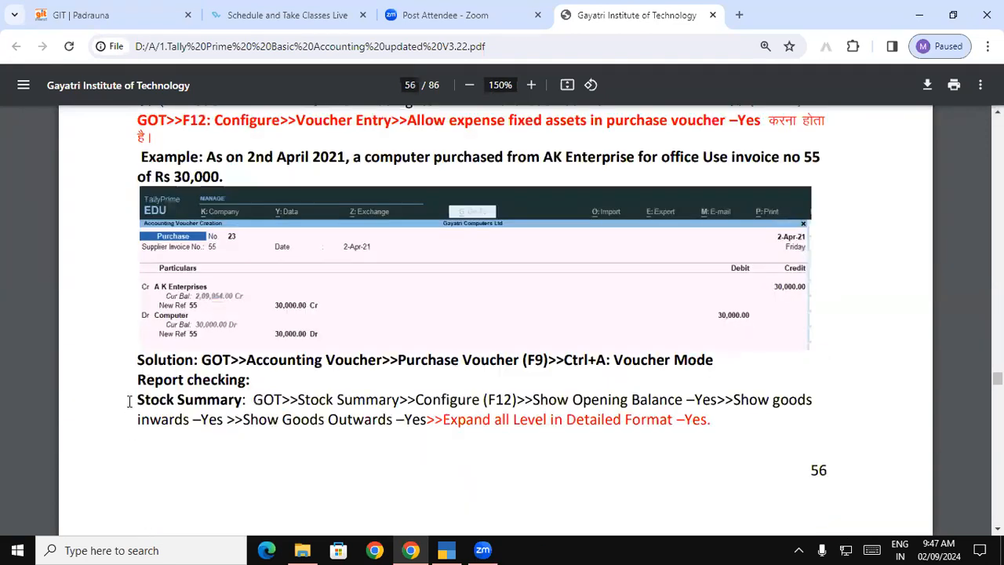
Highlight the Report checking instructions for configuring Stock Summary with opening balance, goods inwards, goods outwards and expanded levels.
left_click_drag(138, 379, 225, 381)
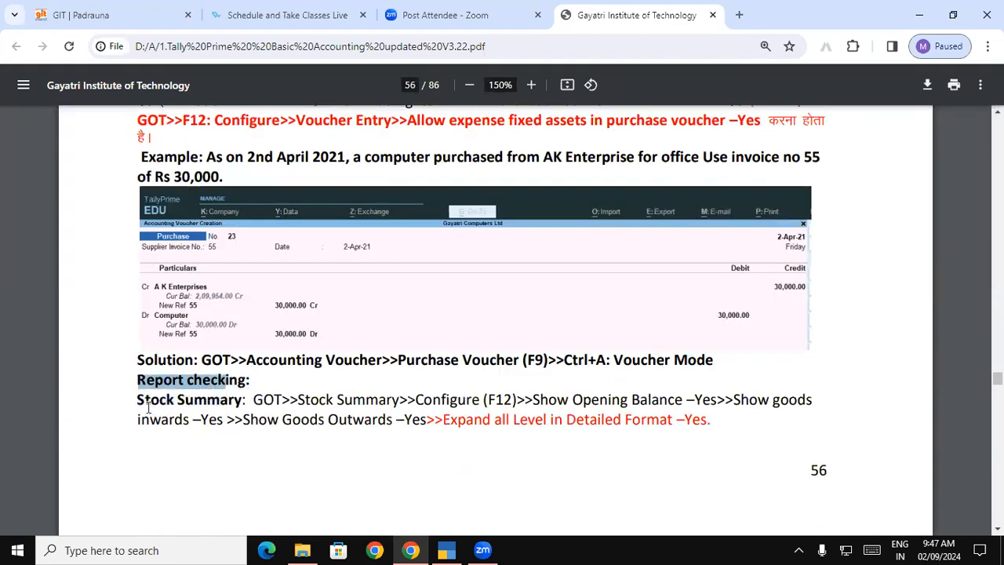
left_click_drag(138, 400, 652, 400)
left_click(555, 397)
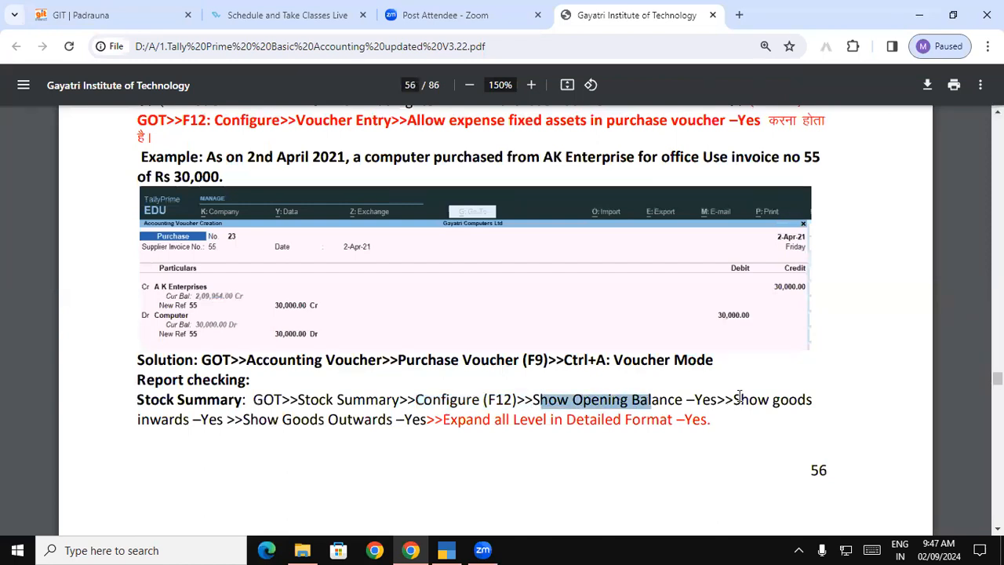
left_click_drag(733, 399, 780, 399)
left_click_drag(274, 421, 366, 424)
left_click_drag(451, 421, 376, 423)
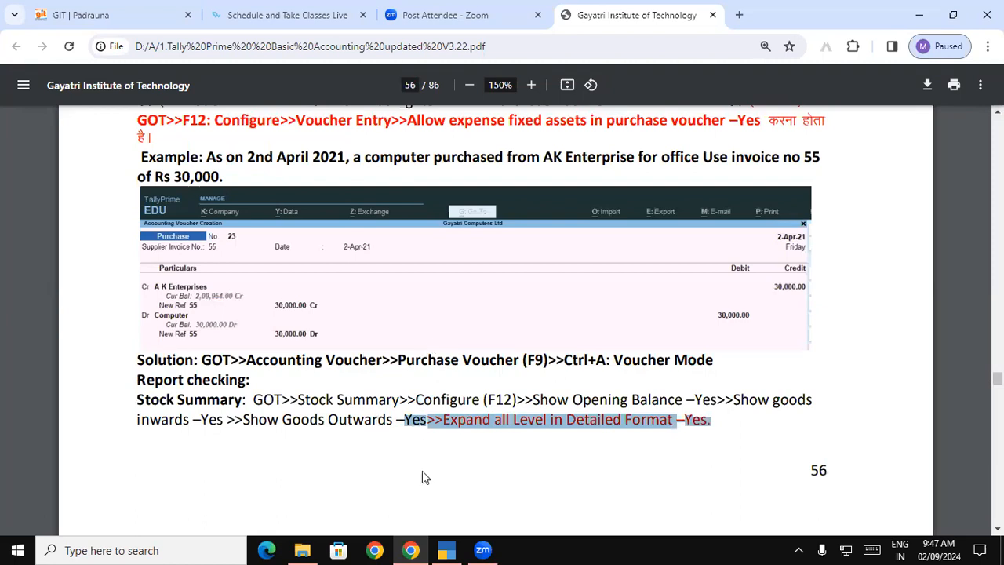
Switch to TallyPrime, leave the blank purchase voucher and open the Stock Summary report.
left_click(447, 550)
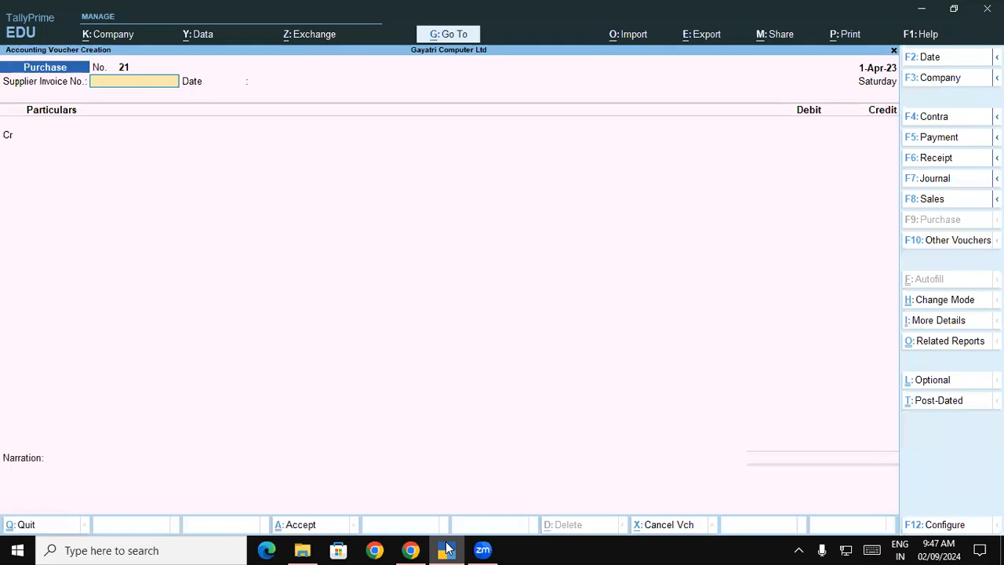
key("Escape")
key("y")
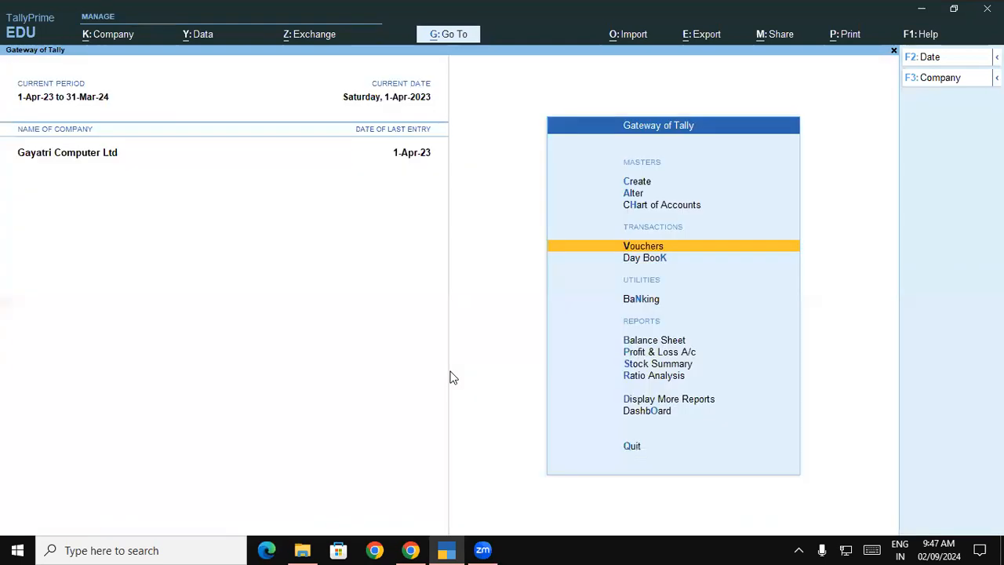
key("Down")
key("Down")
key("Down")
key("Down")
key("Down")
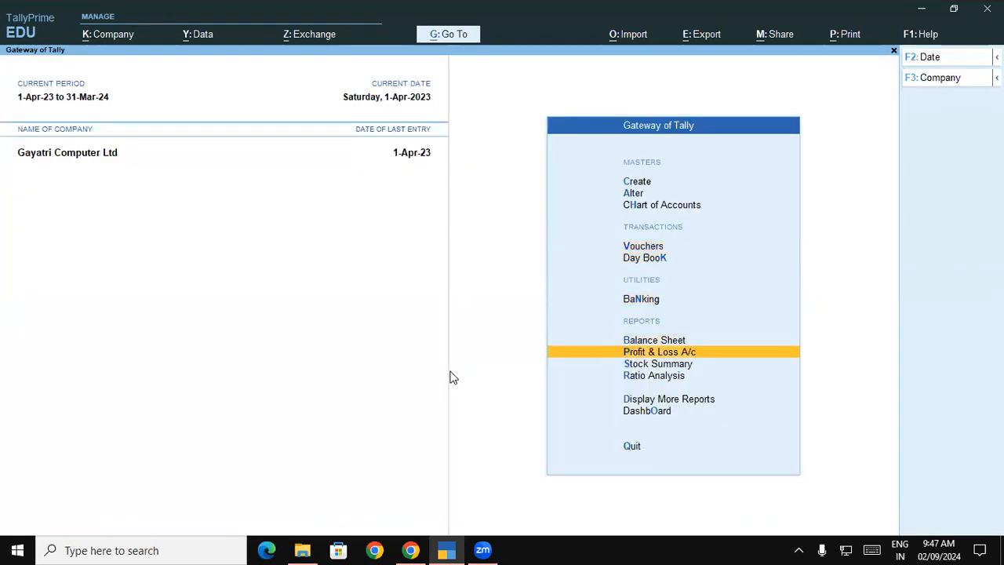
key("Return")
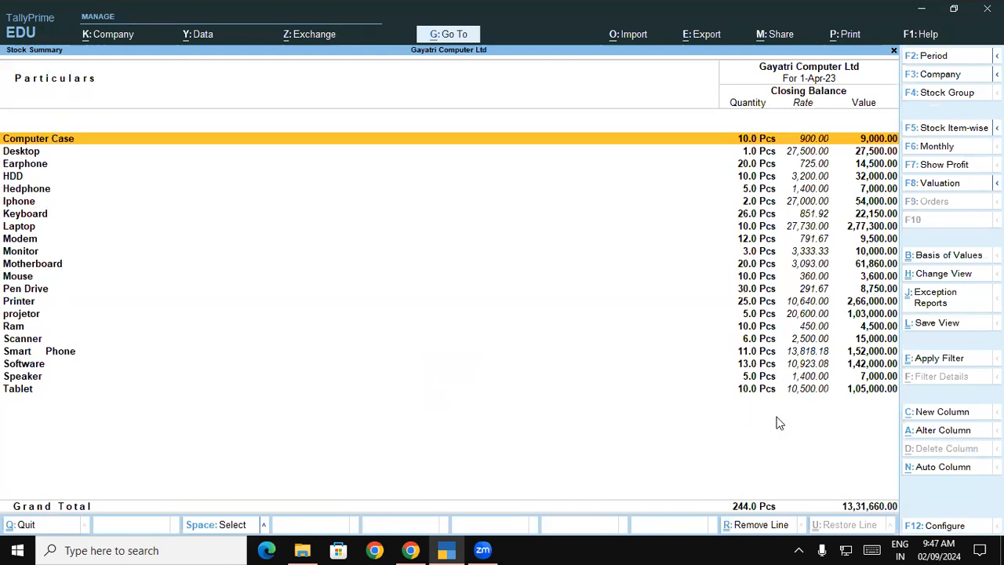
In the Stock Summary configuration, set Show Opening Balance, Show Goods Inwards and Show Goods Outwards to Yes.
left_click(925, 531)
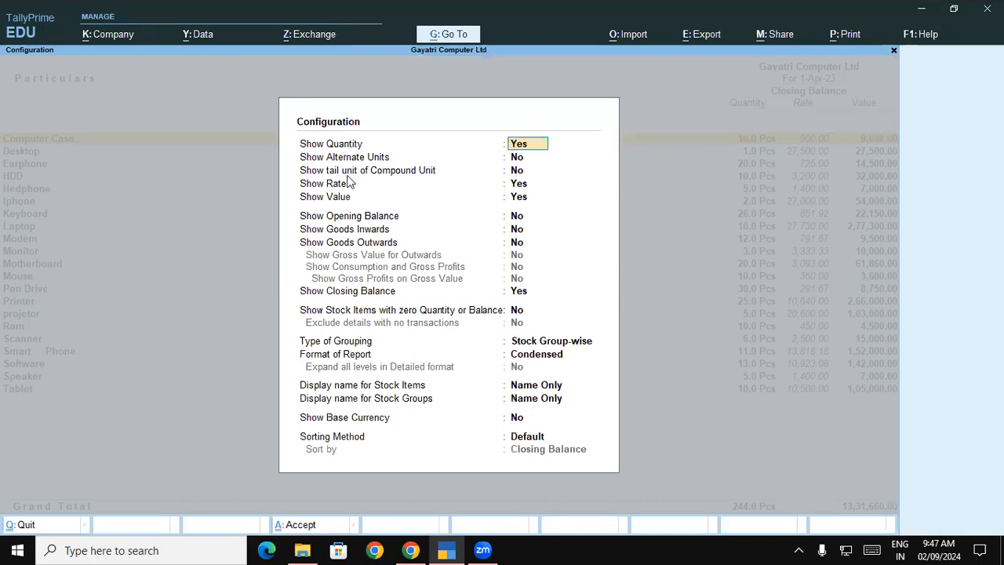
left_click(353, 219)
left_click(359, 230)
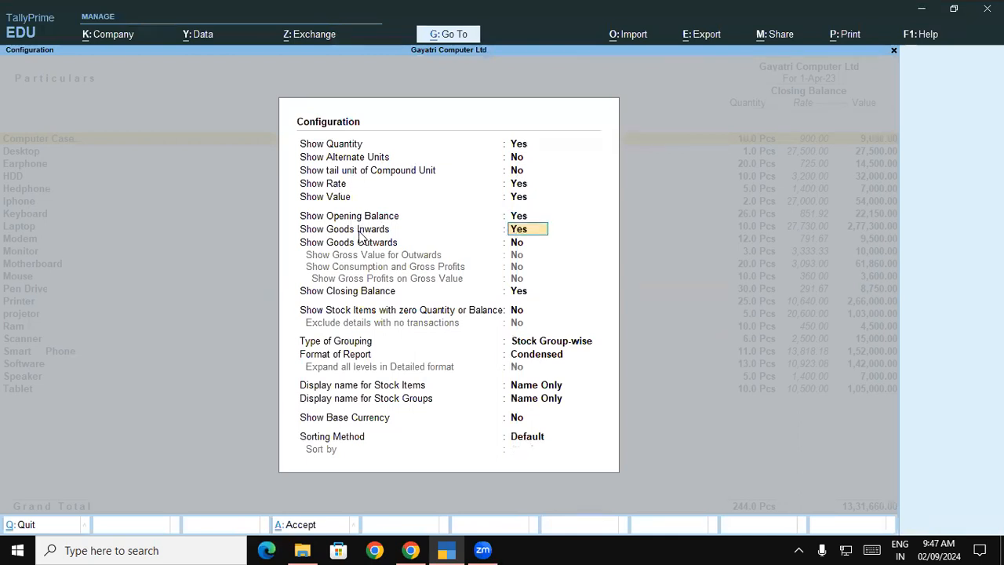
left_click(362, 244)
key("y")
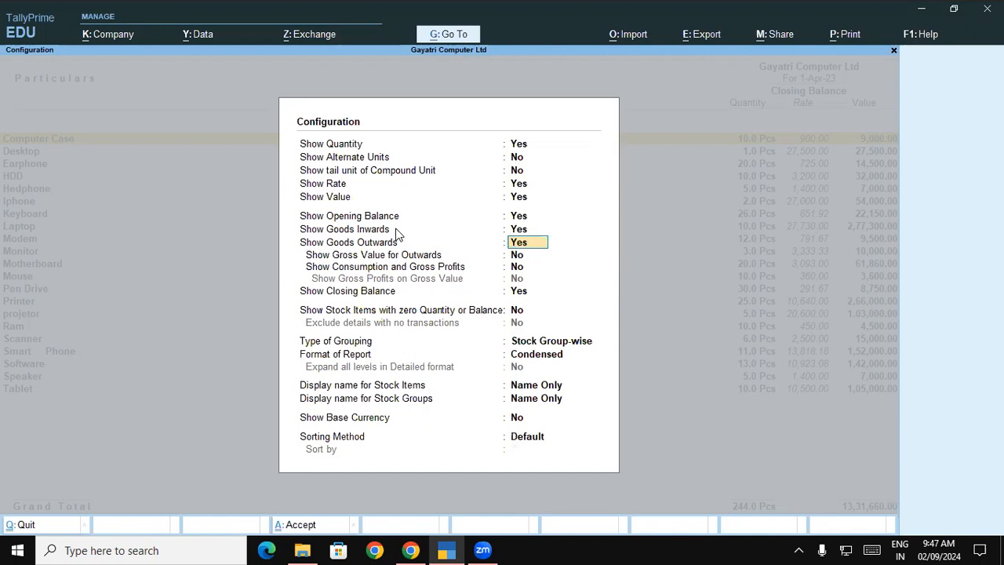
Set the Stock Summary's format to Detailed with Expand all levels in Detailed format set to Yes, and accept the configuration.
left_click(536, 355)
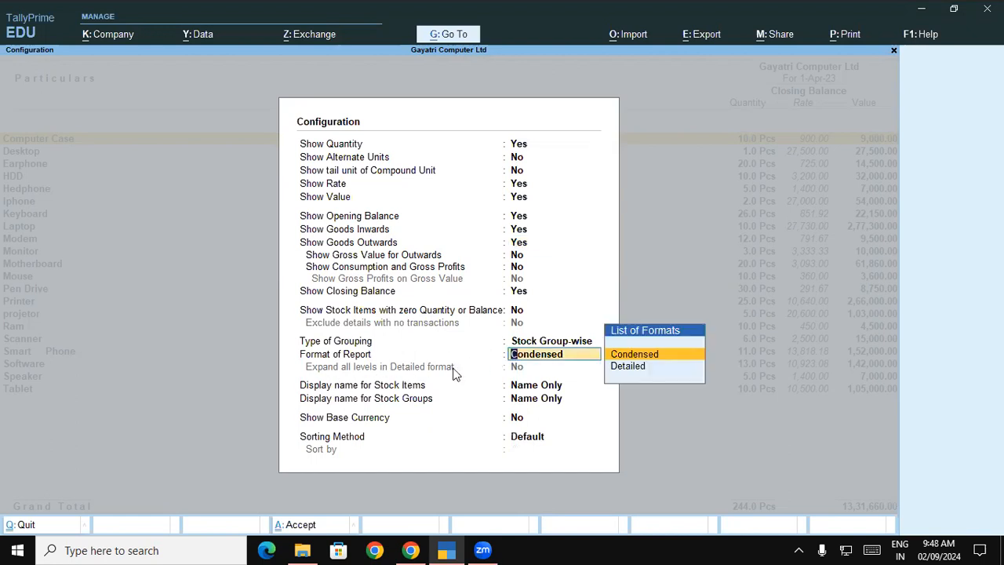
left_click(639, 366)
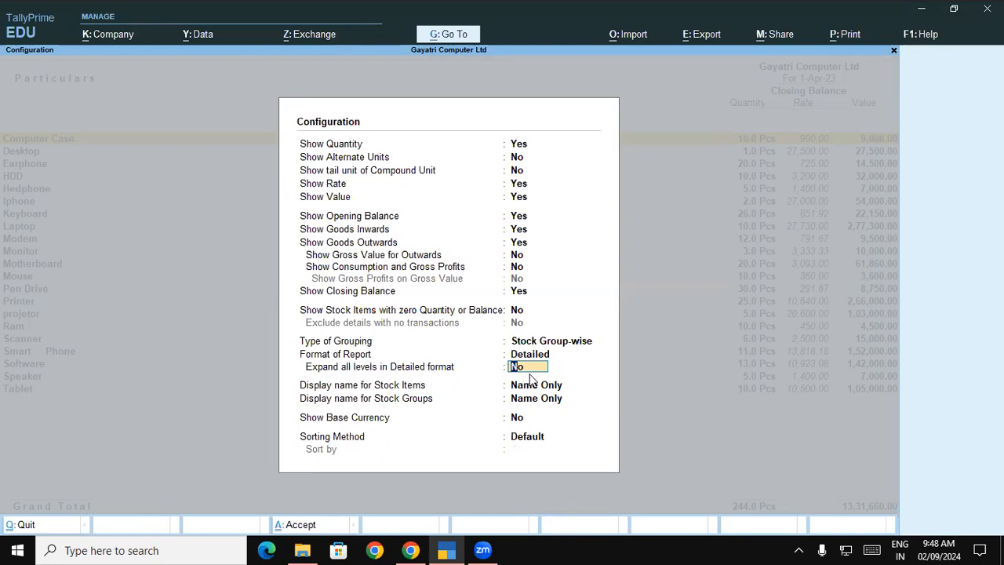
type("y")
key("Return")
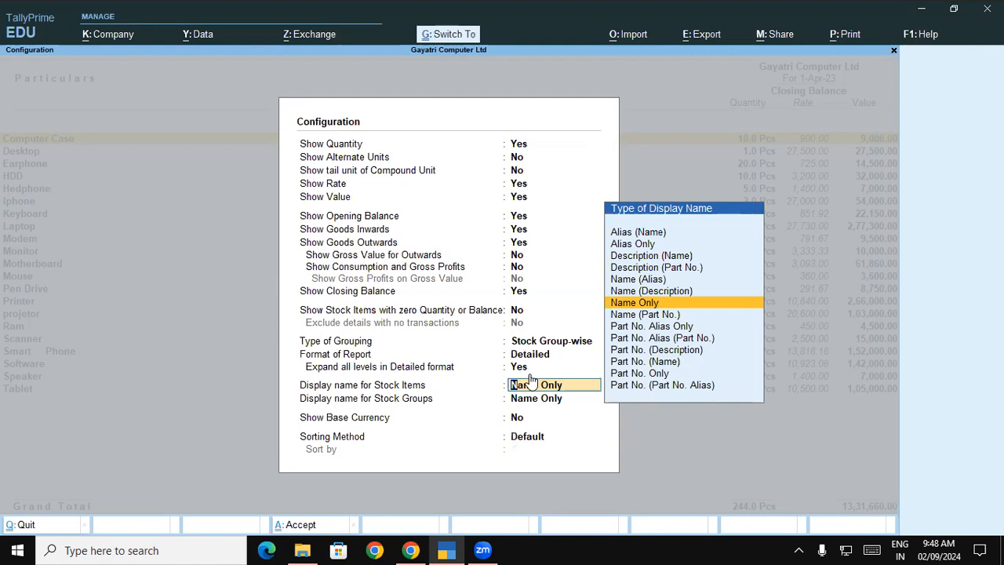
key("ctrl+a")
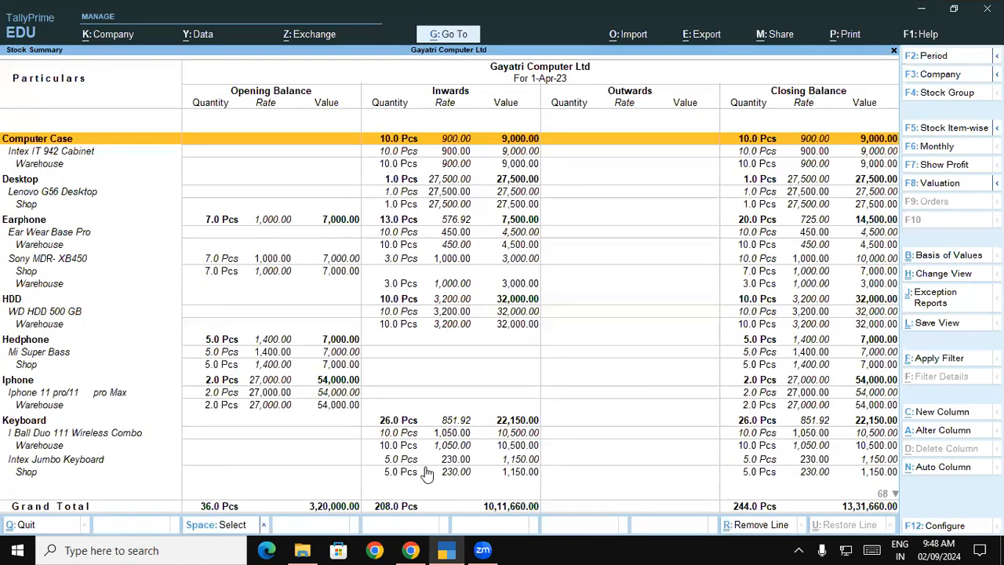
Compare TallyPrime's Stock Summary grand totals for opening balance, inwards and closing balance with the sample report on page 57 of the PDF.
left_click(352, 405)
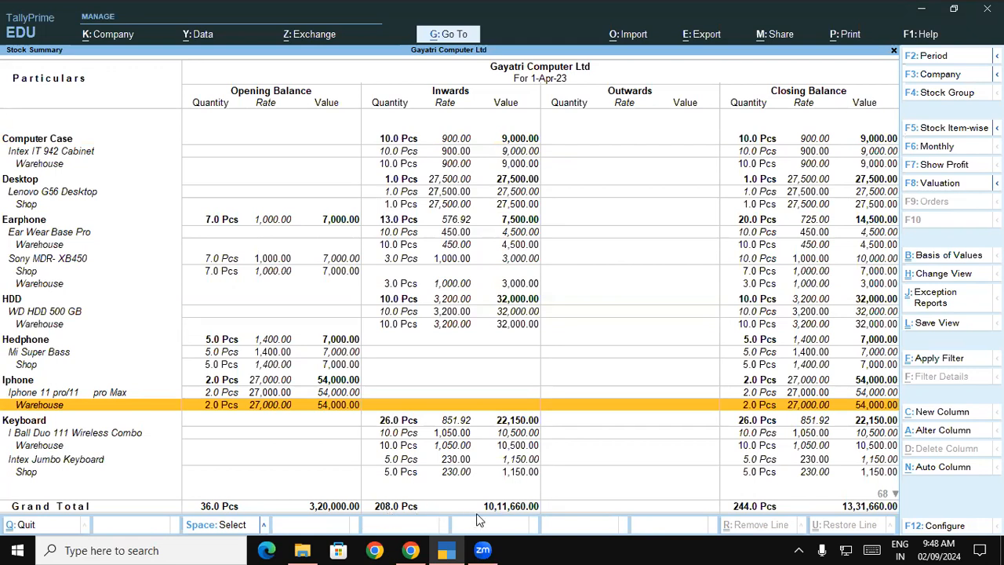
left_click(410, 549)
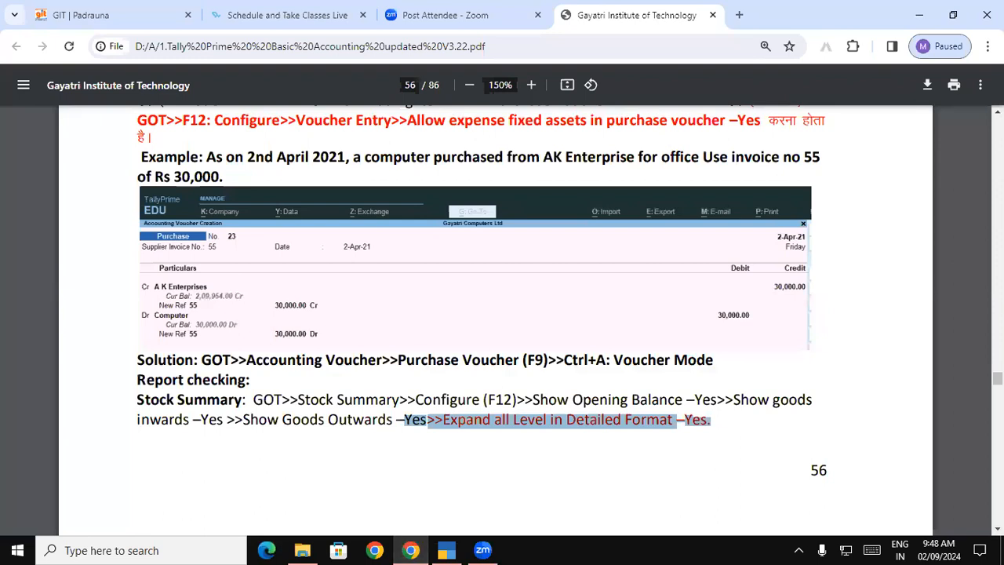
scroll(495, 321, "down", 3)
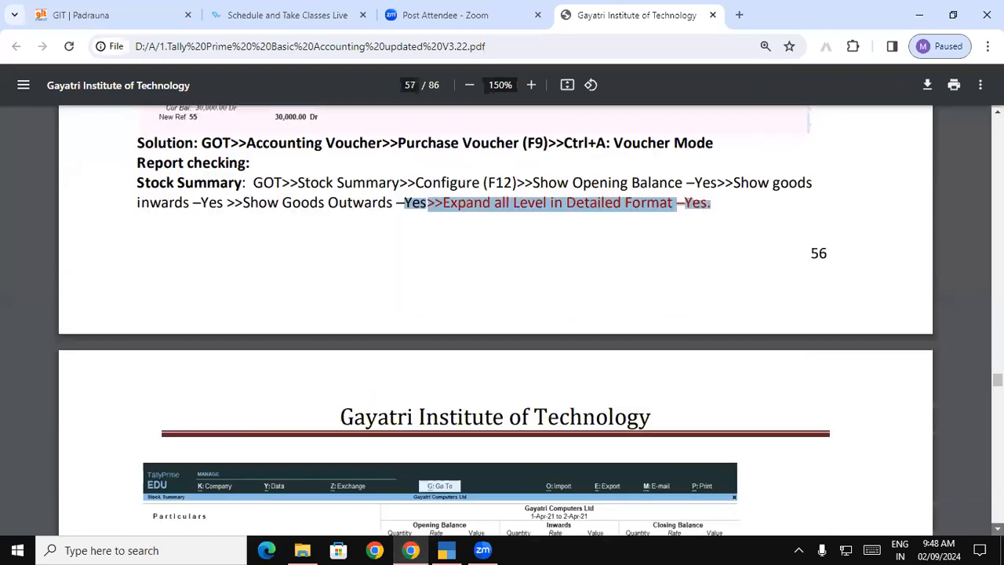
scroll(405, 359, "down", 7)
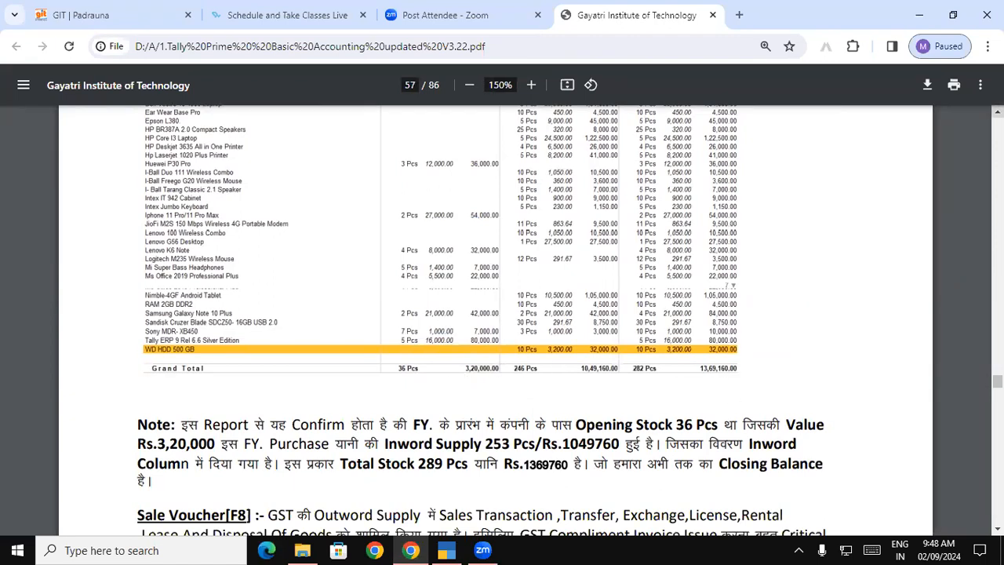
scroll(583, 141, "up", 3)
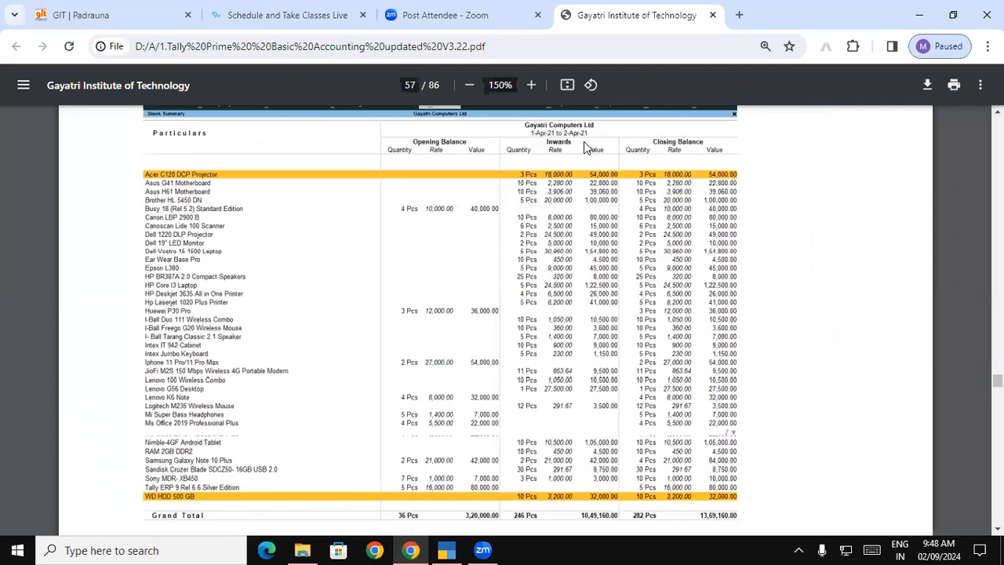
left_click(446, 550)
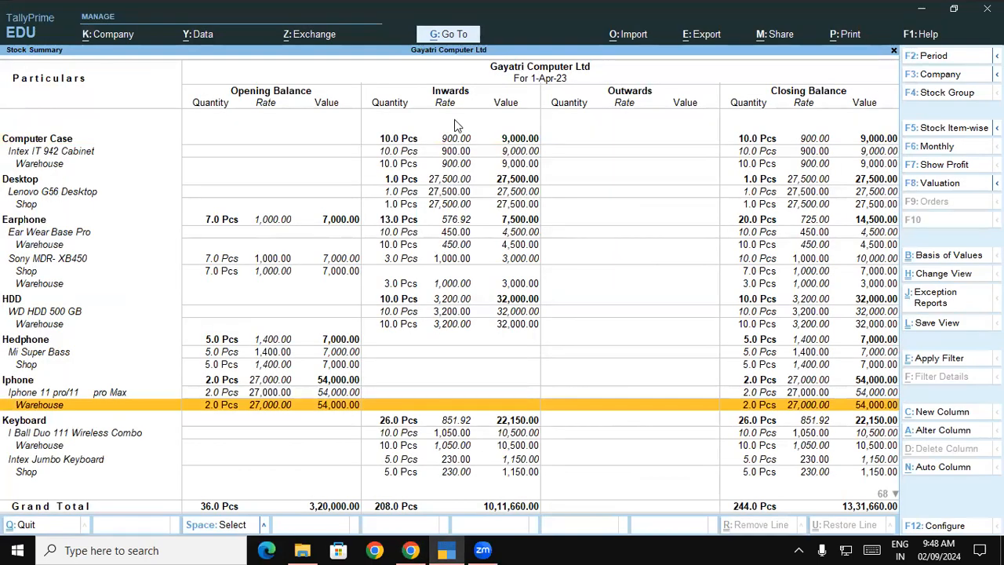
left_click(410, 550)
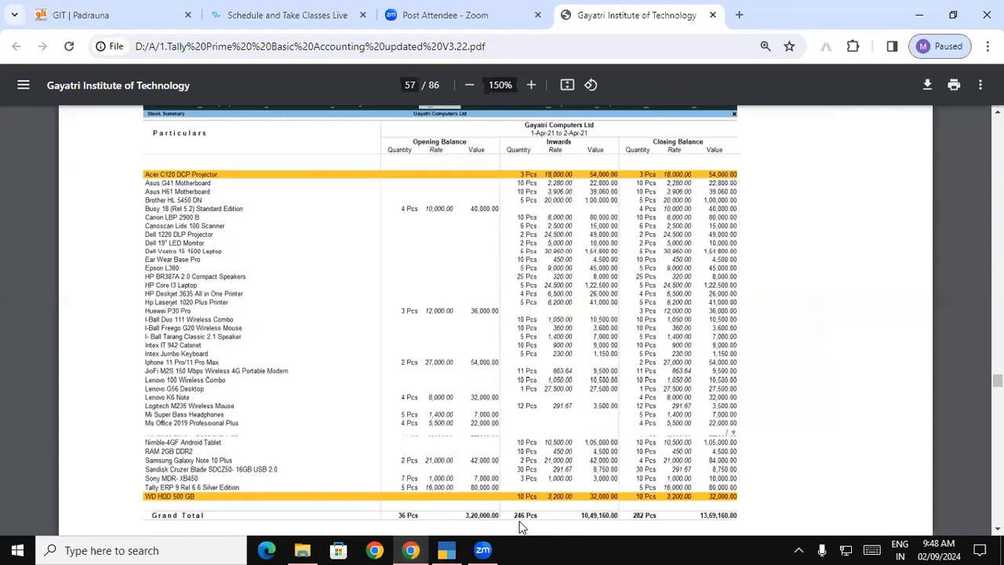
left_click(446, 549)
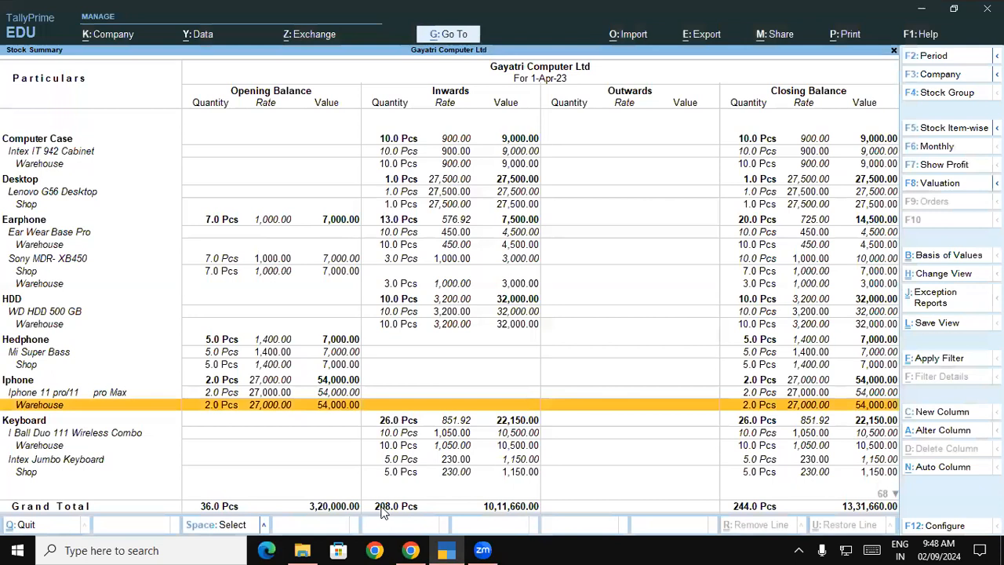
left_click(410, 550)
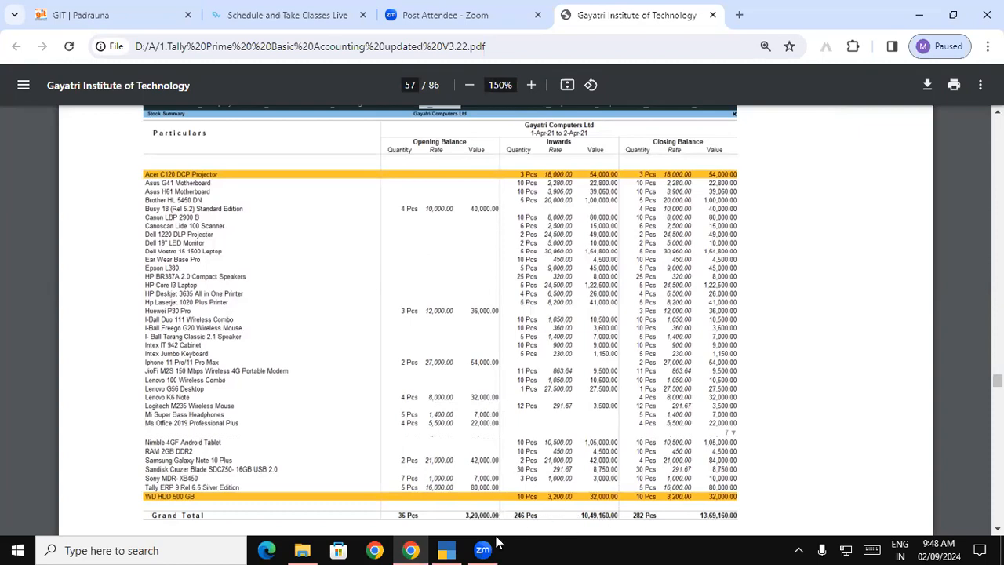
left_click(446, 549)
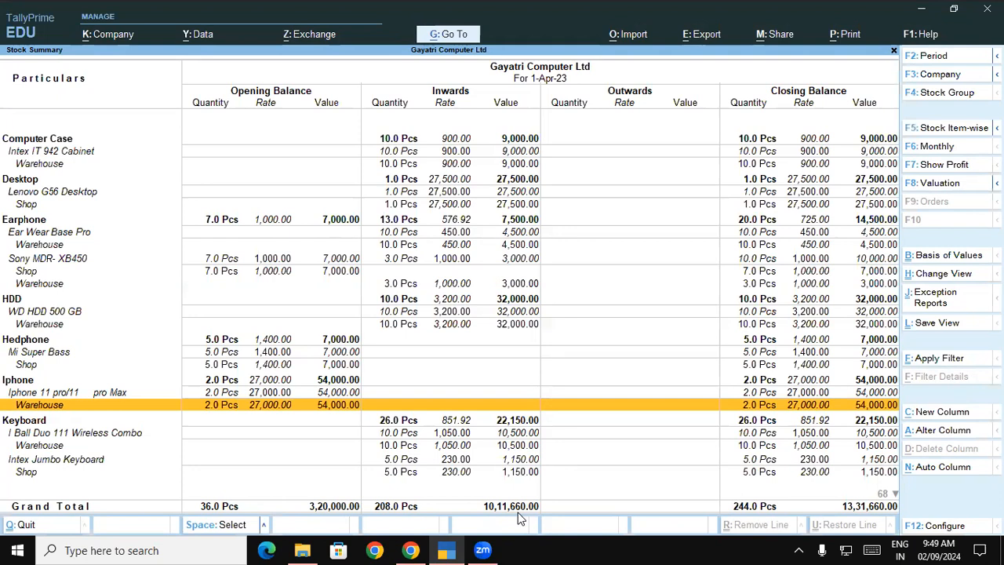
left_click(422, 549)
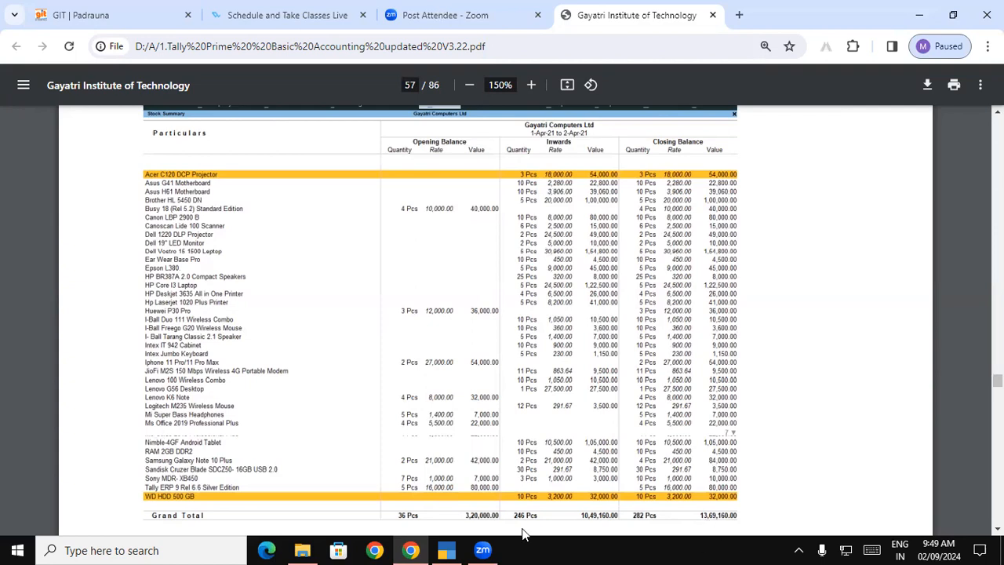
left_click(448, 549)
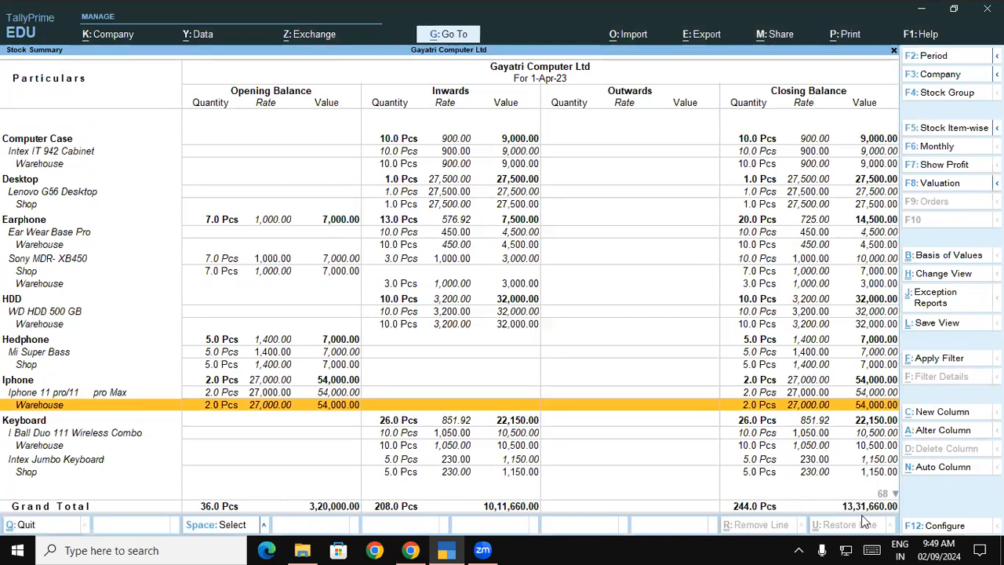
Switch to the PDF and highlight the Sale Voucher[F8] paragraph below the Stock Summary note on page 57.
left_click(410, 549)
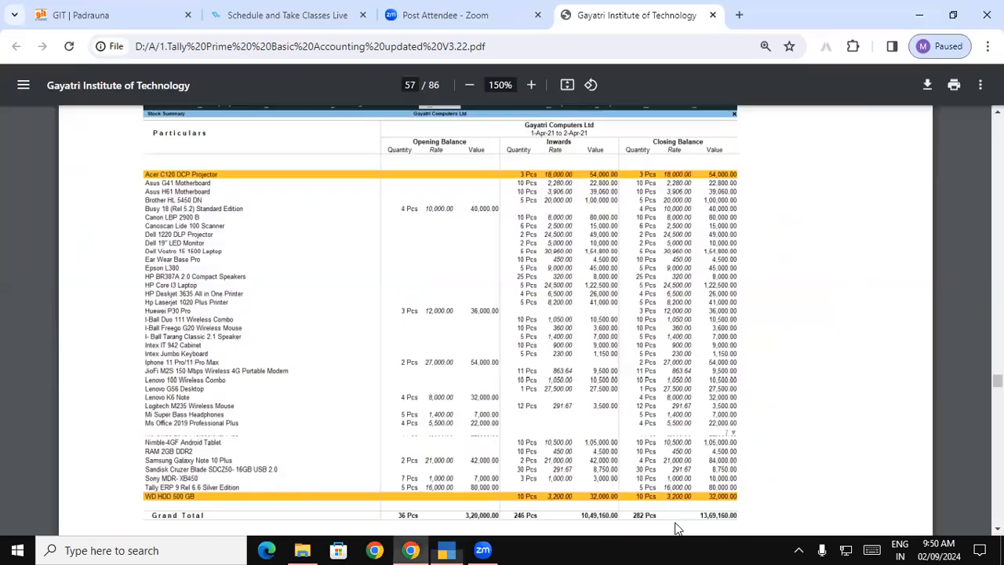
scroll(502, 313, "down", 5)
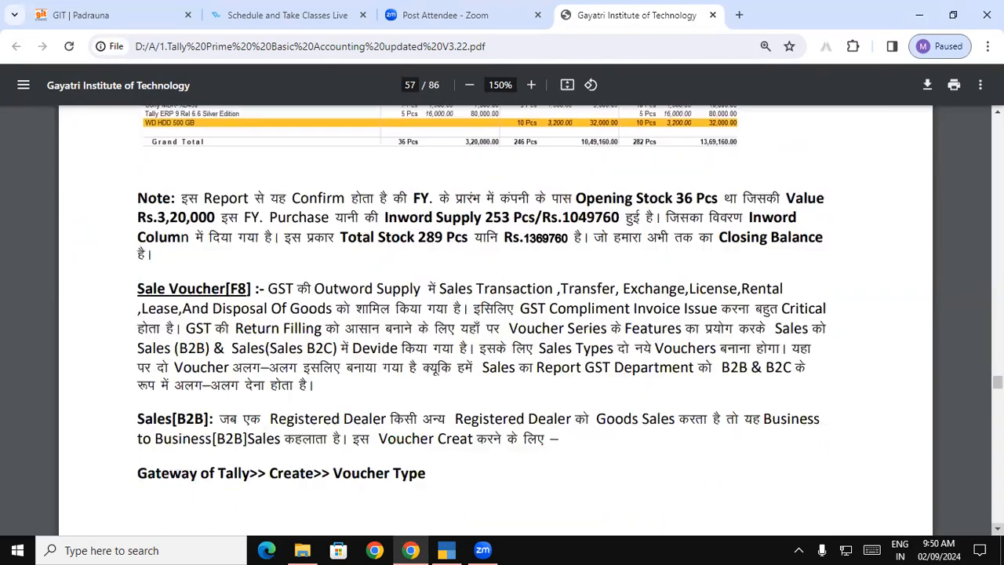
scroll(134, 227, "down", 1)
left_click_drag(137, 229, 320, 326)
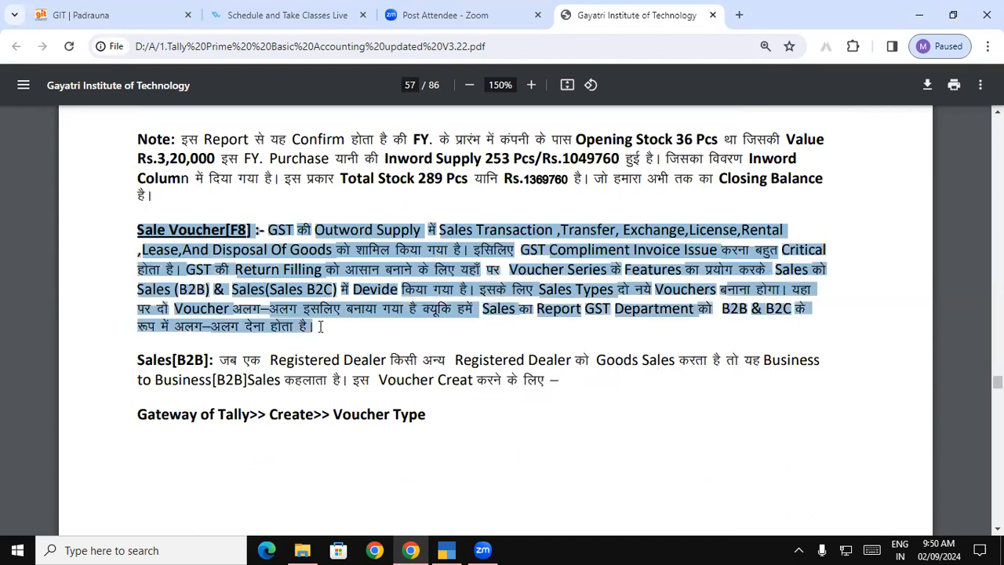